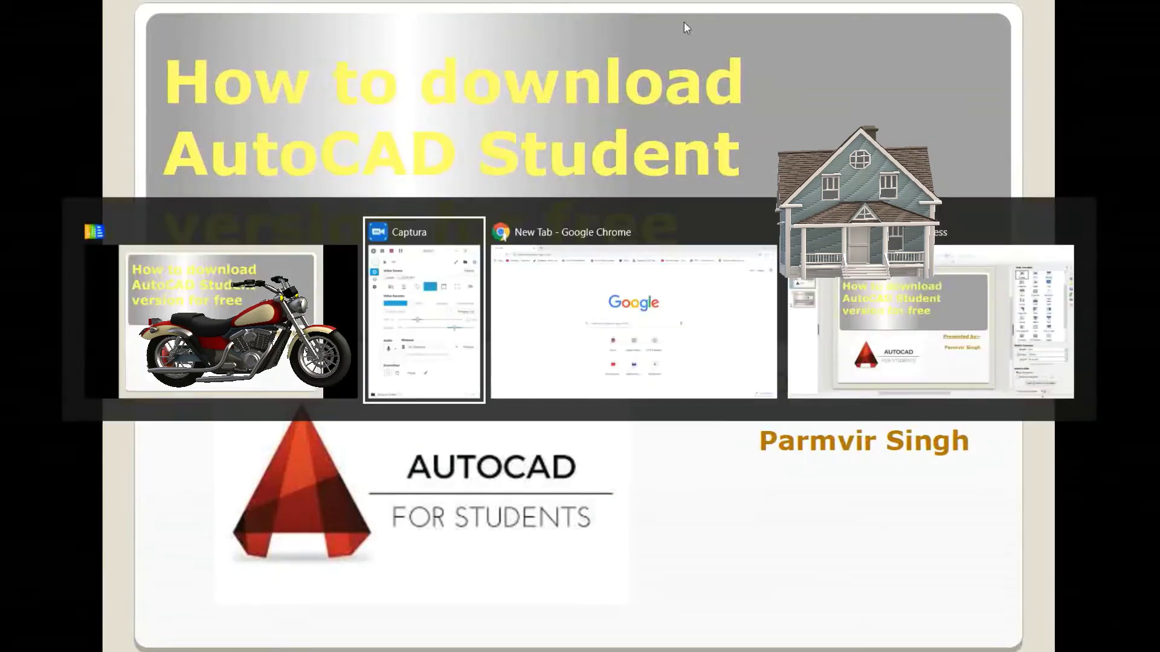
pyautogui.hotkey('alt', 'Tab')
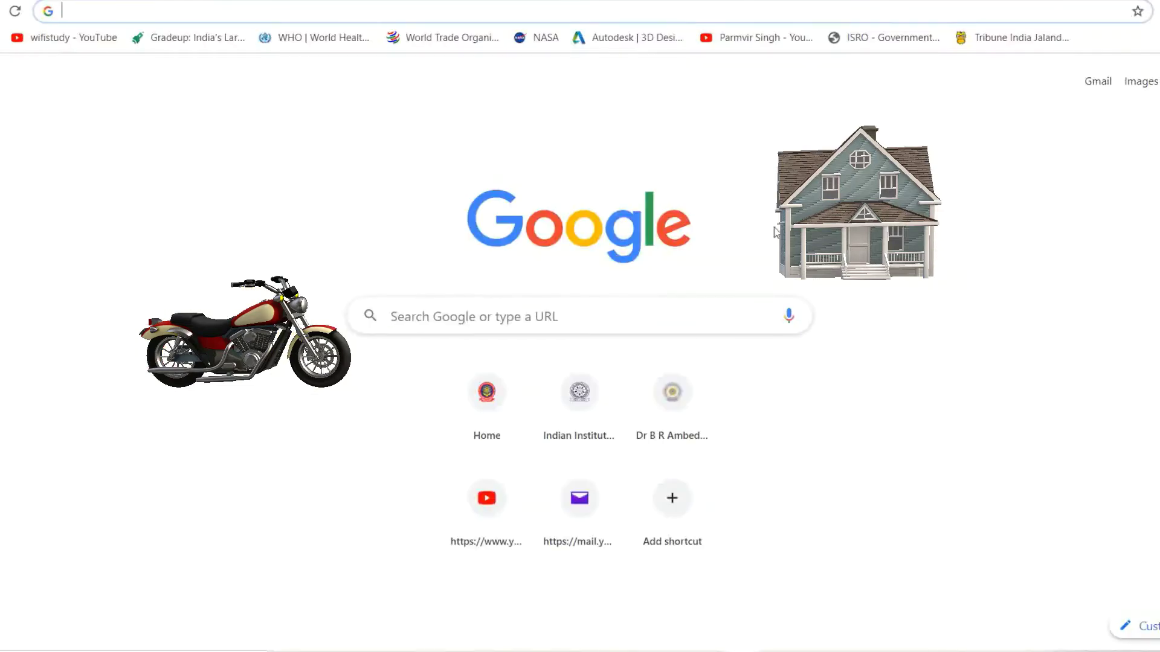
# - Switch to Chrome and run a Google search for 'autocad student'
pyautogui.click(390, 315)
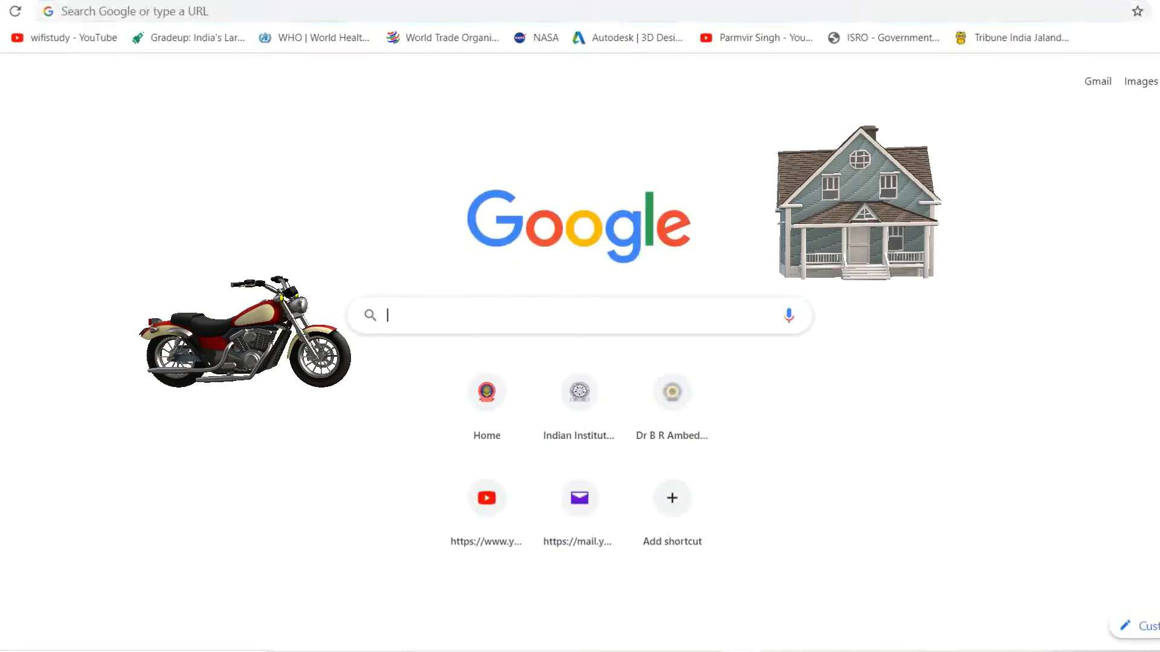
pyautogui.write('st')
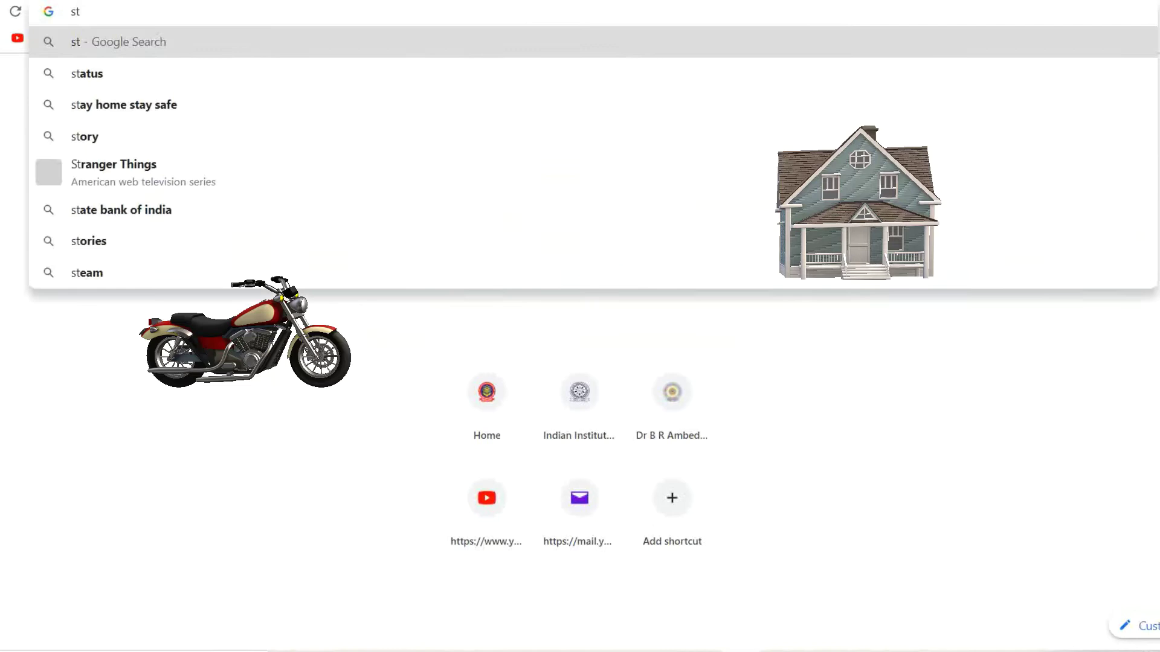
pyautogui.press('BackSpace')
pyautogui.press('BackSpace')
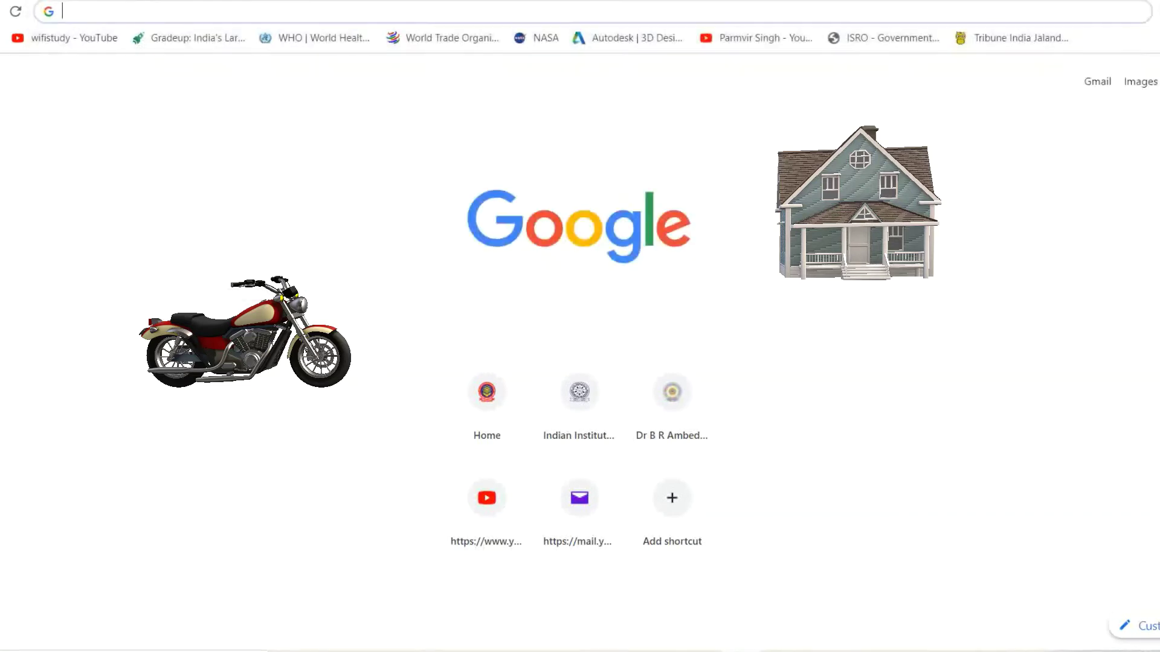
pyautogui.write('aut')
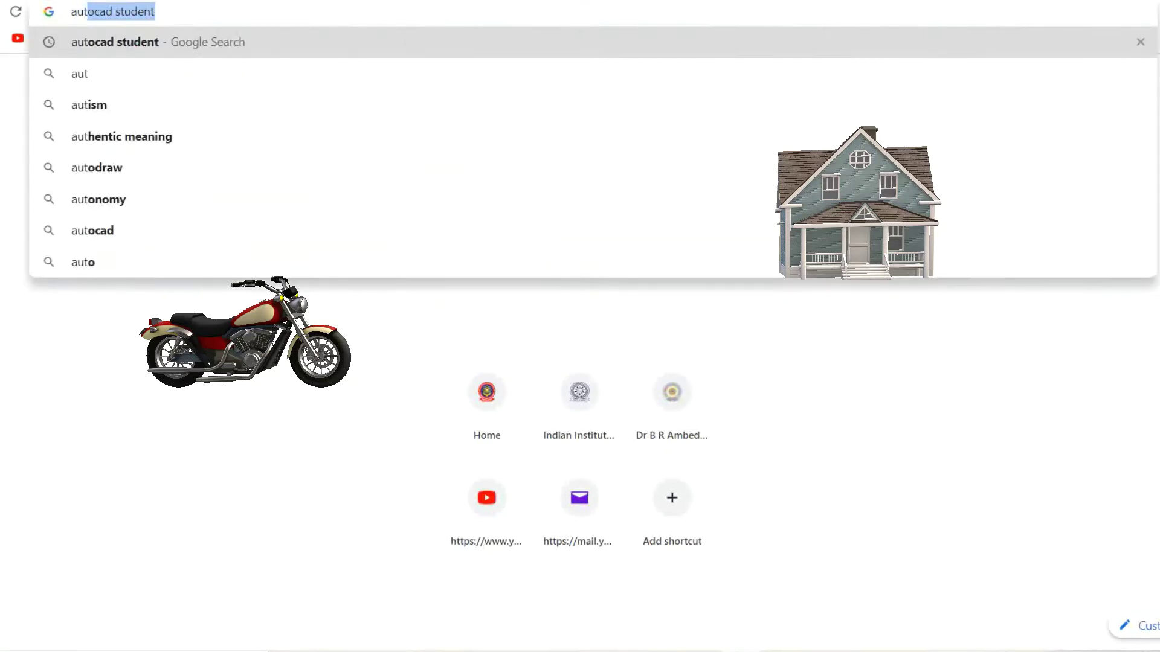
pyautogui.click(128, 44)
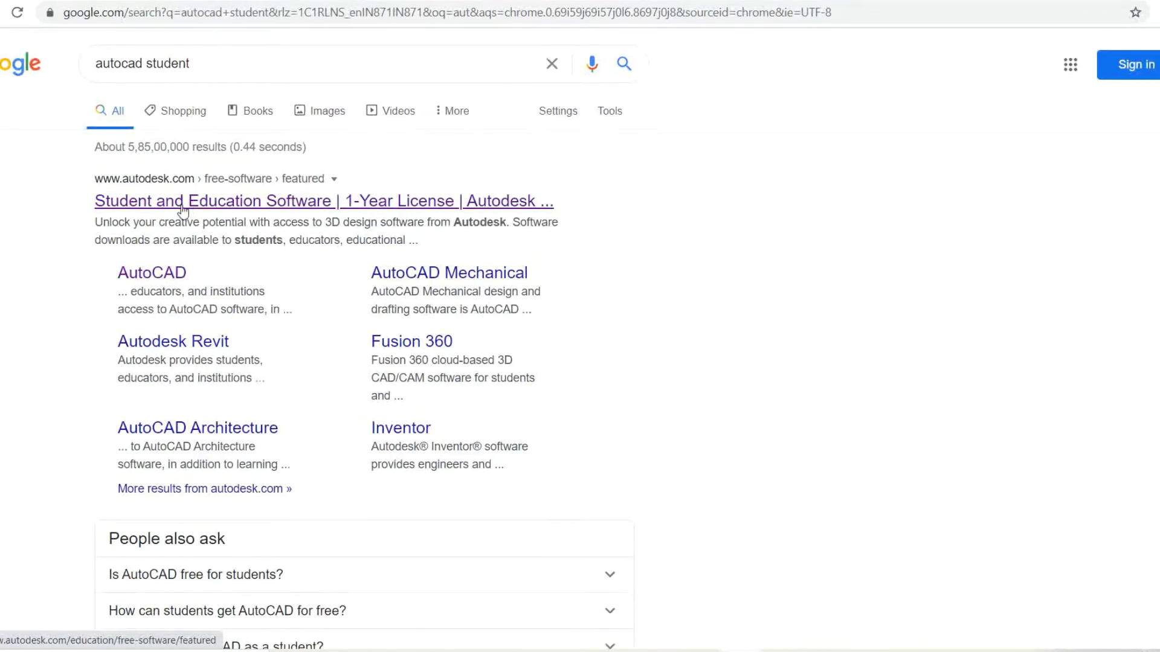
# - Open the Student and Education Software result and browse the product cards like Fusion 360, Revit and AutoCAD
pyautogui.click(304, 209)
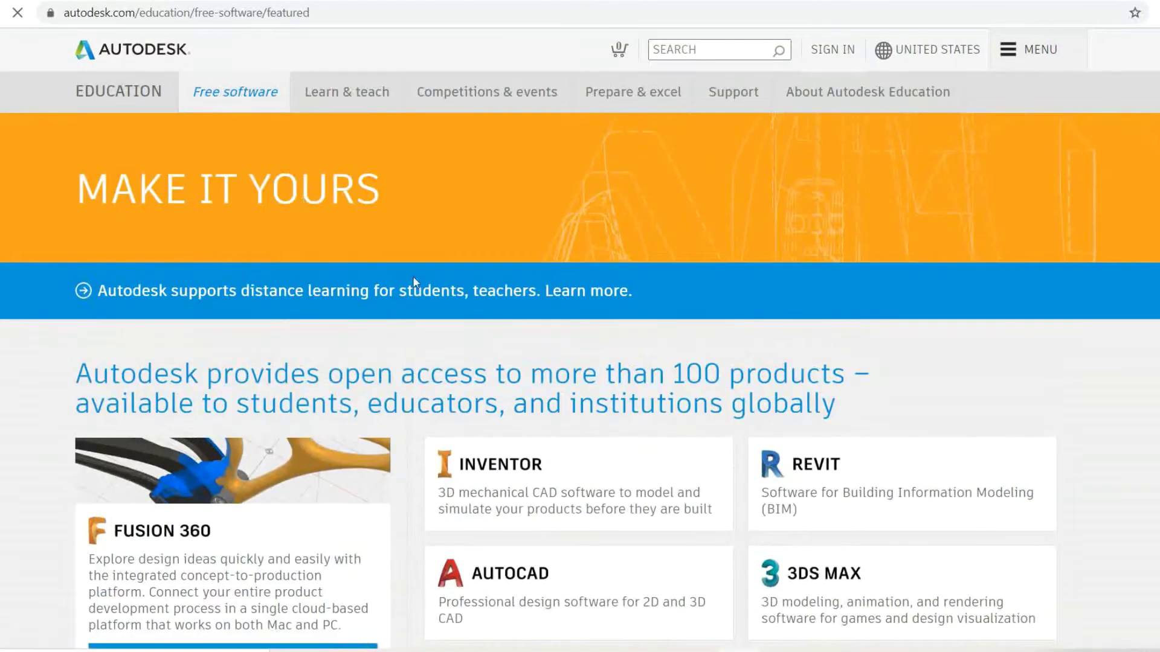
pyautogui.scroll(-4, 532, 199)
pyautogui.scroll(4, 534, 207)
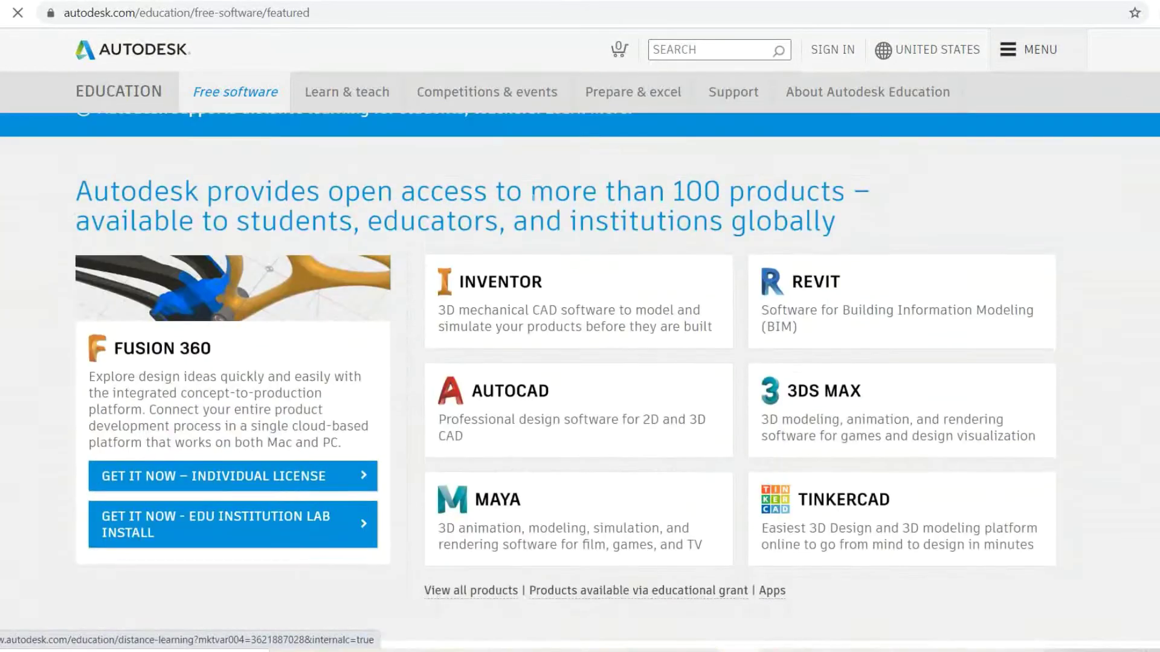
pyautogui.scroll(-6, 534, 206)
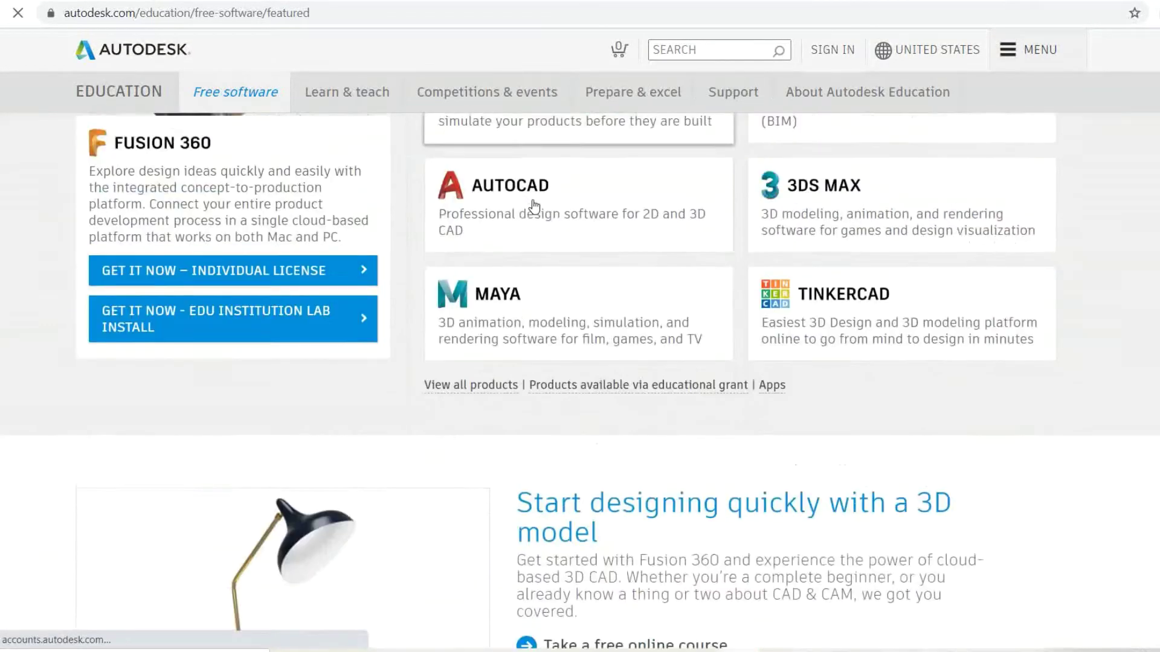
pyautogui.scroll(2, 534, 207)
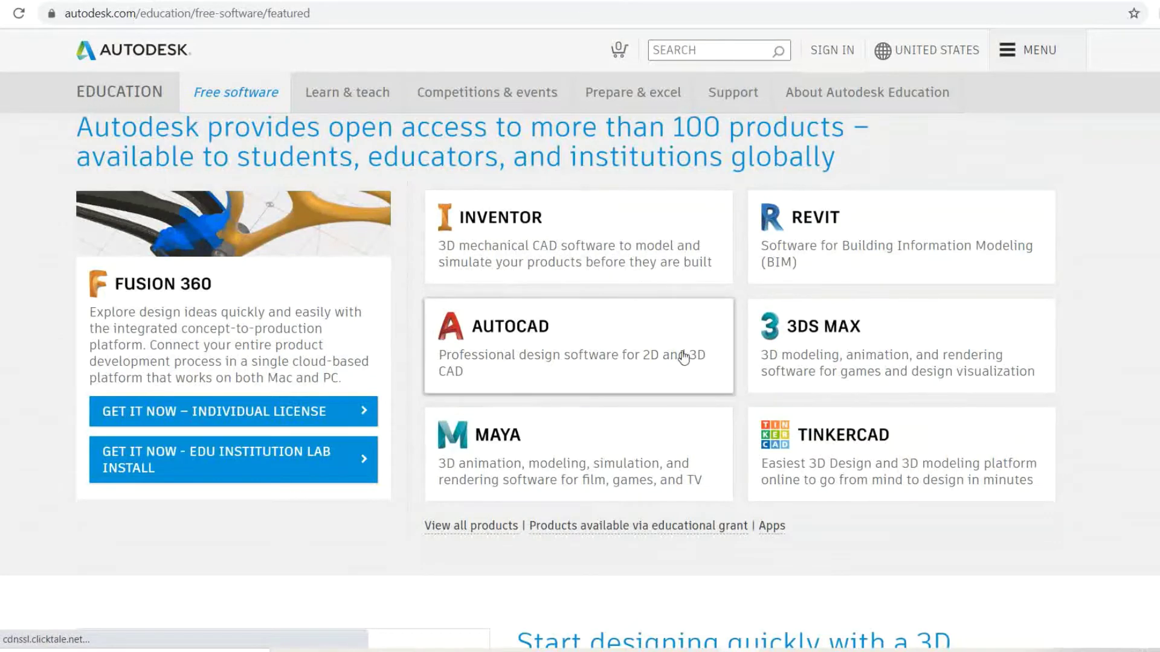
pyautogui.scroll(3, 622, 366)
pyautogui.scroll(-2, 616, 372)
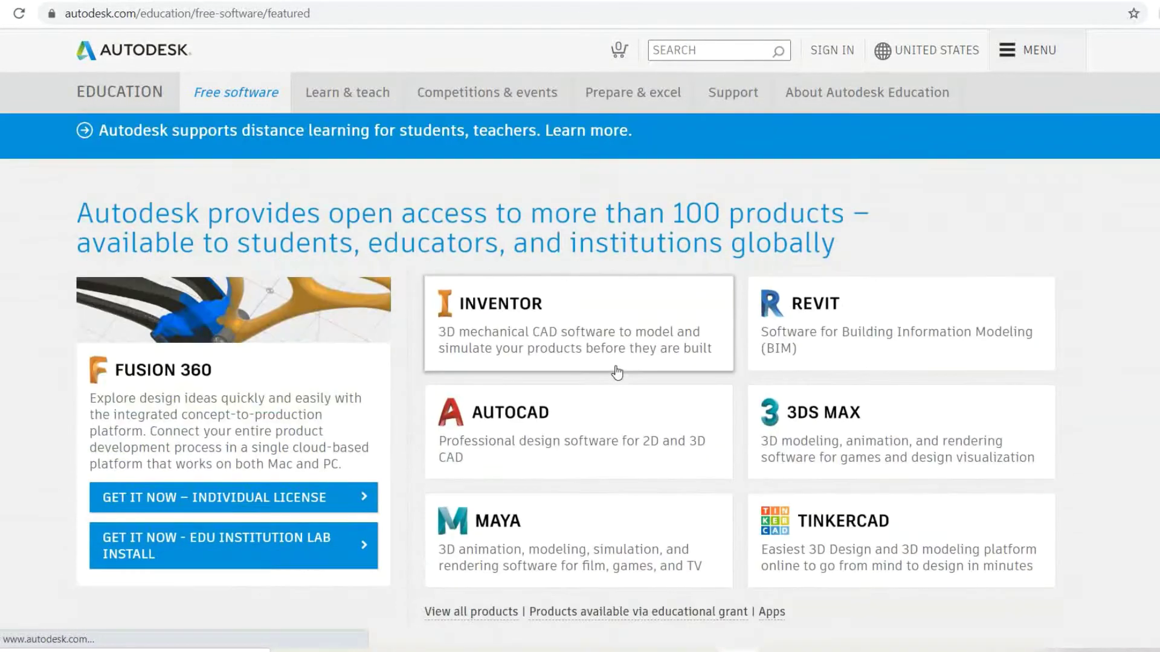
pyautogui.scroll(-1, 617, 371)
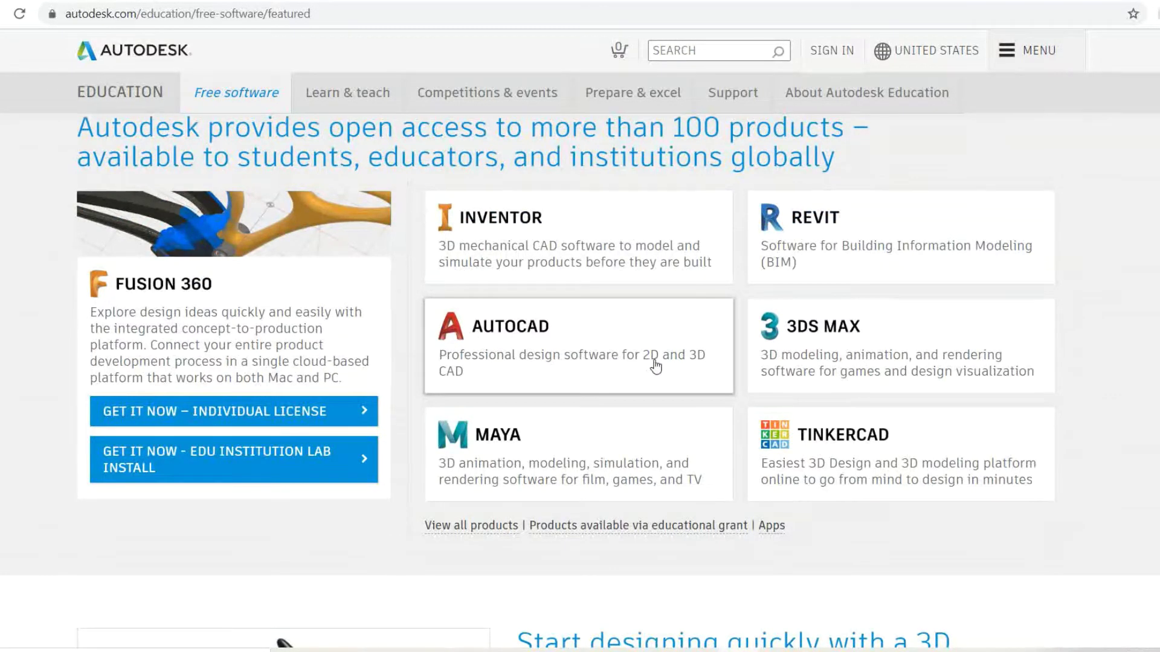
# - Open the AutoCAD card and look over its sign-in and version options
pyautogui.click(522, 351)
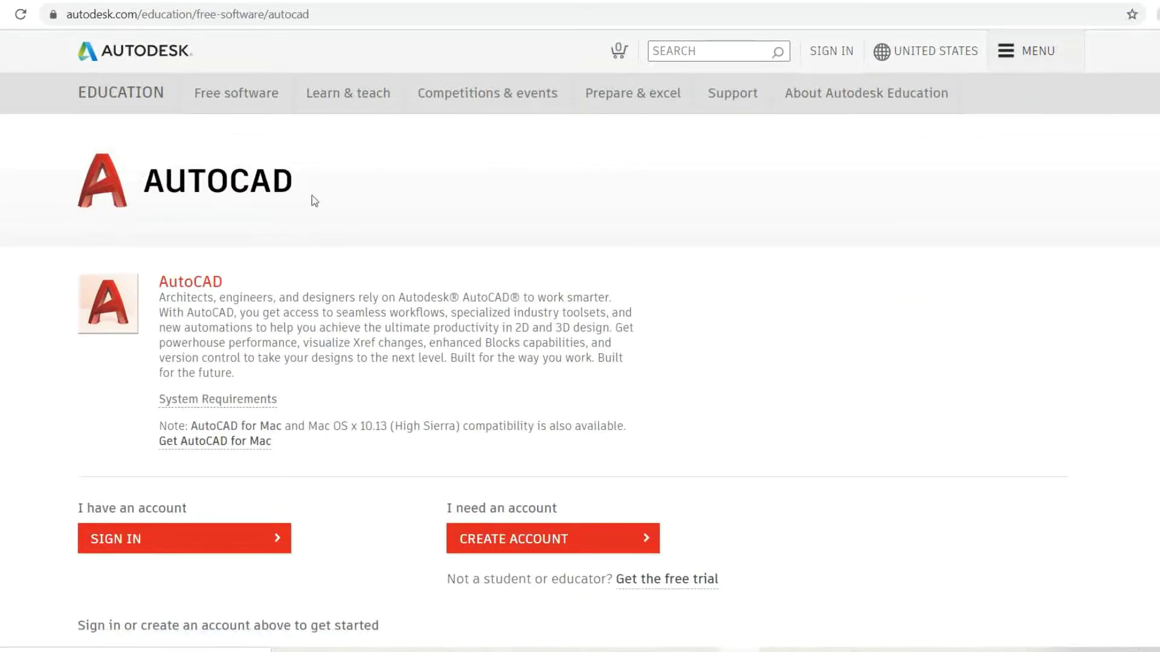
pyautogui.scroll(-3, 251, 243)
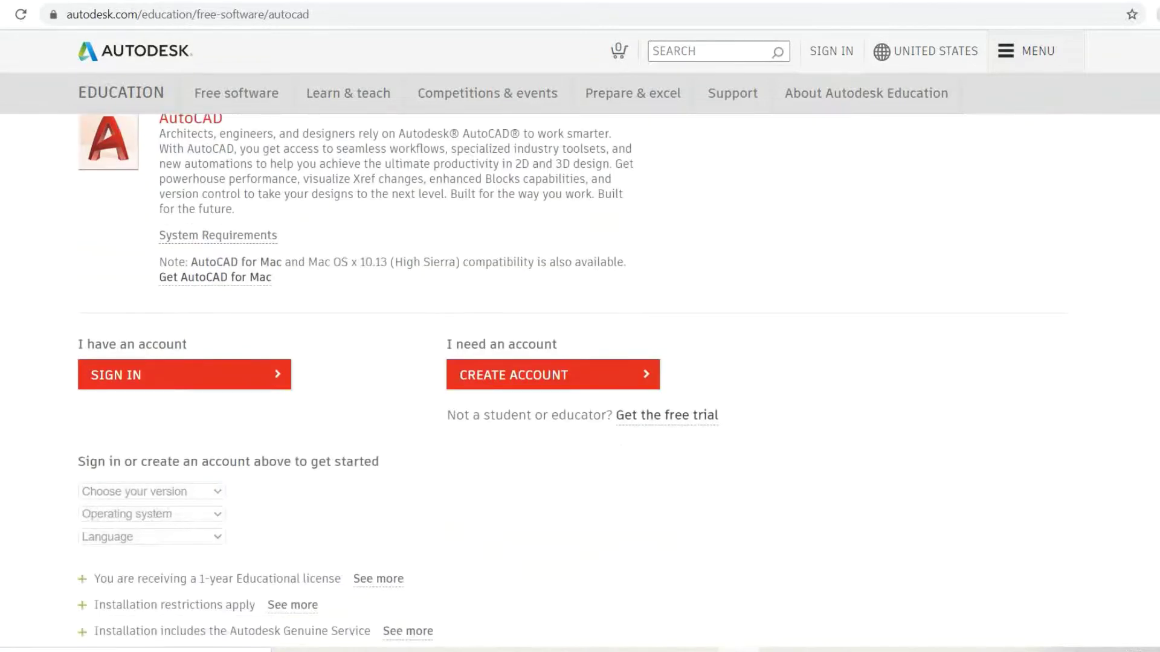
pyautogui.scroll(1, 160, 261)
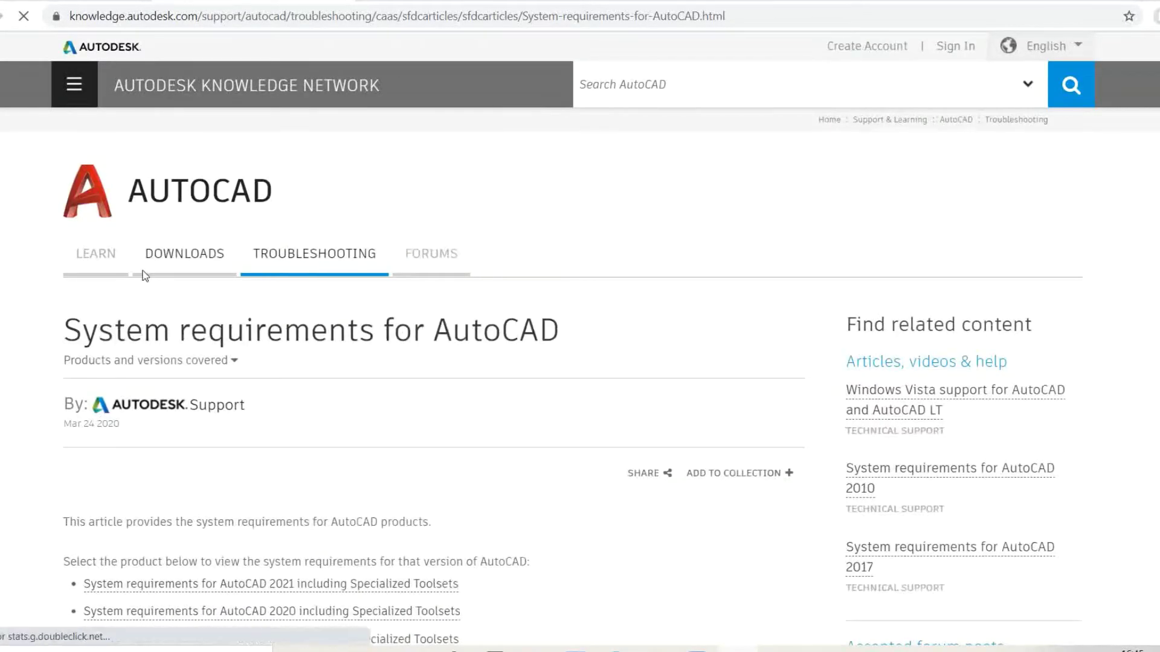
# - Scroll the requirements article down to the version links from AutoCAD 2021 back to 2006
pyautogui.scroll(-5, 145, 276)
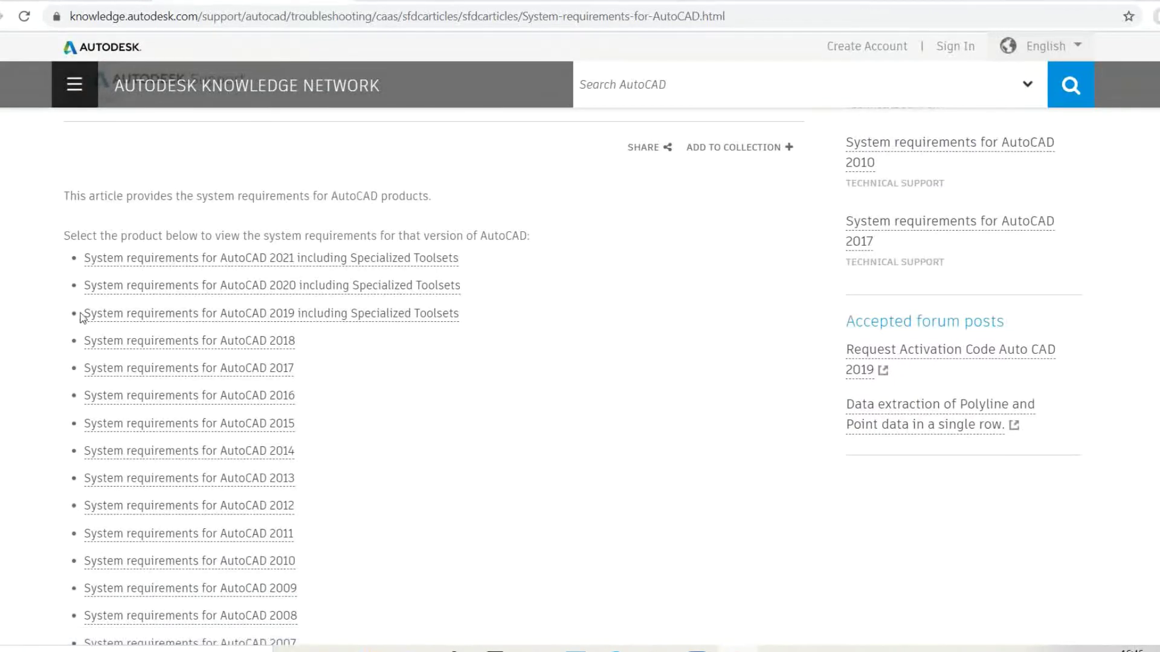
pyautogui.scroll(-1, 137, 450)
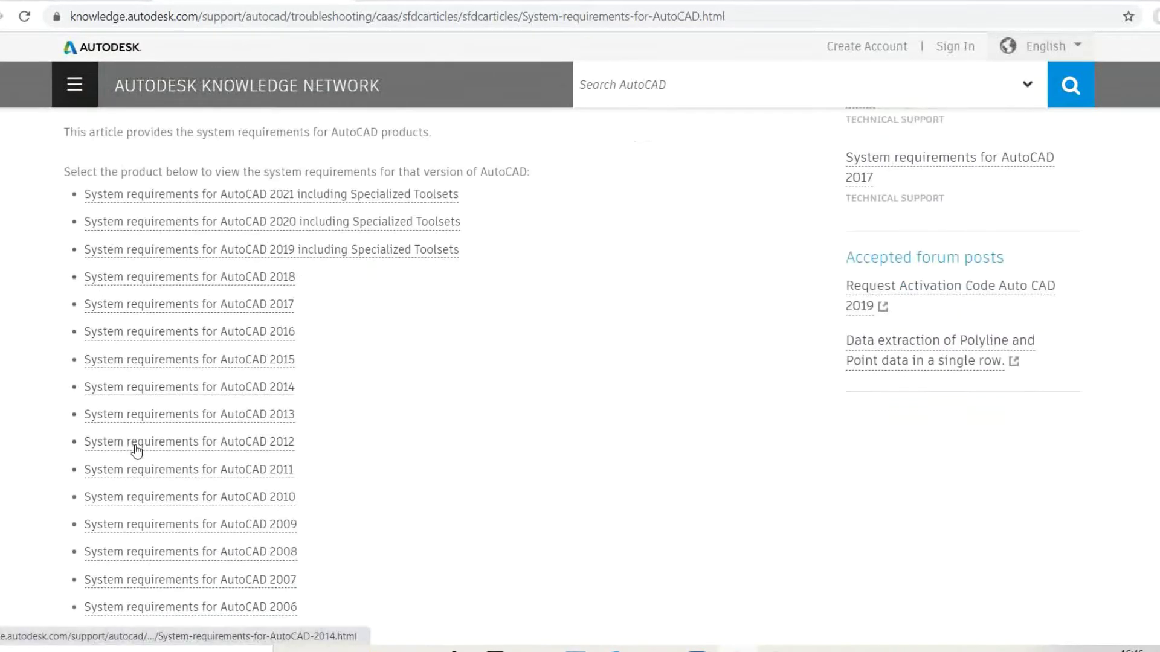
pyautogui.scroll(-1, 155, 344)
pyautogui.scroll(2, 155, 341)
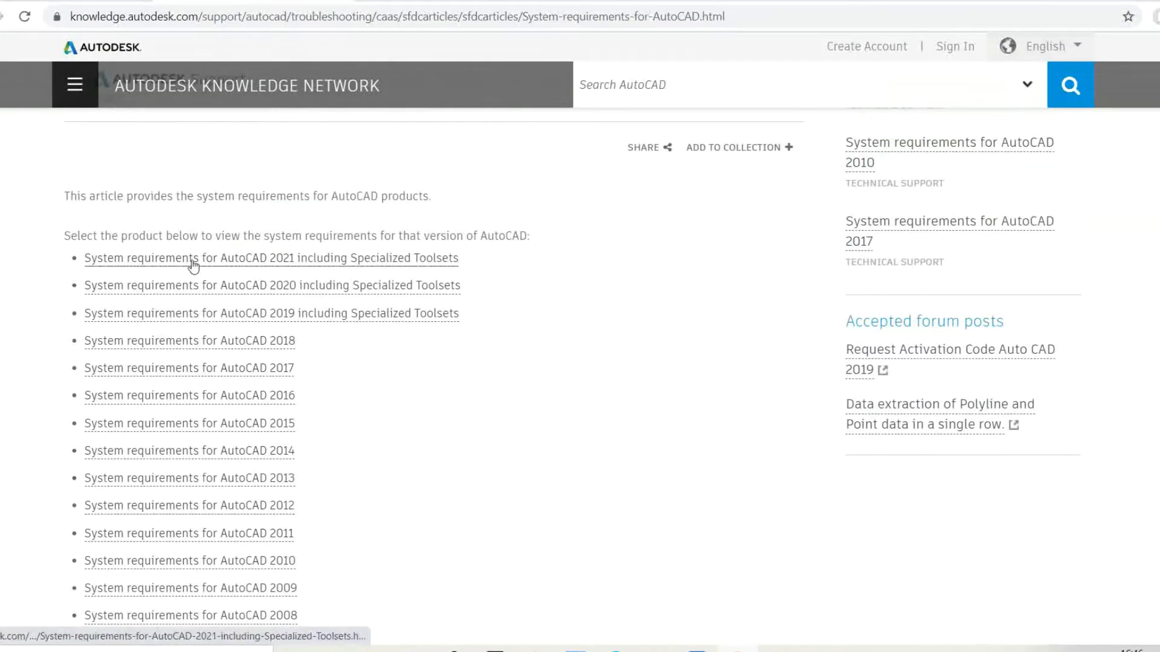
# - Open the AutoCAD 2021 requirements and highlight the processor (3+ GHz) and 16 GB memory lines
pyautogui.click(287, 268)
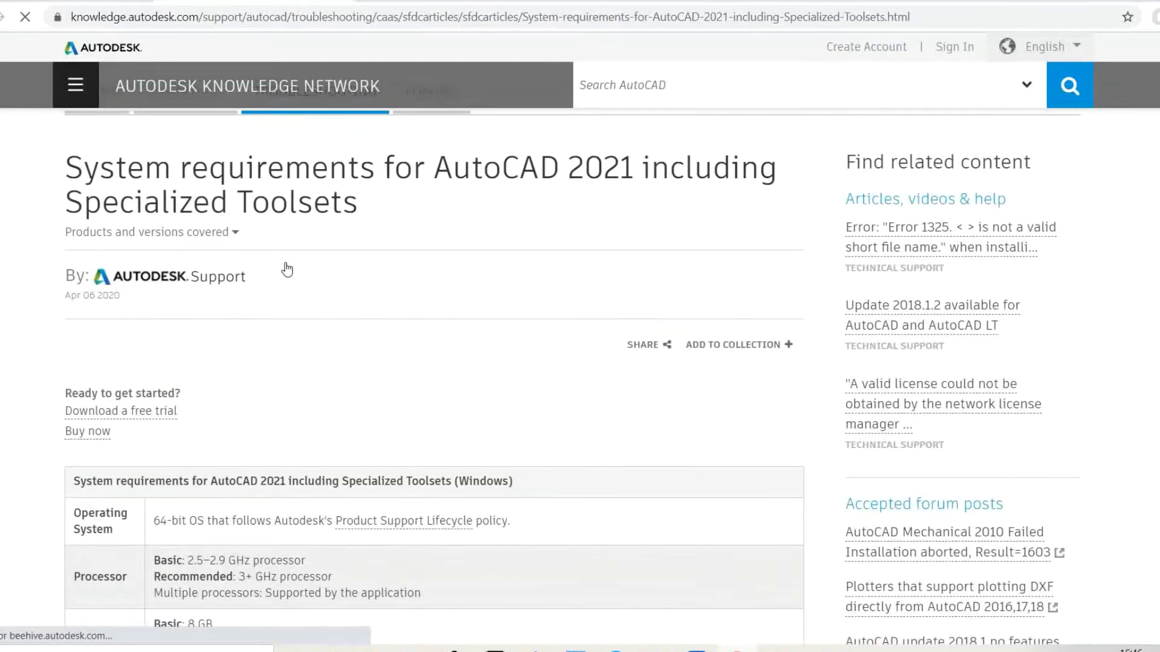
pyautogui.scroll(-3, 287, 269)
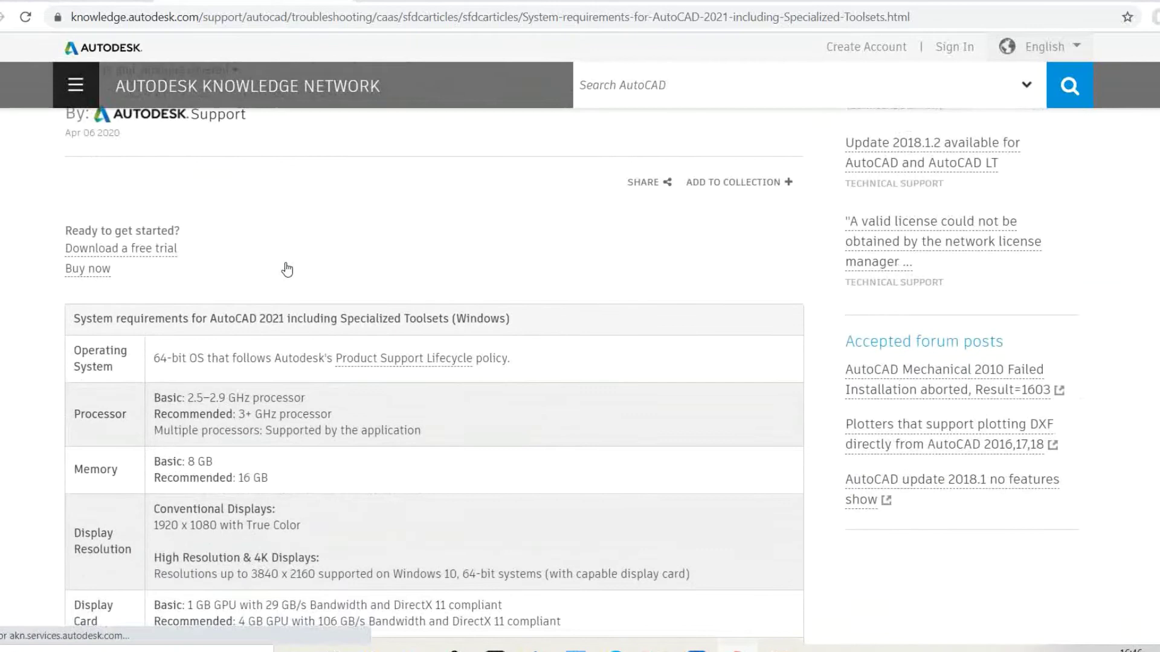
pyautogui.scroll(-1, 285, 267)
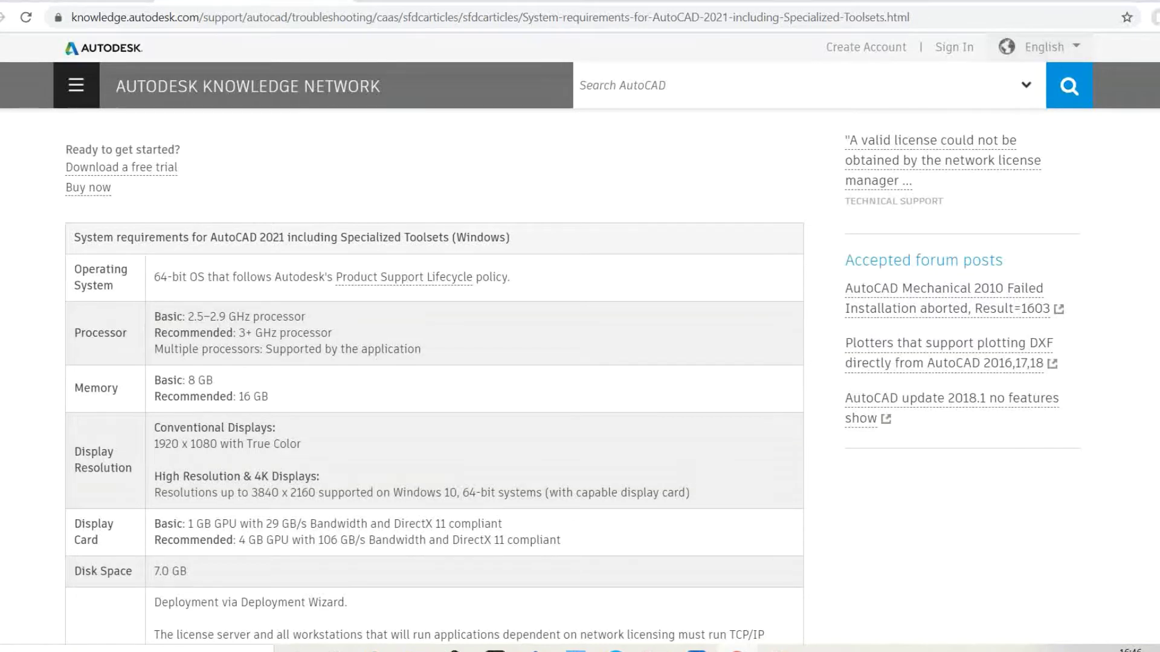
pyautogui.moveTo(161, 317); pyautogui.dragTo(310, 333)
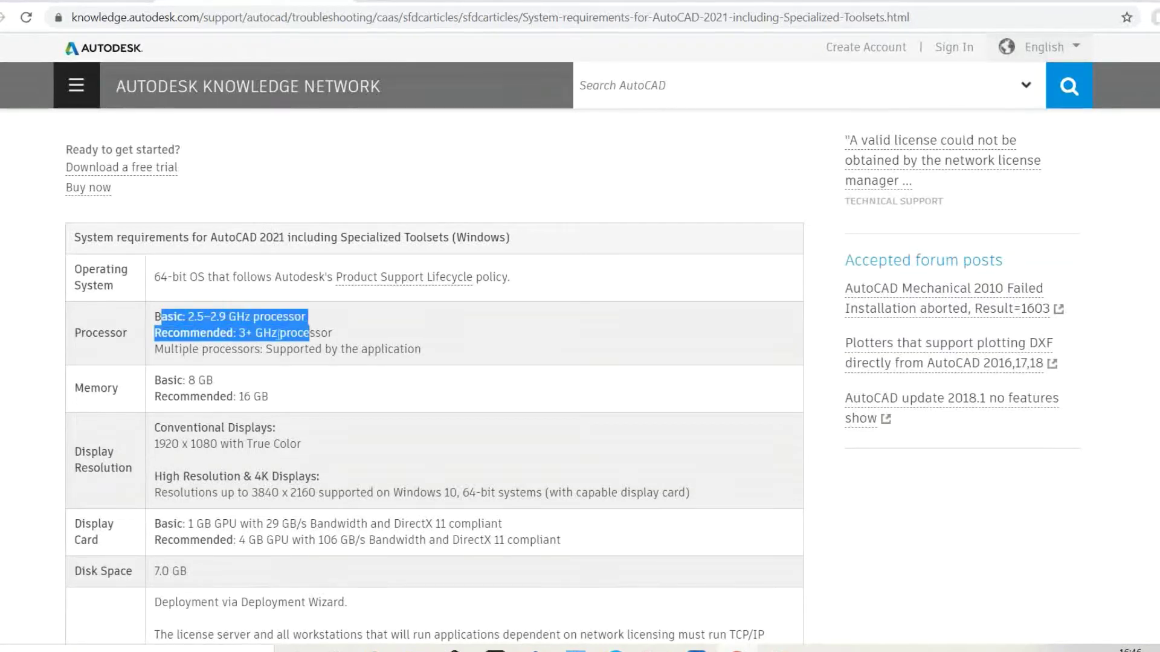
pyautogui.click(310, 333)
pyautogui.moveTo(174, 333); pyautogui.dragTo(314, 332)
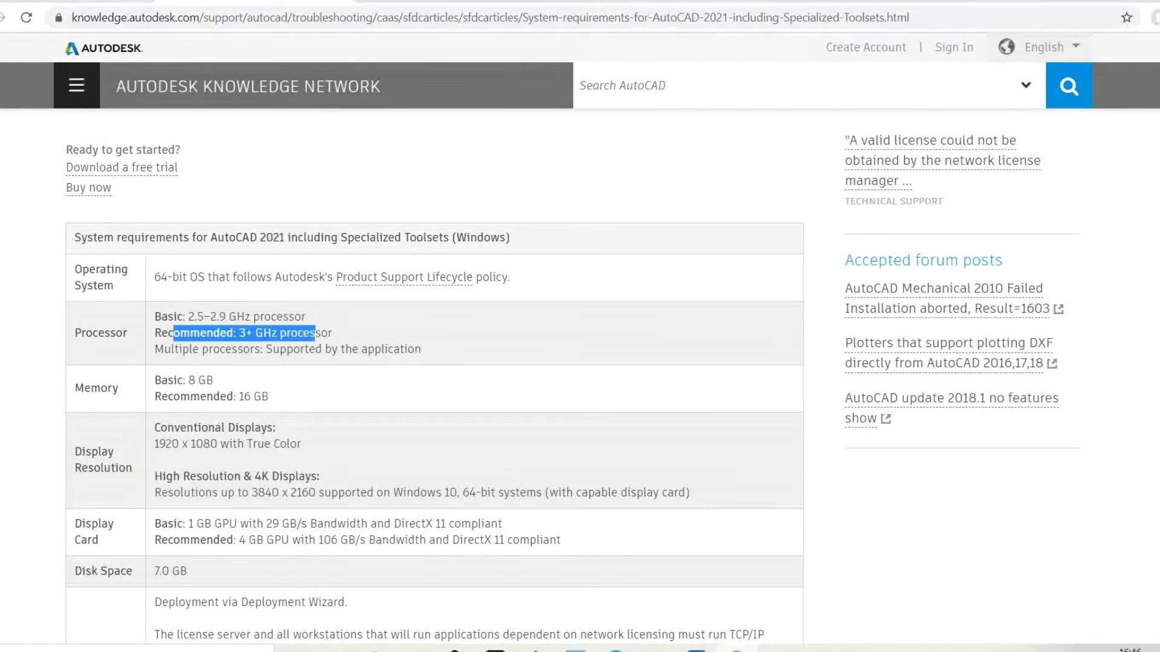
pyautogui.moveTo(193, 349); pyautogui.dragTo(243, 349)
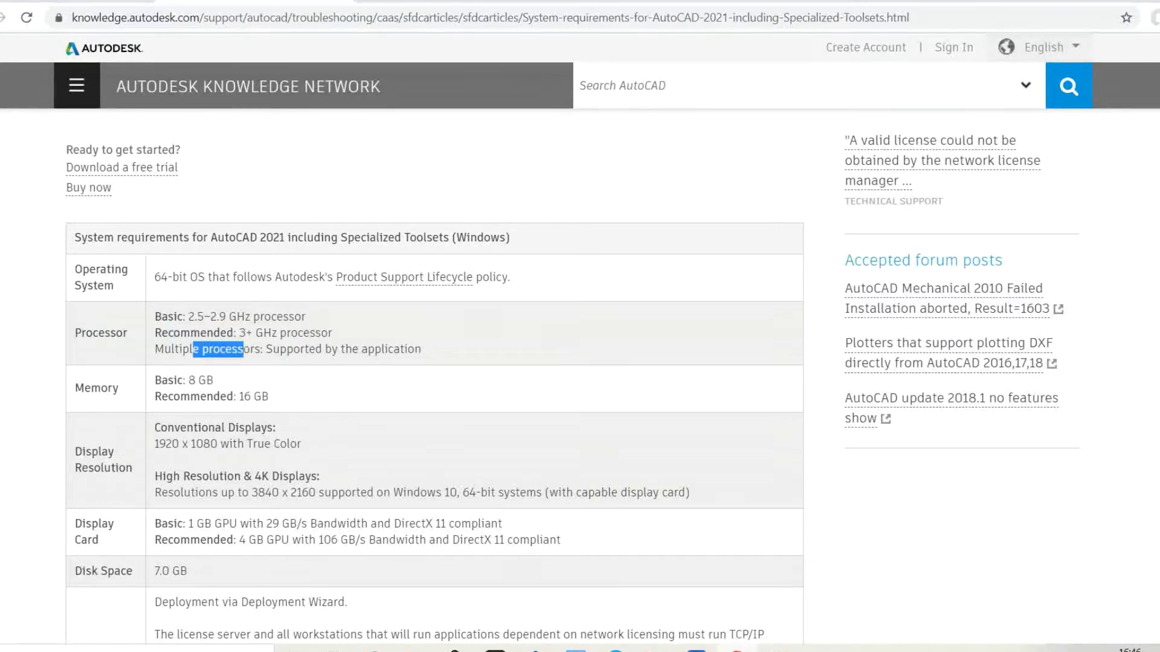
pyautogui.moveTo(155, 380); pyautogui.dragTo(262, 411)
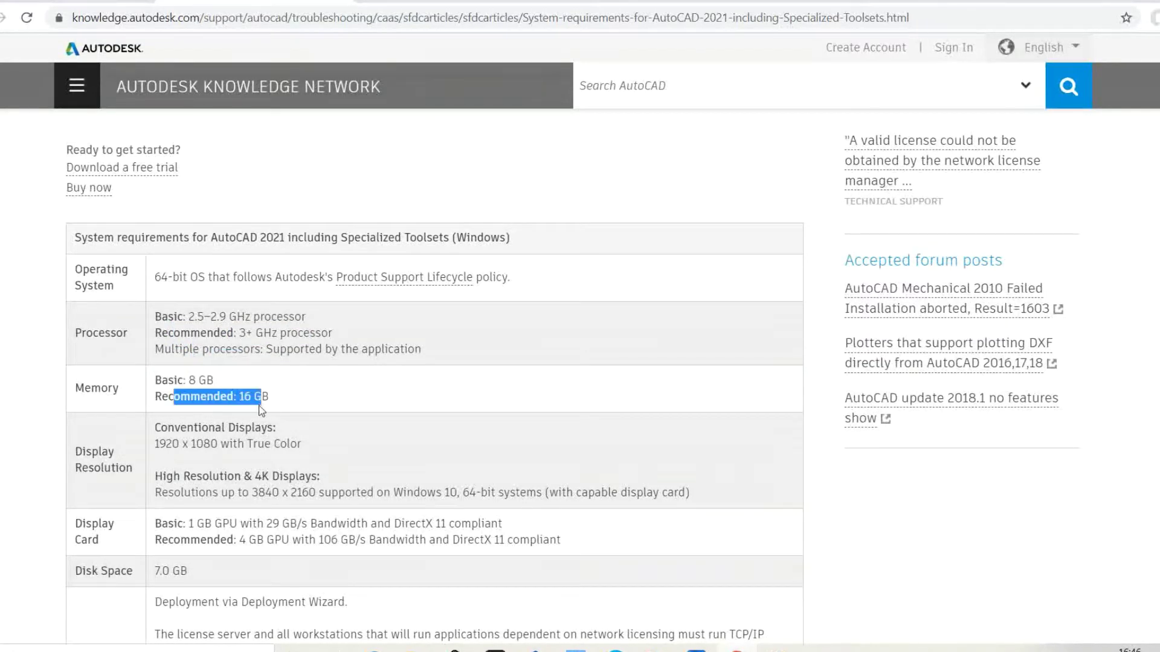
# - Highlight the 3840 x 2160 display resolution and display card bandwidth requirements
pyautogui.scroll(-1, 212, 399)
pyautogui.moveTo(166, 363); pyautogui.dragTo(264, 363)
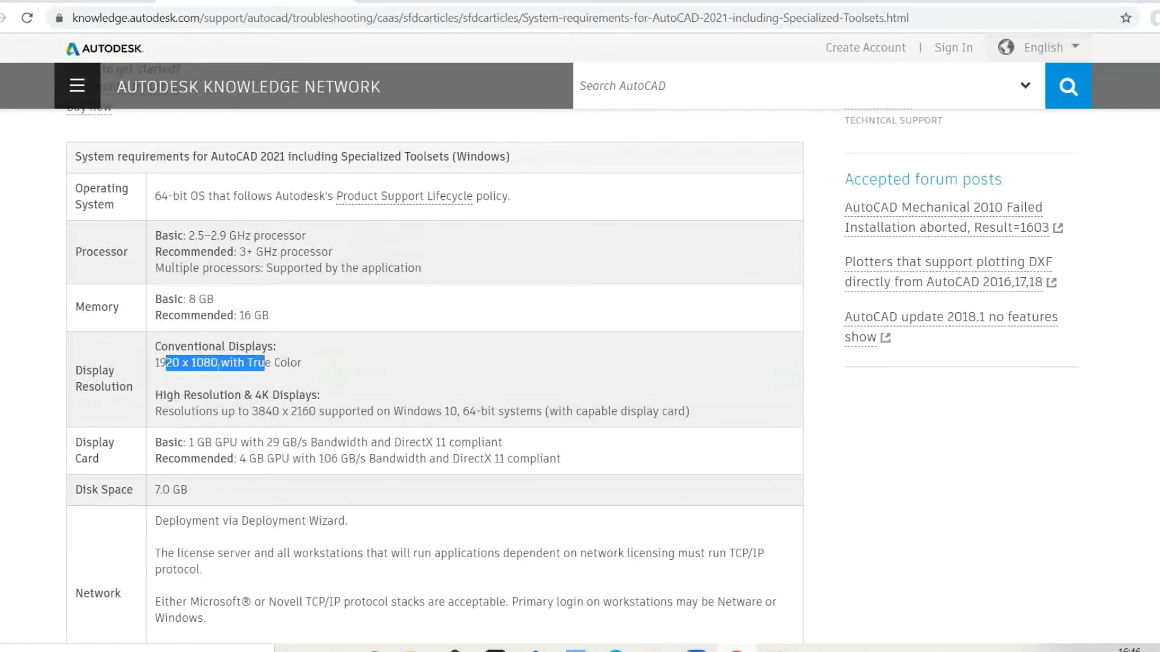
pyautogui.moveTo(162, 411); pyautogui.dragTo(450, 411)
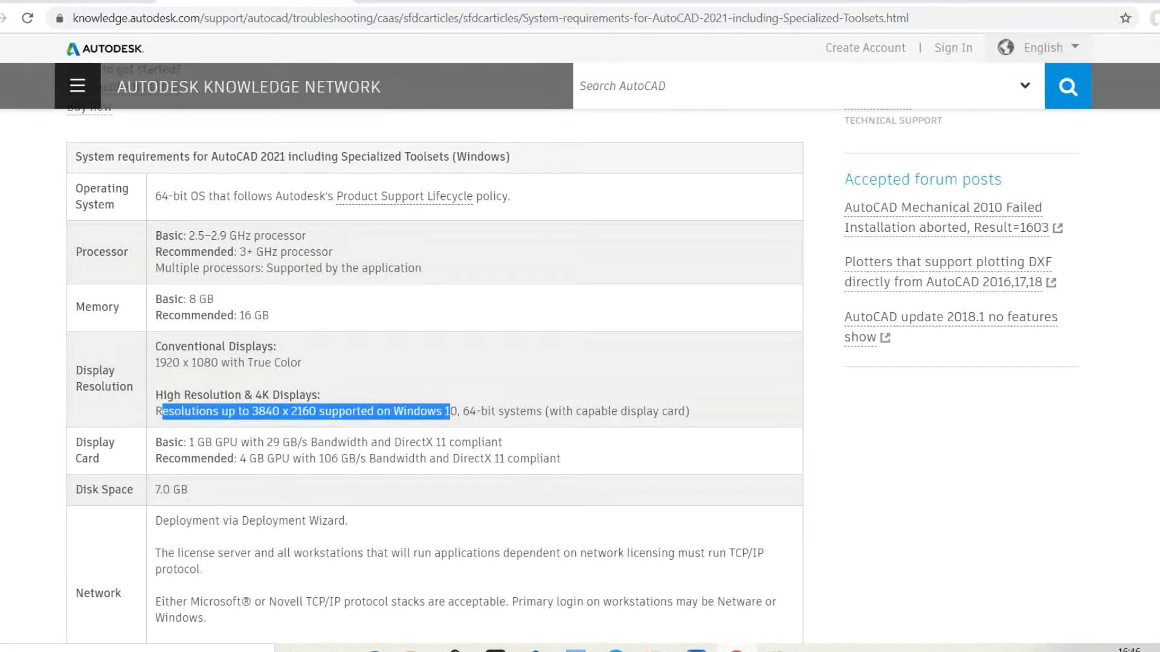
pyautogui.moveTo(198, 443); pyautogui.dragTo(471, 442)
pyautogui.click(403, 443)
# - Highlight the Network, MS-Mouse pointing device and .NET Framework 4.8 requirements
pyautogui.scroll(-3, 188, 398)
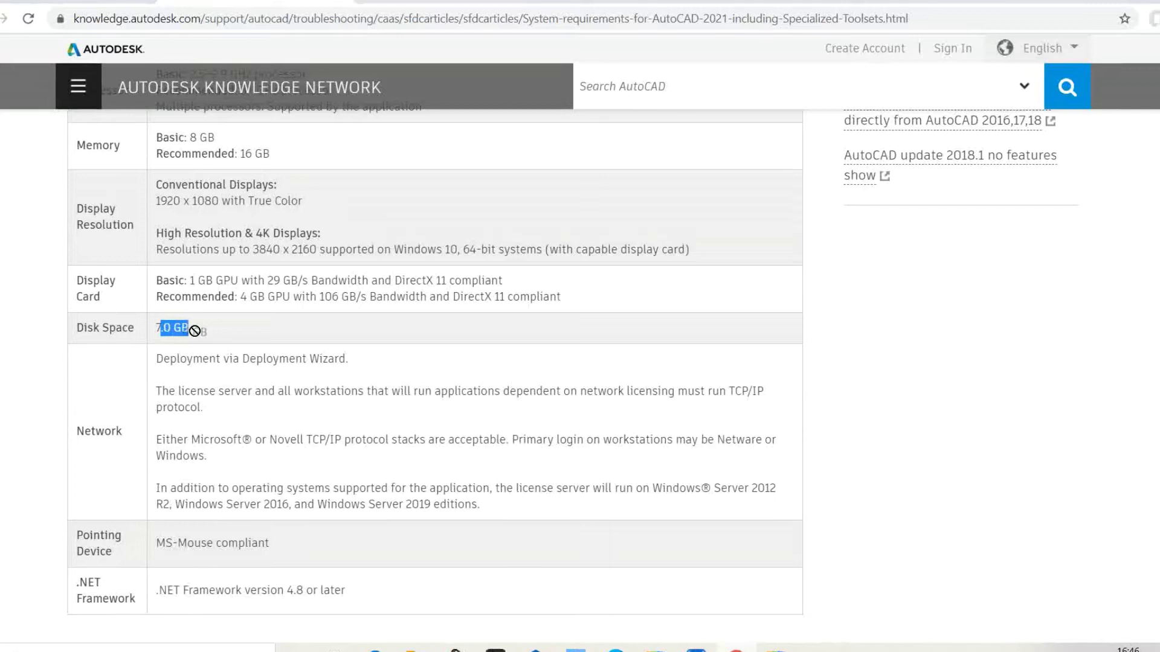
pyautogui.scroll(-1, 108, 362)
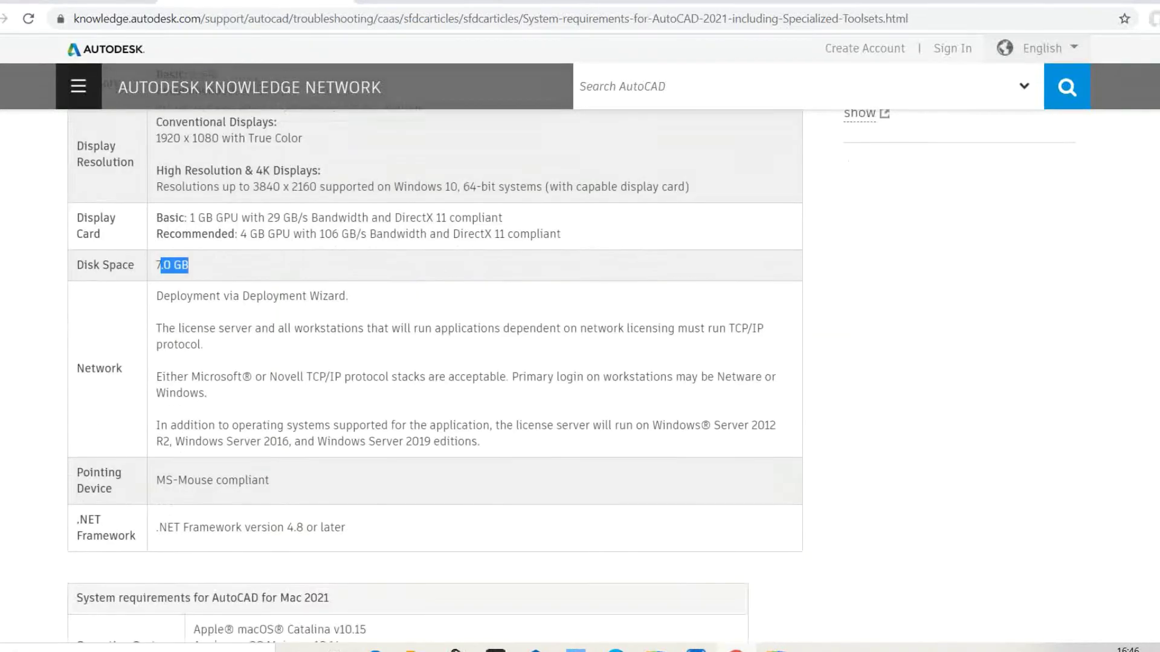
pyautogui.moveTo(163, 277); pyautogui.dragTo(351, 279)
pyautogui.moveTo(229, 351); pyautogui.dragTo(538, 429)
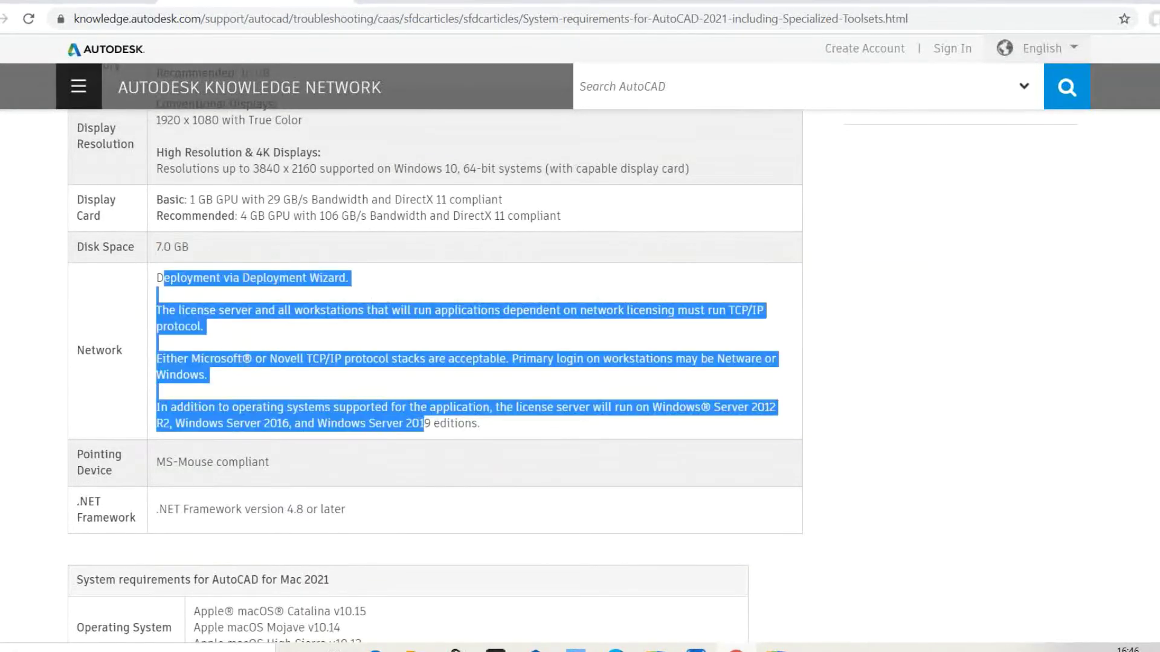
pyautogui.scroll(-1, 109, 374)
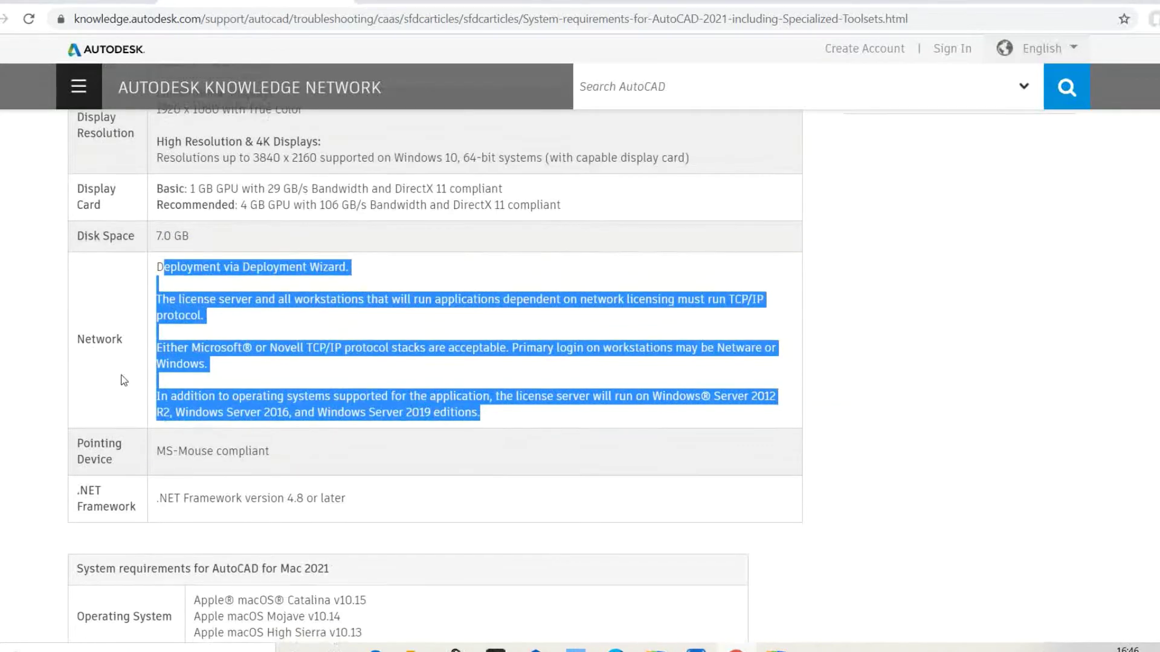
pyautogui.scroll(-1, 197, 377)
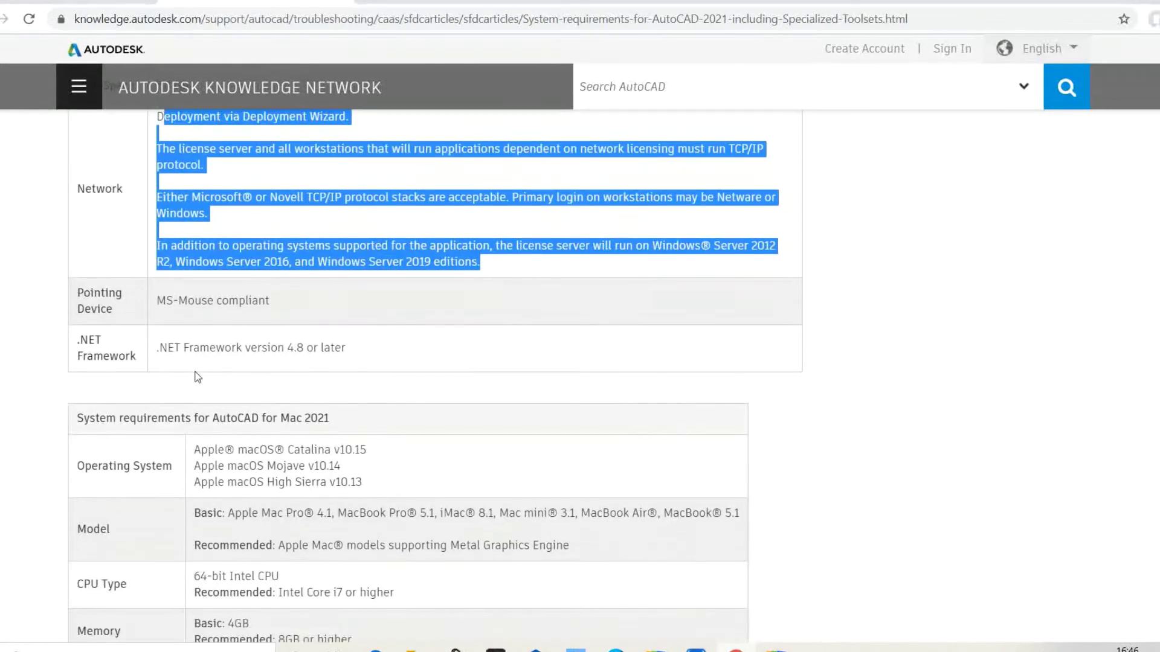
pyautogui.moveTo(179, 300); pyautogui.dragTo(281, 312)
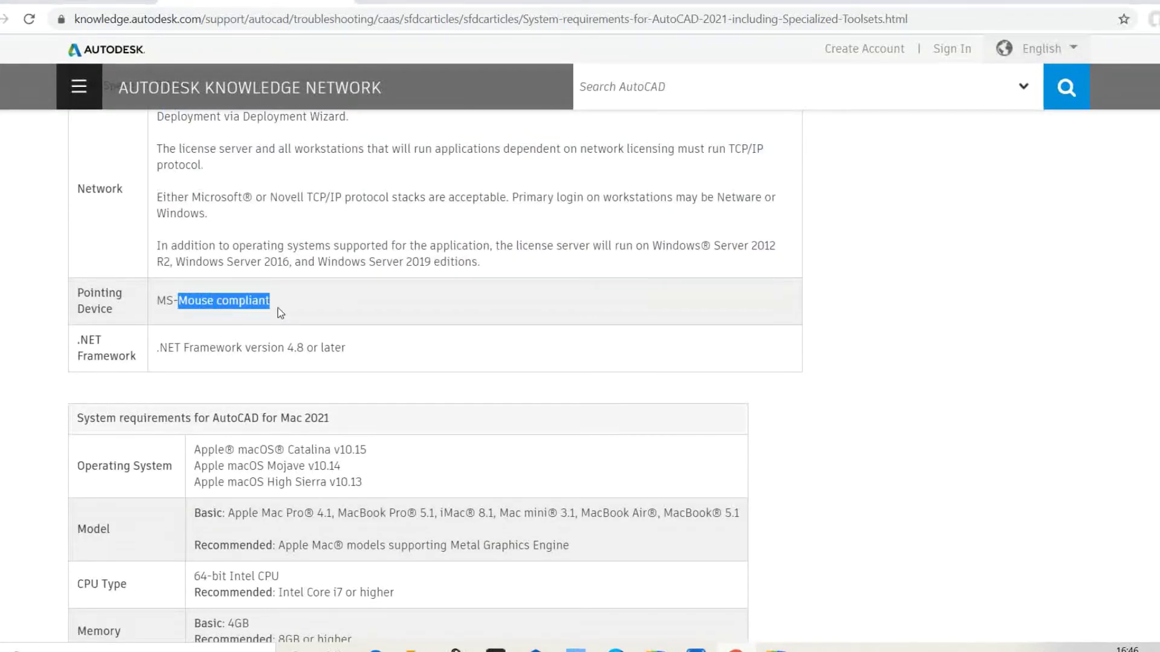
pyautogui.moveTo(174, 348); pyautogui.dragTo(320, 348)
# - Highlight the Mac 2021 macOS versions, supported models, CPU and 4GB memory requirements
pyautogui.scroll(-1, 323, 354)
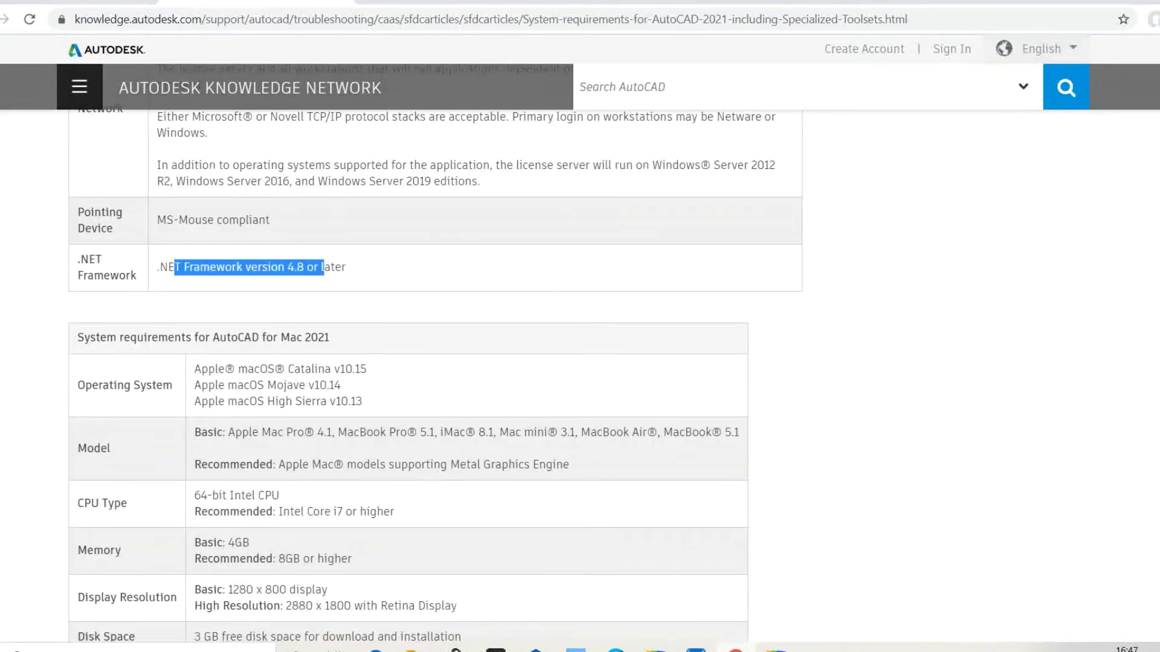
pyautogui.scroll(-1, 324, 354)
pyautogui.moveTo(201, 288); pyautogui.dragTo(248, 305)
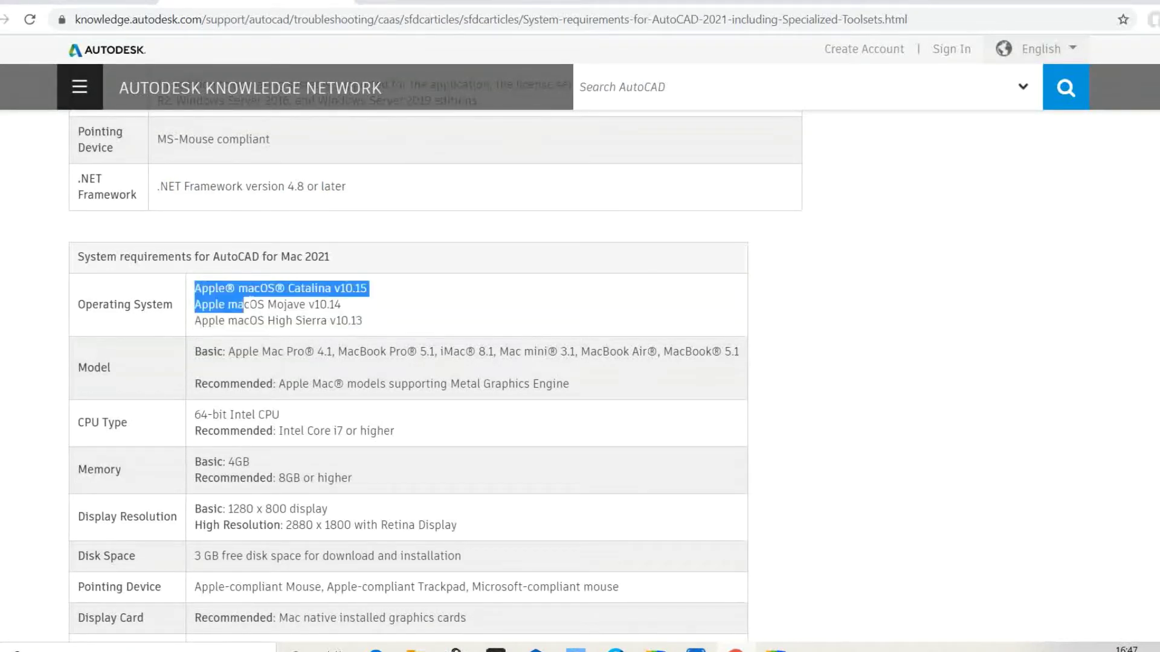
pyautogui.moveTo(85, 257); pyautogui.dragTo(330, 257)
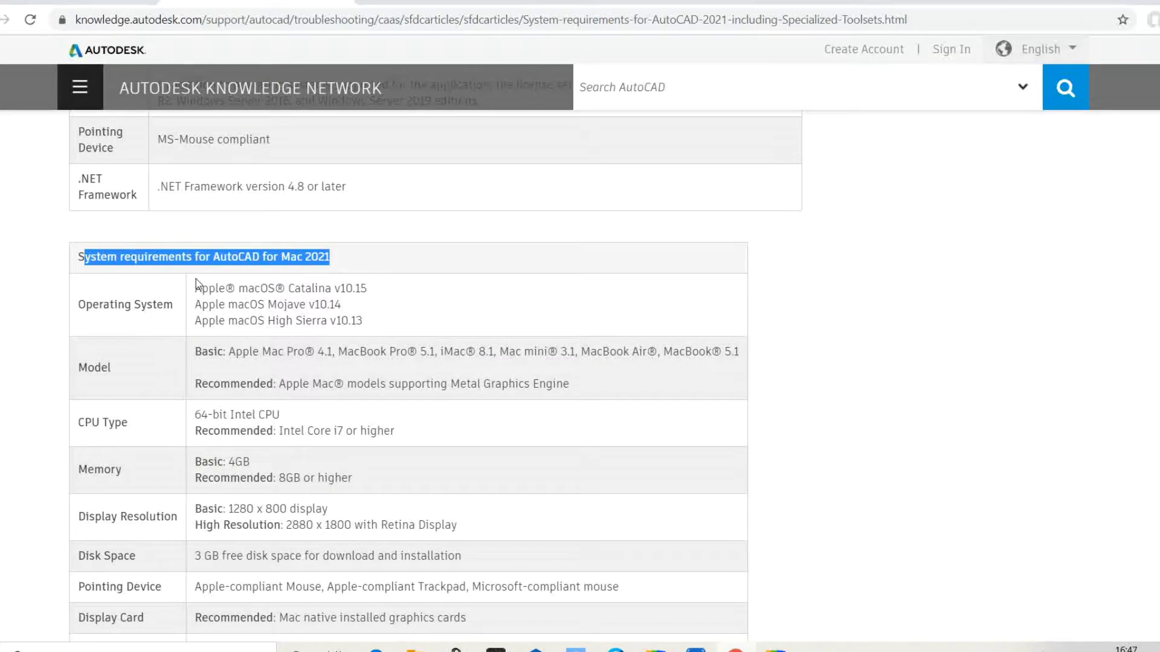
pyautogui.moveTo(201, 288); pyautogui.dragTo(375, 321)
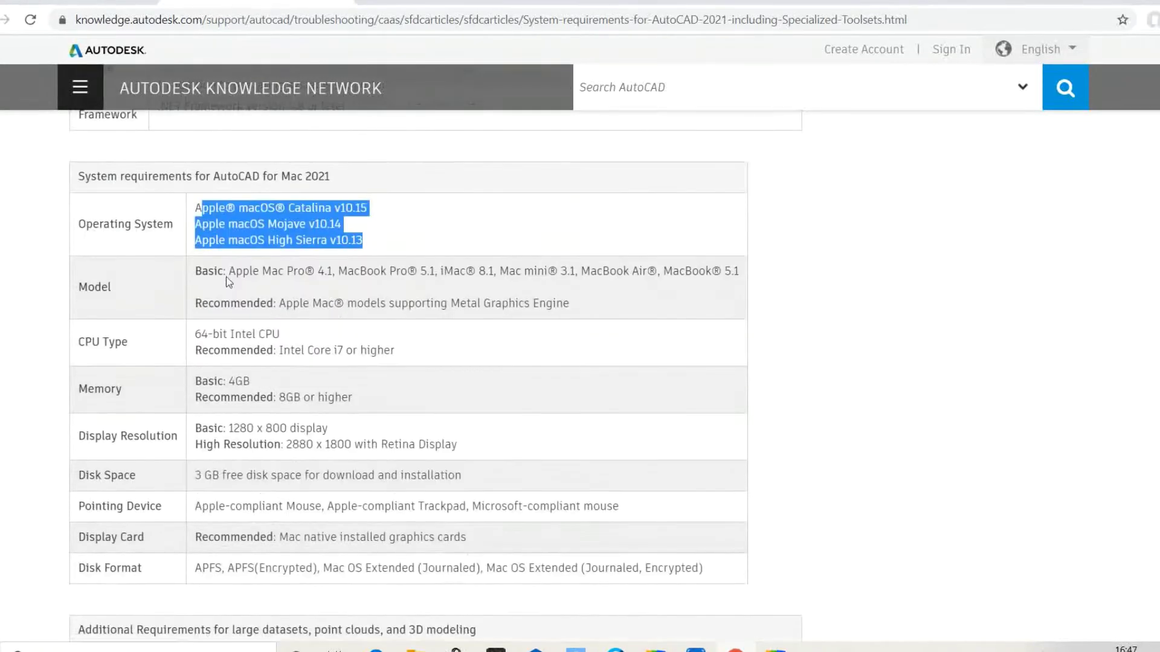
pyautogui.moveTo(218, 276); pyautogui.dragTo(397, 284)
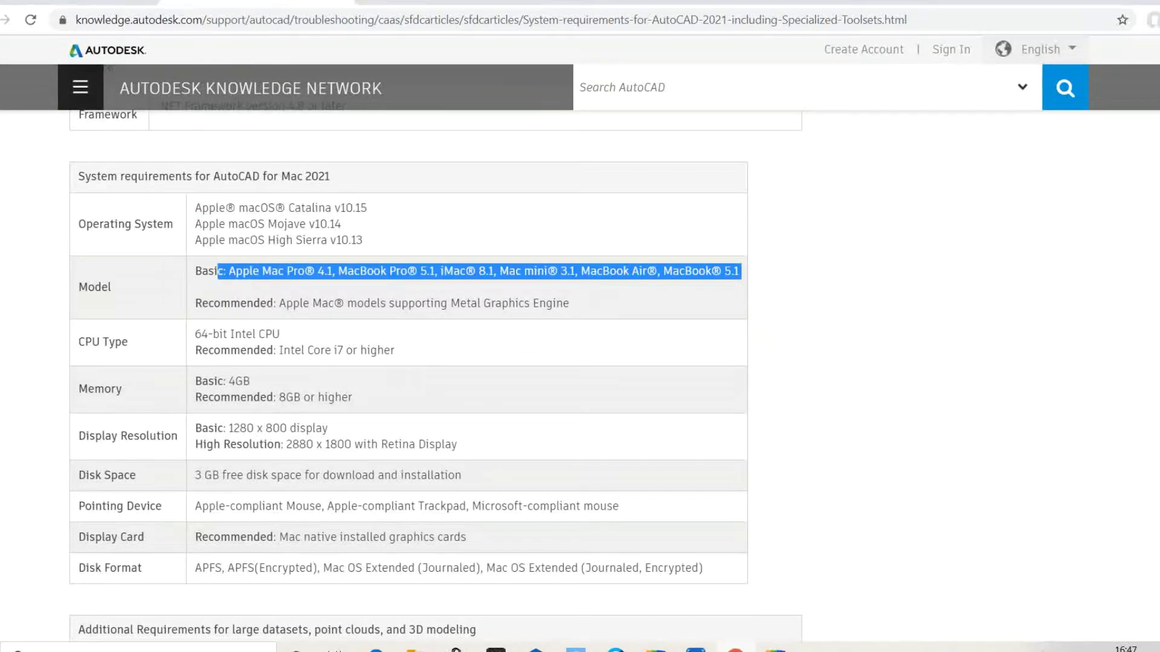
pyautogui.moveTo(209, 334); pyautogui.dragTo(369, 350)
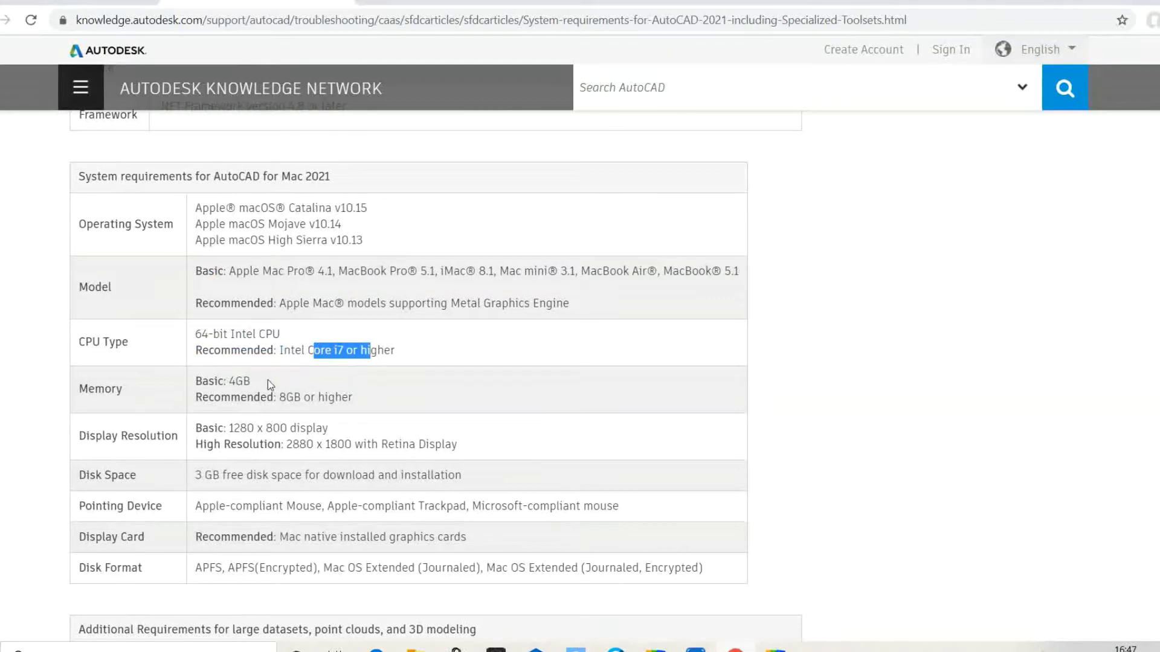
pyautogui.moveTo(209, 381); pyautogui.dragTo(244, 381)
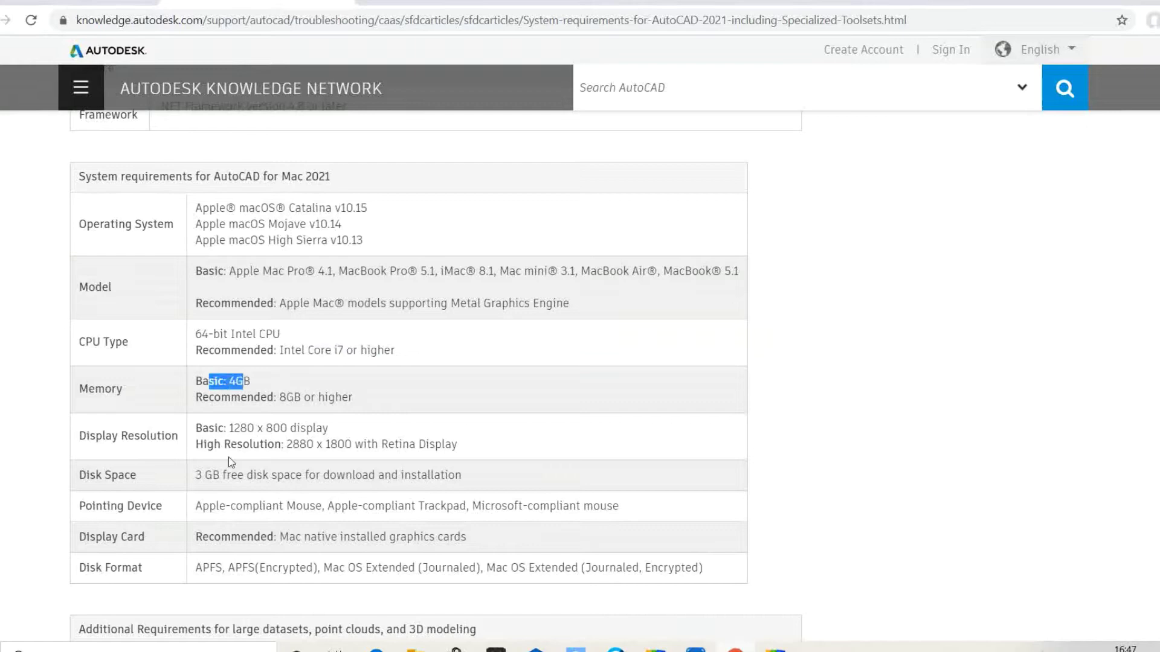
# - Highlight the Mac disk space and pointing device lines and the 8 GB large-dataset RAM requirement
pyautogui.scroll(-3, 409, 362)
pyautogui.scroll(-2, 223, 452)
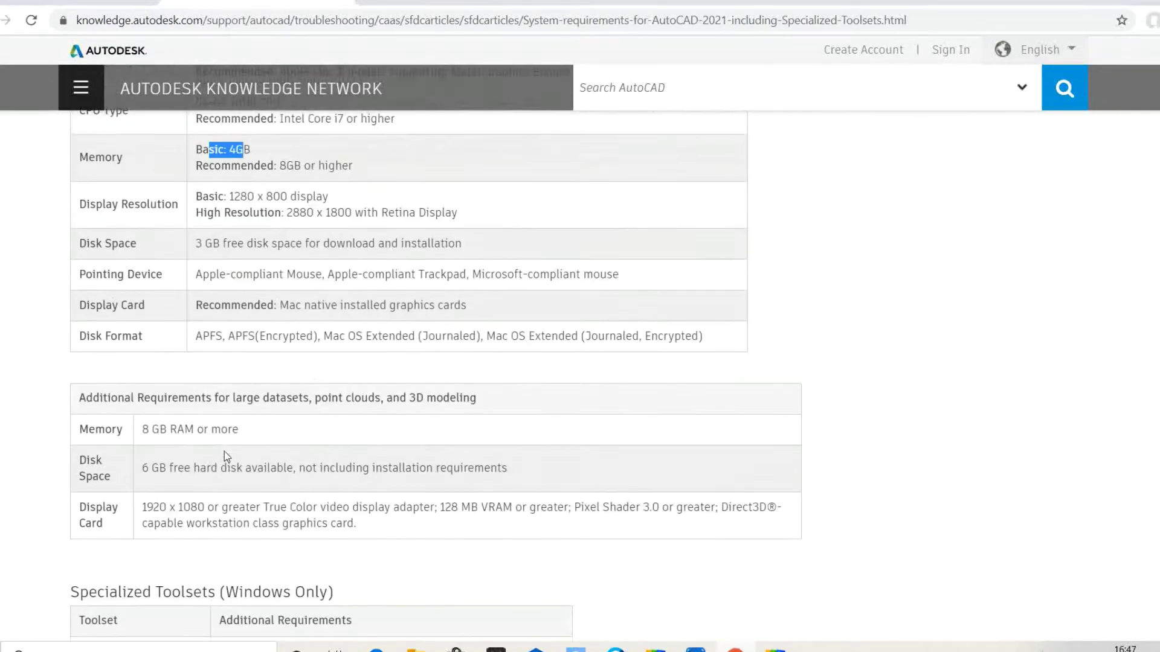
pyautogui.moveTo(202, 230); pyautogui.dragTo(374, 261)
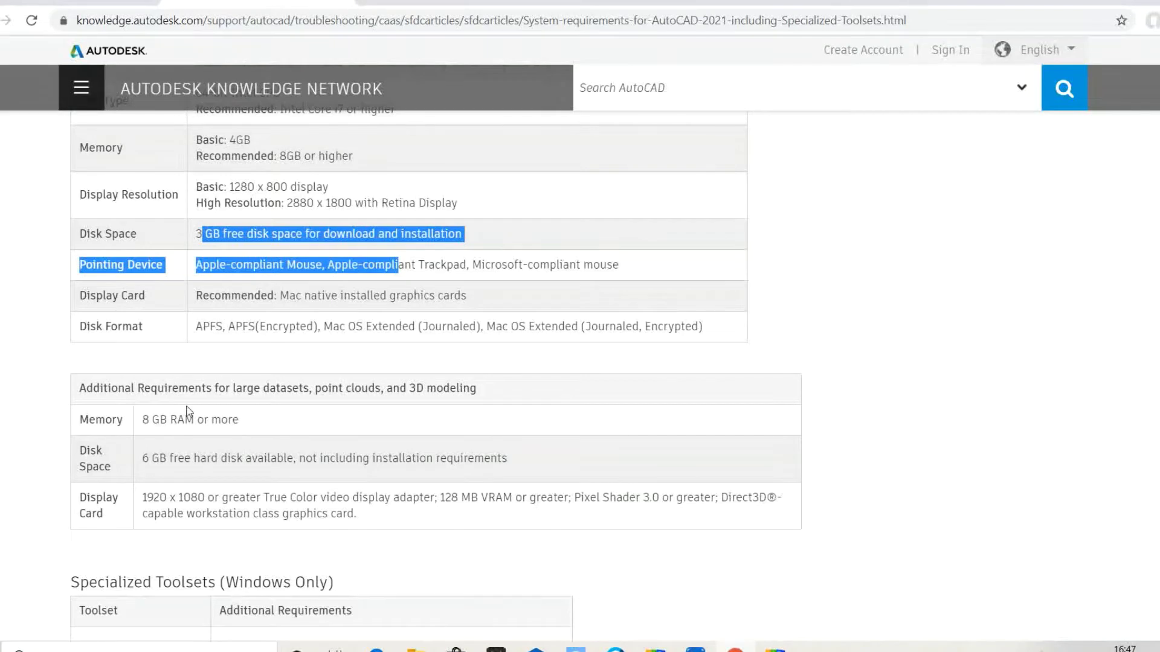
pyautogui.scroll(-1, 397, 265)
pyautogui.moveTo(157, 308); pyautogui.dragTo(436, 308)
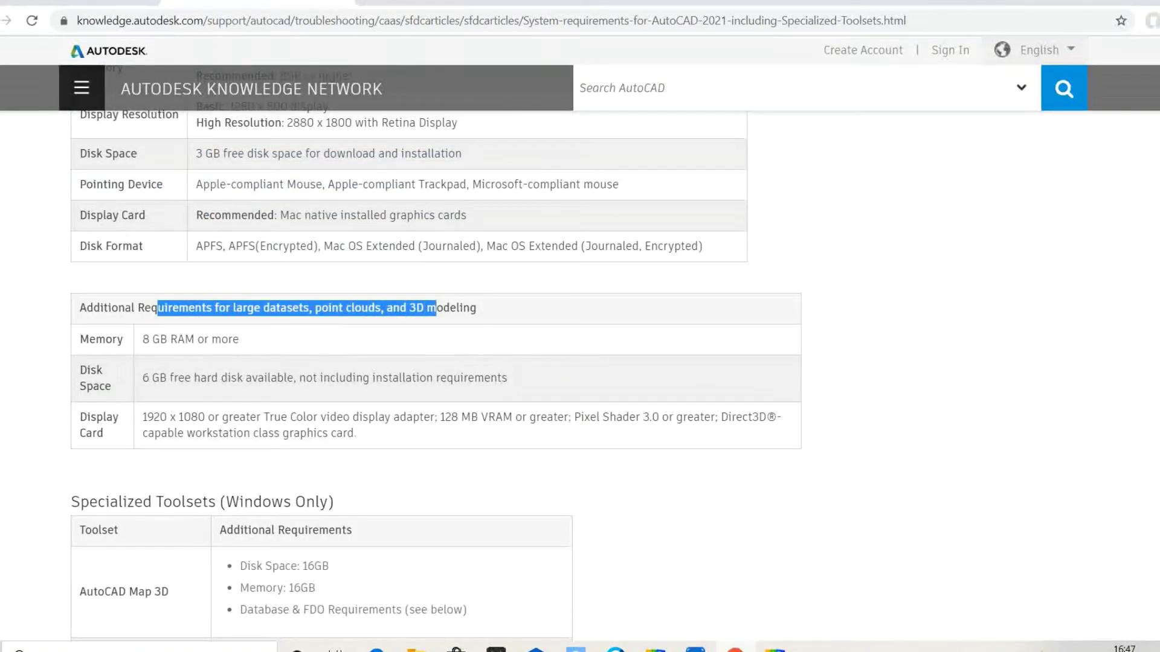
pyautogui.moveTo(169, 339); pyautogui.dragTo(250, 342)
pyautogui.moveTo(179, 378); pyautogui.dragTo(382, 379)
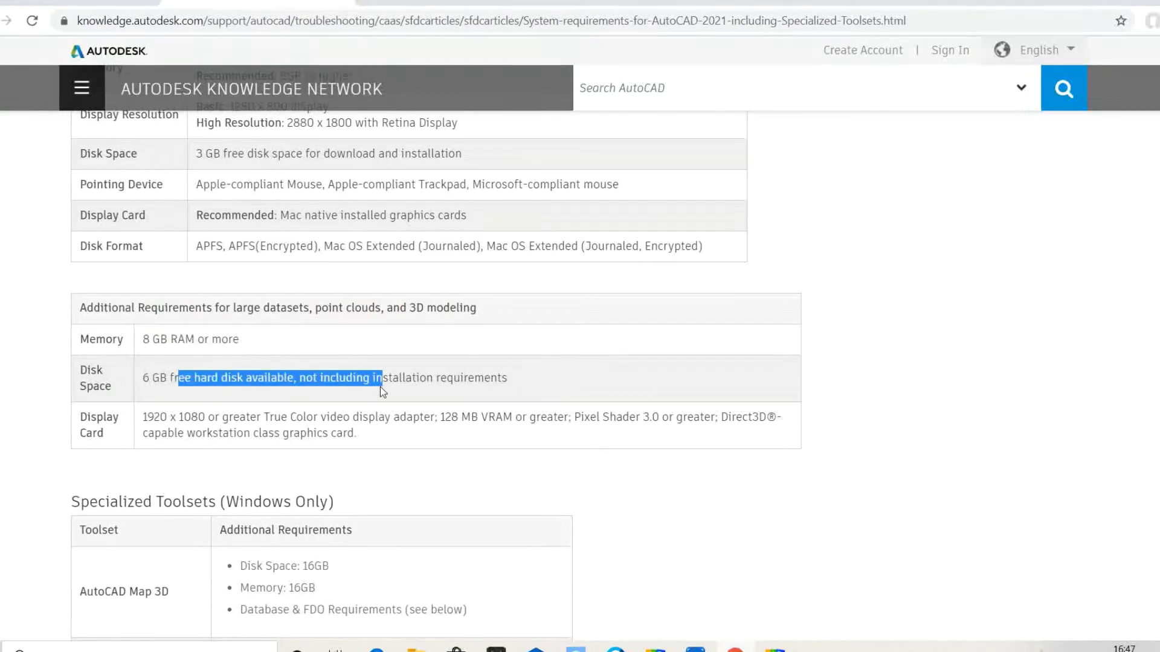
# - Scroll through the Specialized Toolsets tables, highlighting the Map 3D heading, to the article's end
pyautogui.scroll(-2, 335, 370)
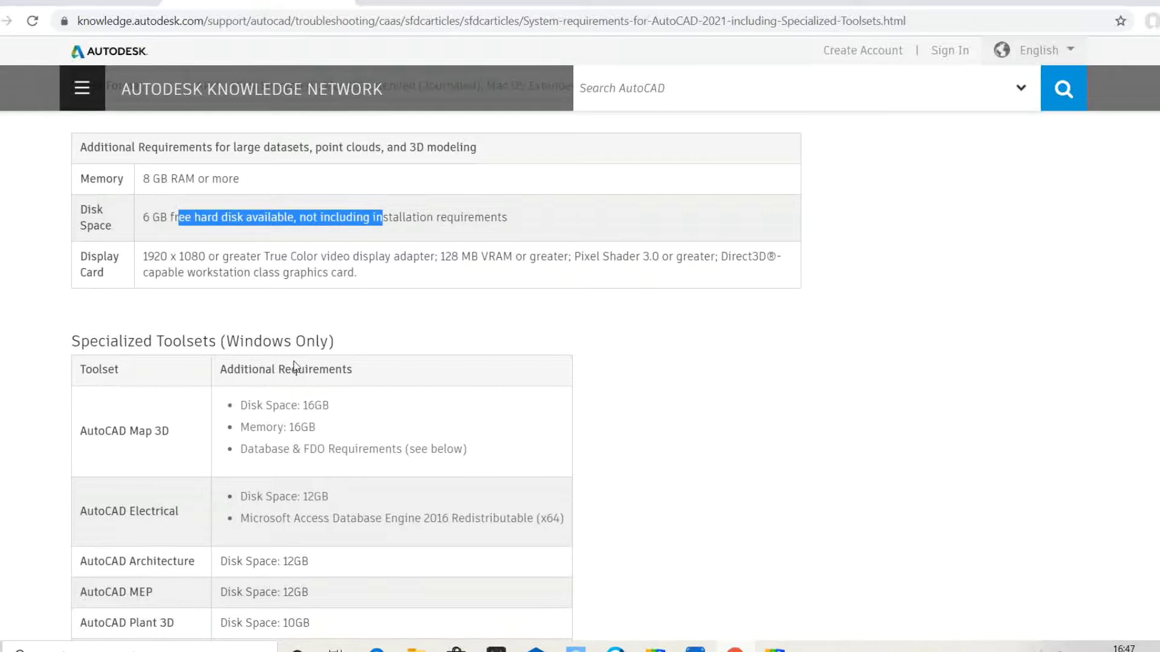
pyautogui.scroll(-2, 294, 366)
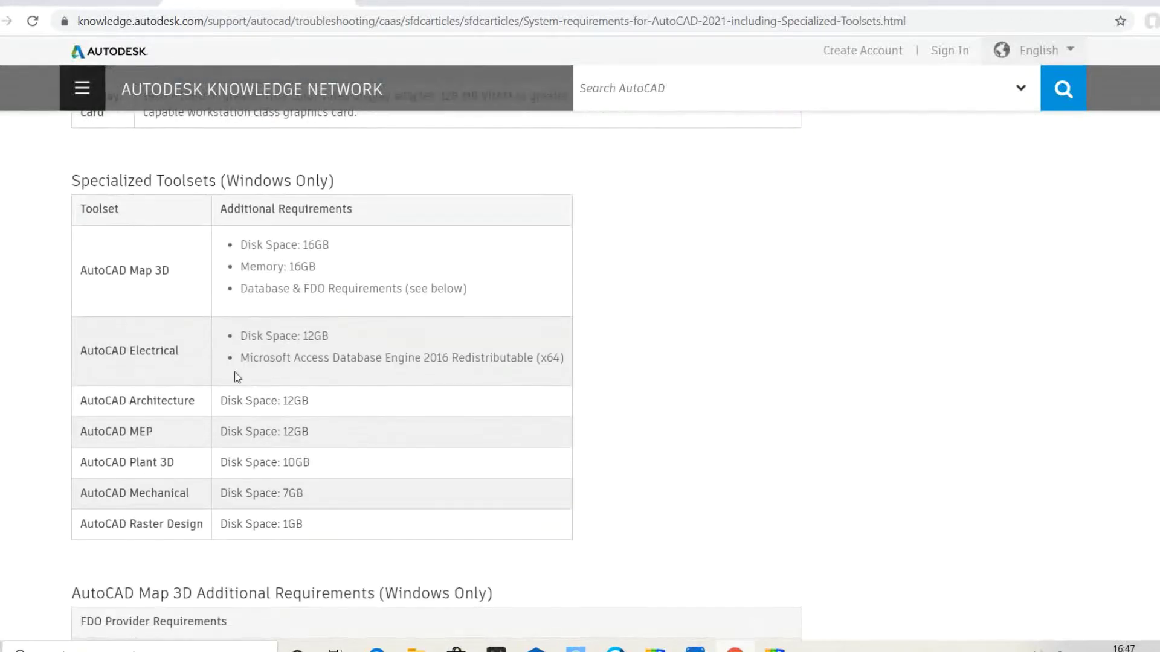
pyautogui.scroll(-1, 236, 377)
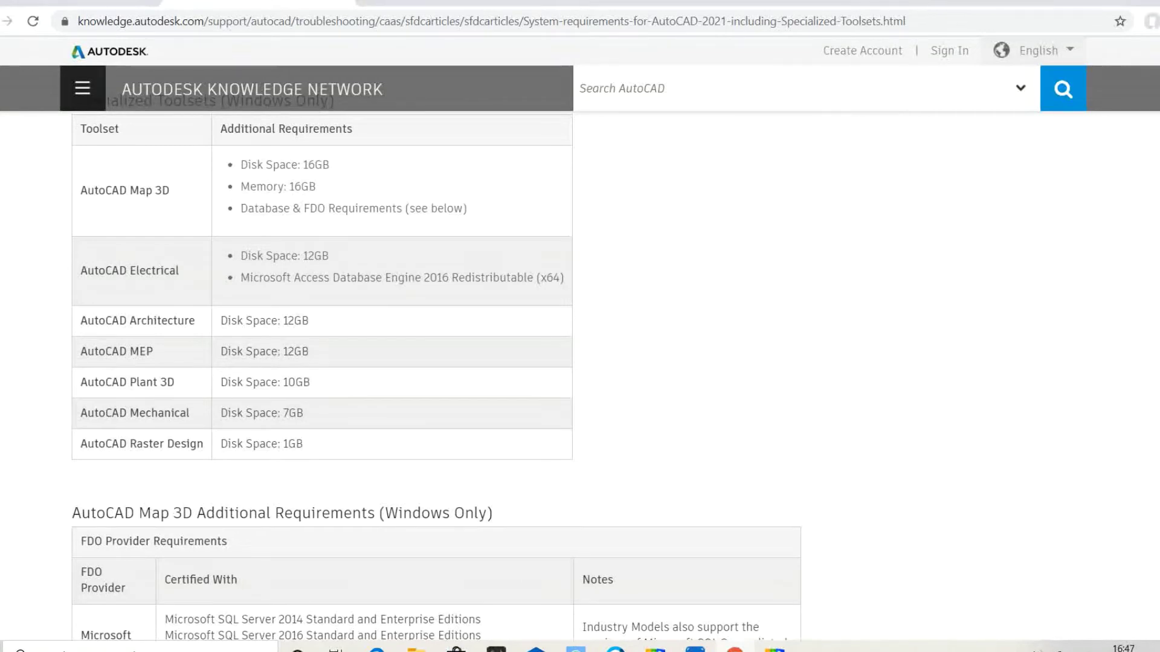
pyautogui.scroll(-2, 237, 394)
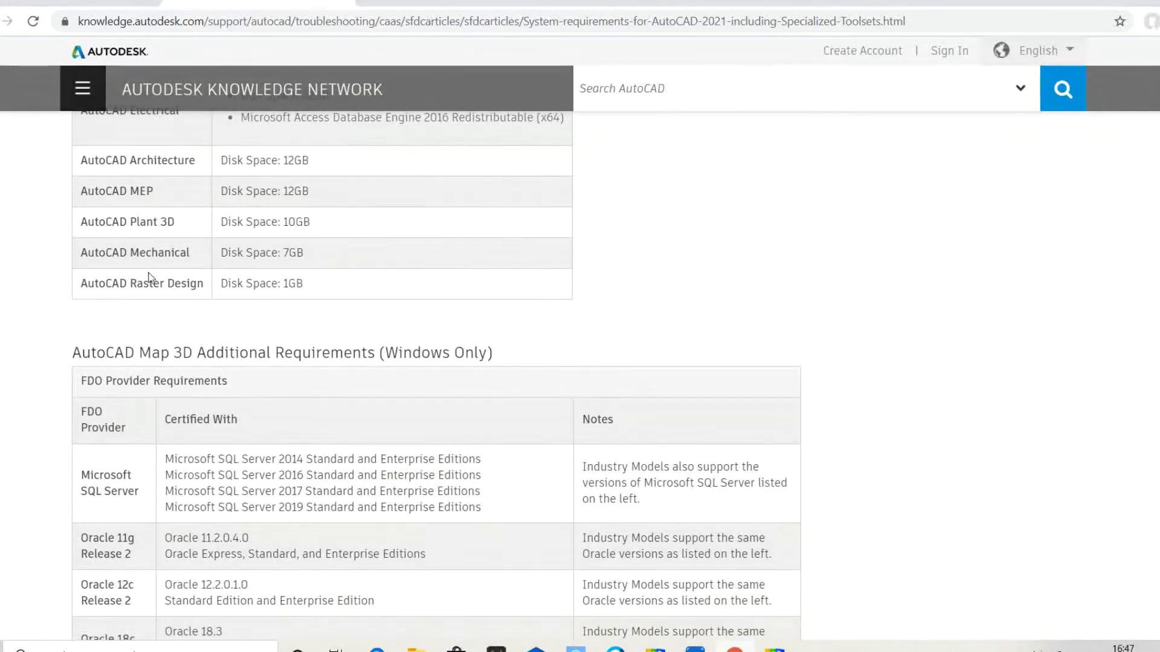
pyautogui.scroll(-1, 151, 294)
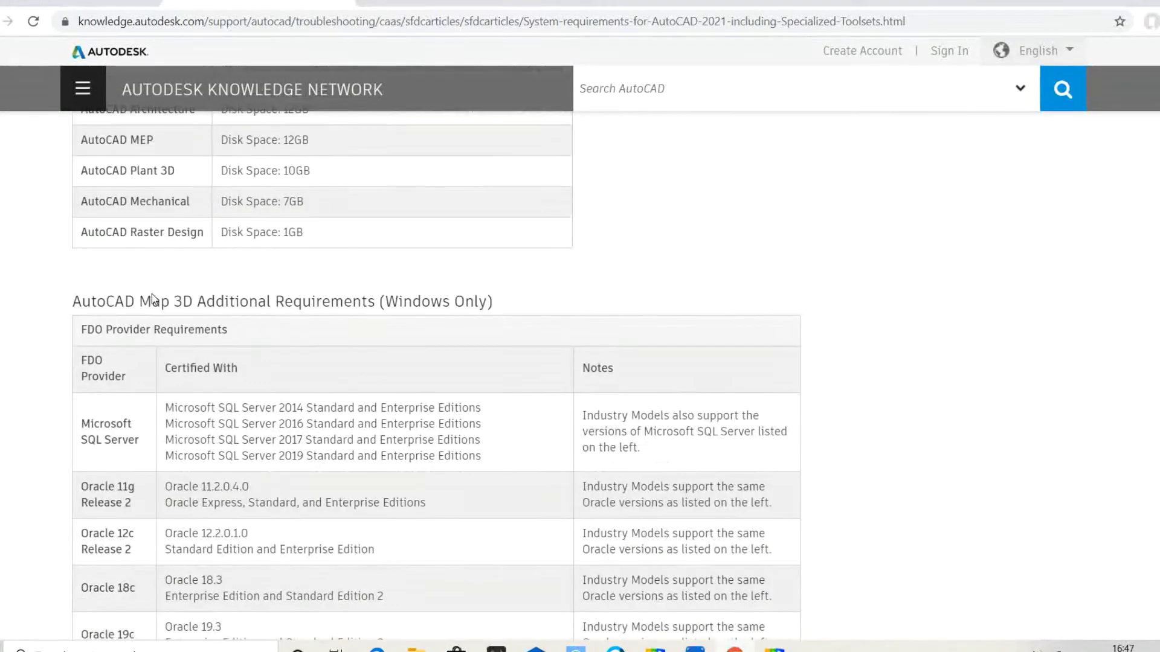
pyautogui.moveTo(230, 277); pyautogui.dragTo(354, 287)
pyautogui.scroll(-3, 283, 290)
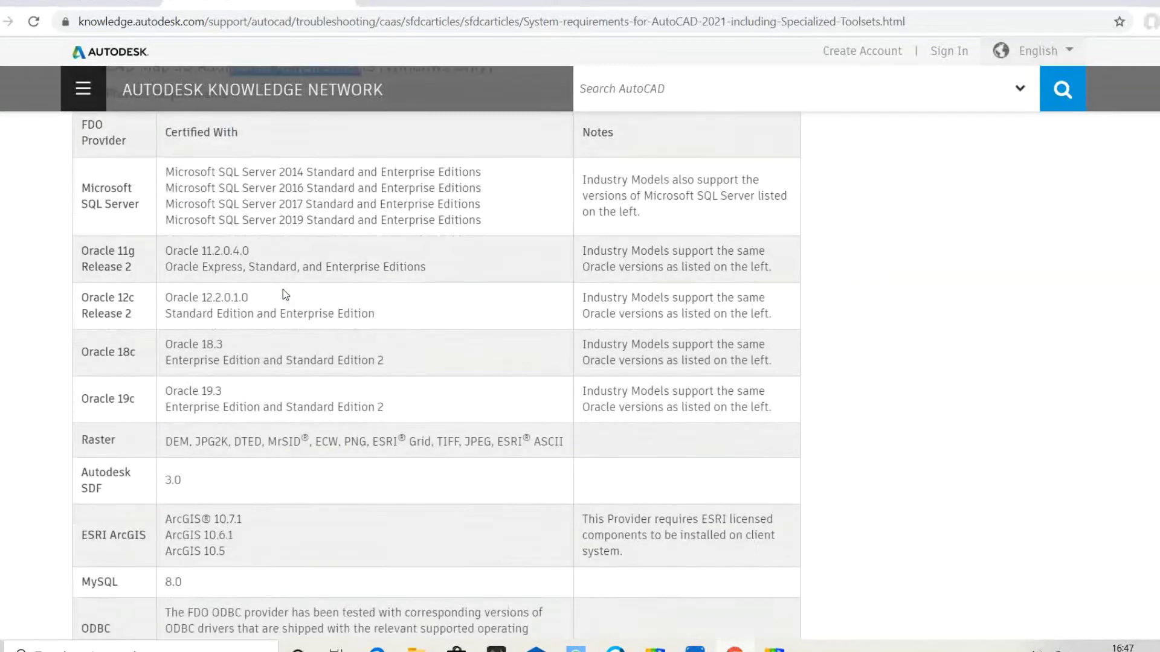
pyautogui.scroll(-1, 283, 294)
pyautogui.scroll(-3, 283, 294)
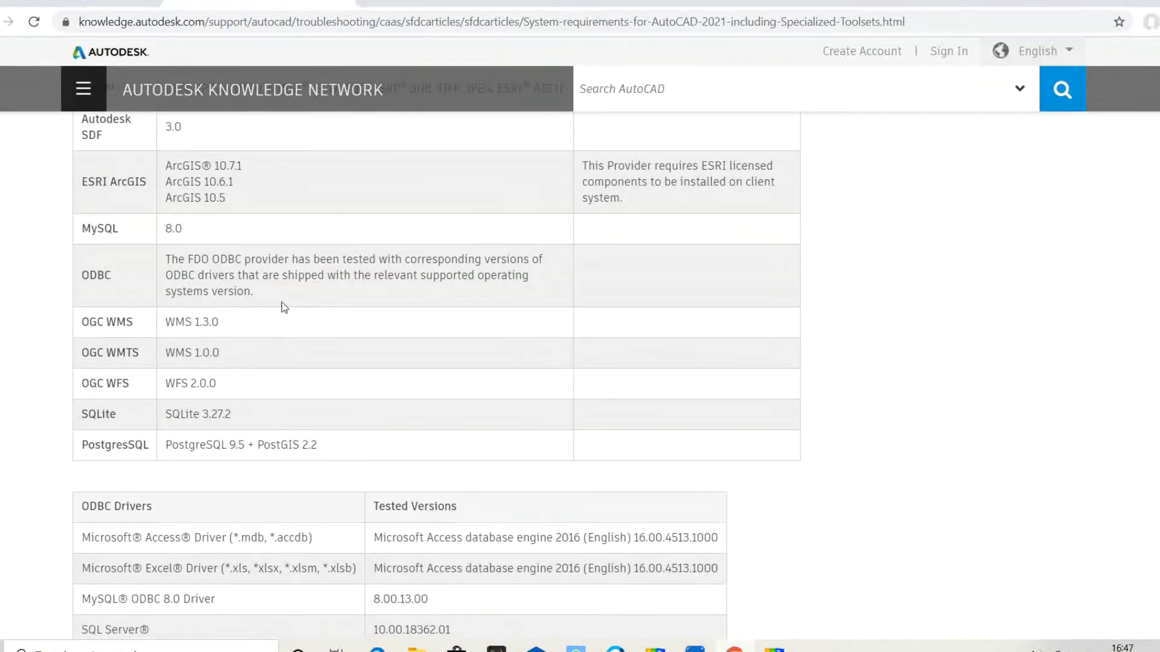
pyautogui.scroll(-2, 282, 302)
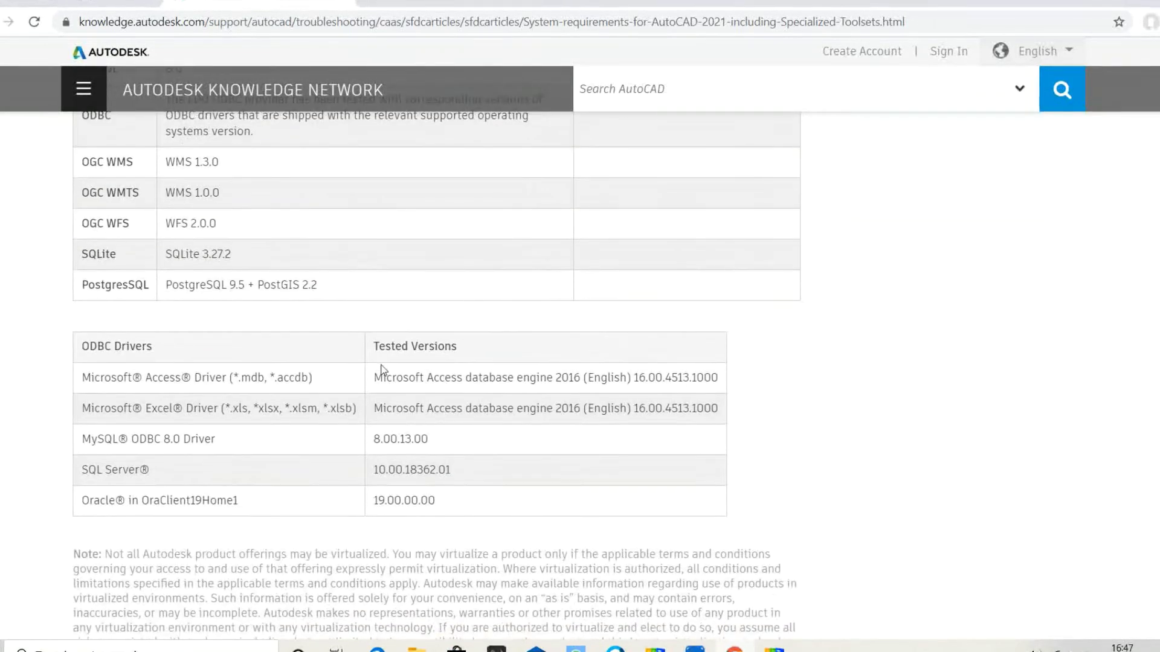
pyautogui.scroll(-3, 354, 390)
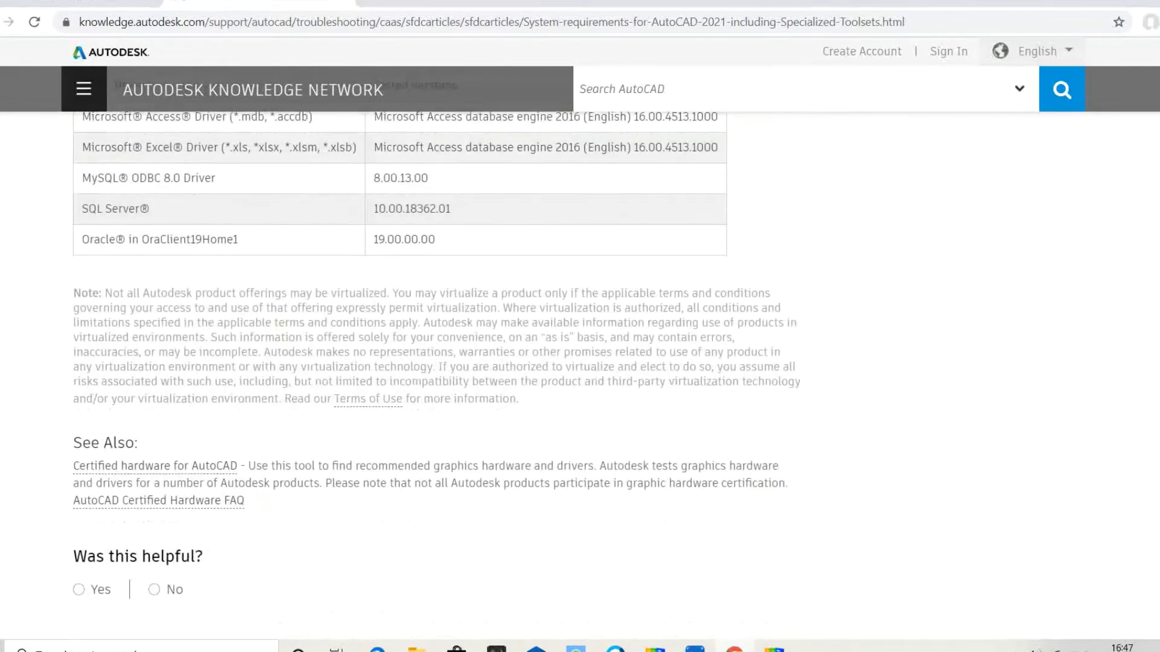
pyautogui.scroll(-1, 310, 391)
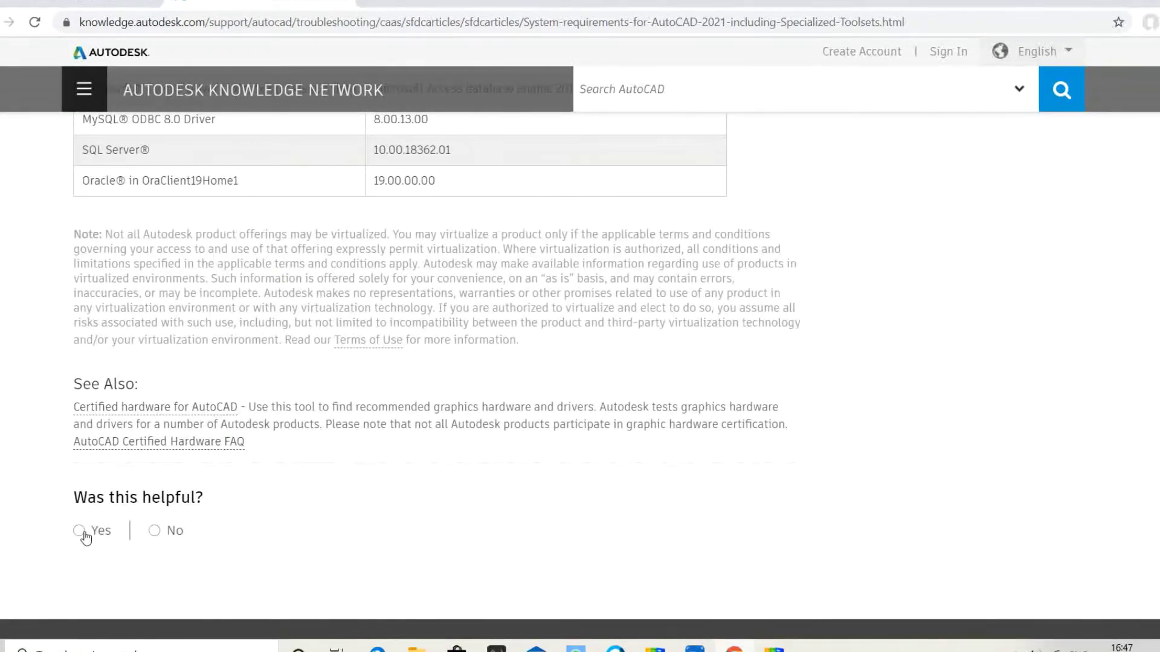
pyautogui.scroll(15, 126, 506)
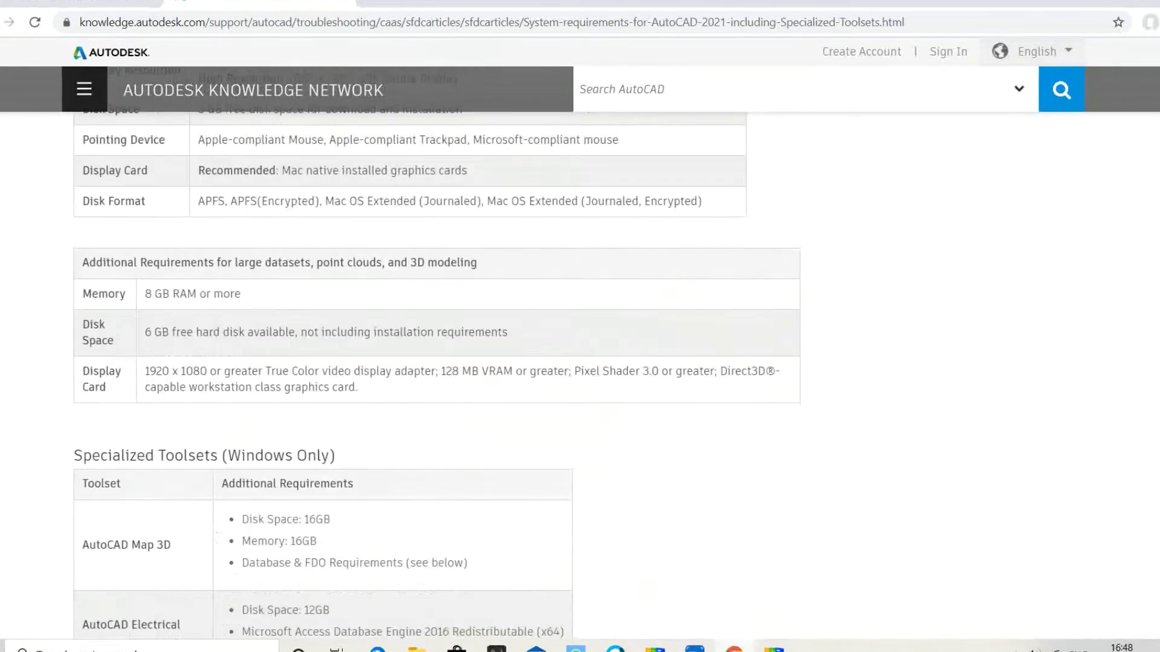
# - Open the AutoCAD 2018 requirements article and highlight the Windows 7 and 8.1 requirements
pyautogui.hotkey('alt', 'Left')
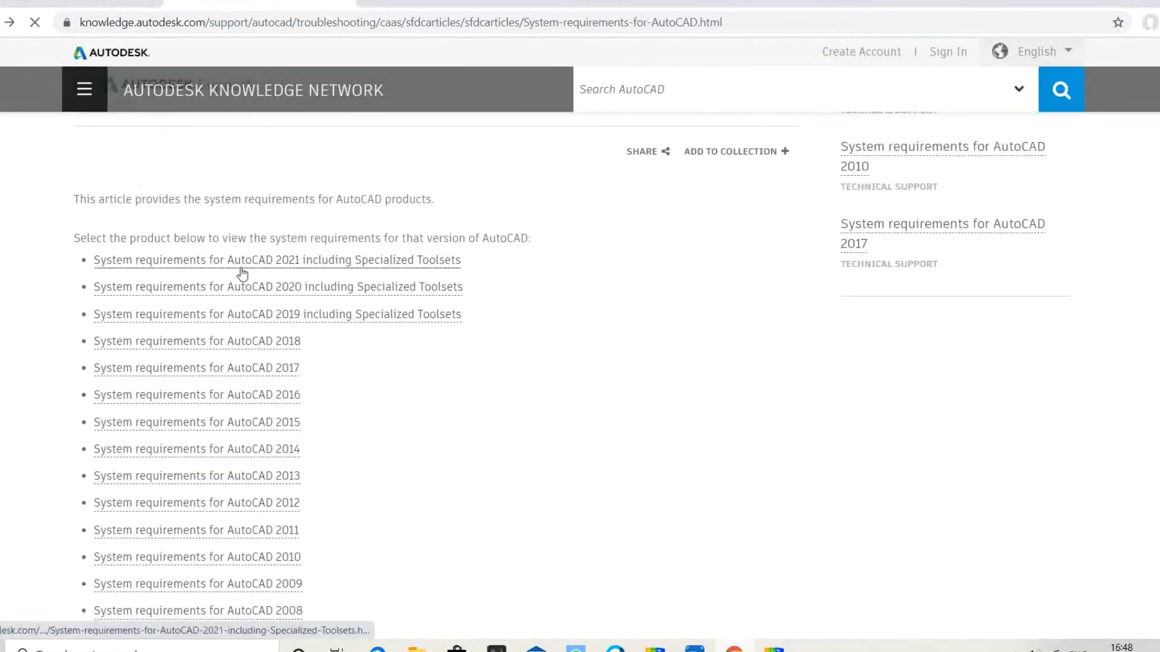
pyautogui.scroll(-1, 241, 272)
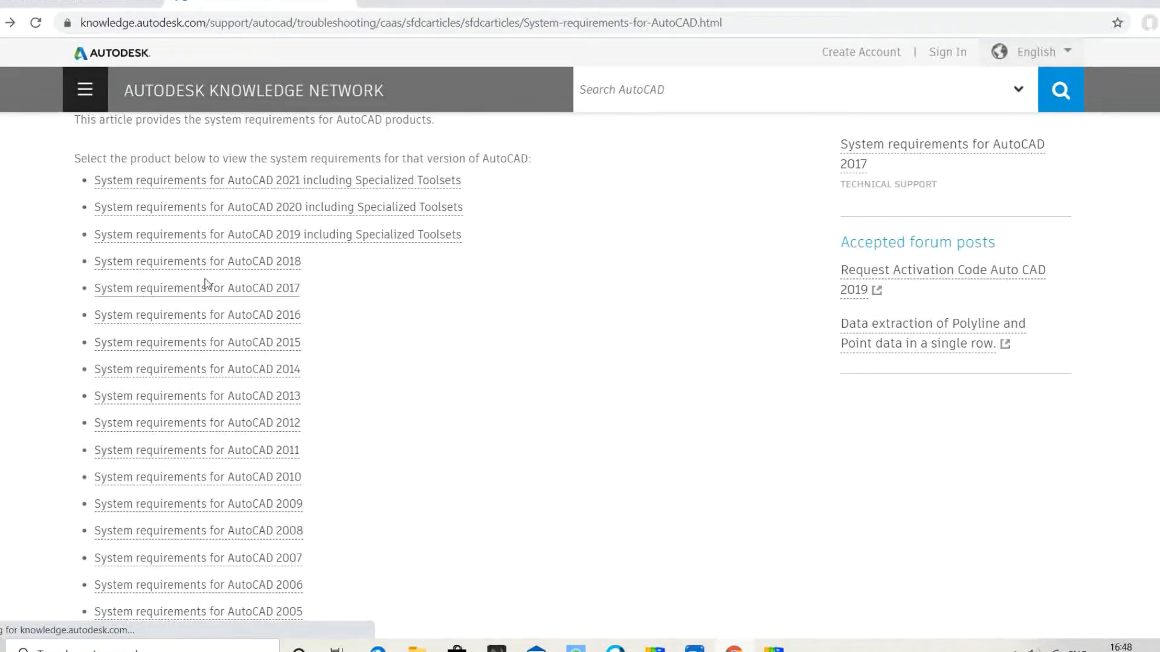
pyautogui.click(215, 262)
pyautogui.scroll(-6, 437, 363)
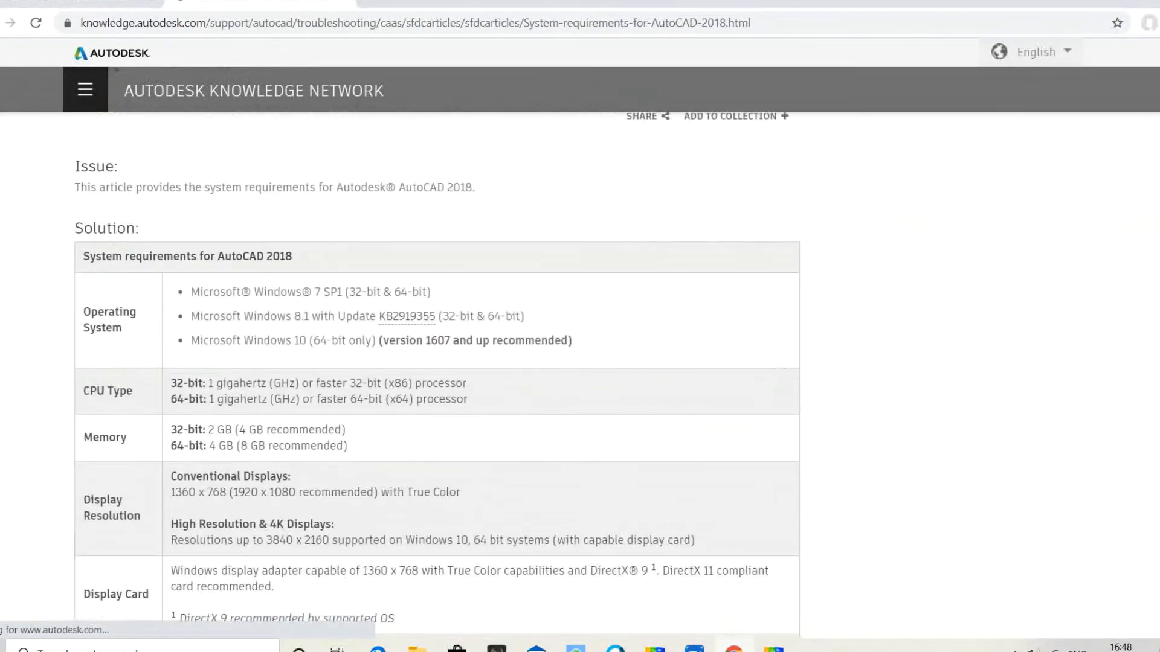
pyautogui.moveTo(191, 306); pyautogui.dragTo(403, 330)
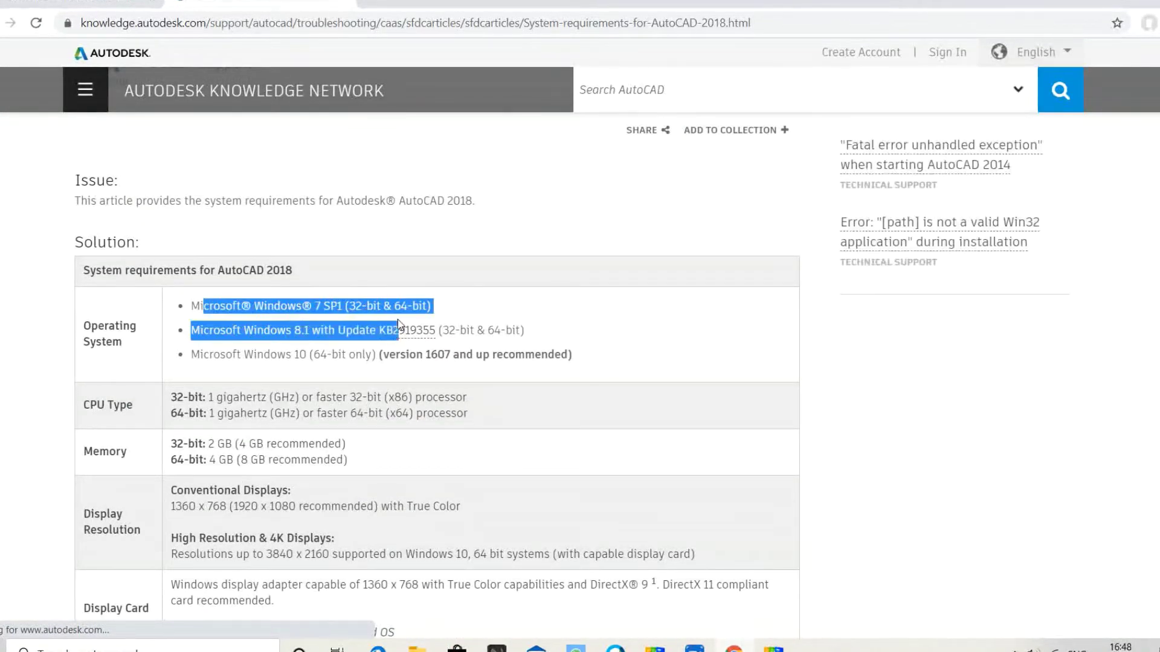
pyautogui.click(403, 329)
# - Highlight the AutoCAD 2018 CPU speed, 64-bit memory and recommended display resolution lines
pyautogui.scroll(-3, 438, 362)
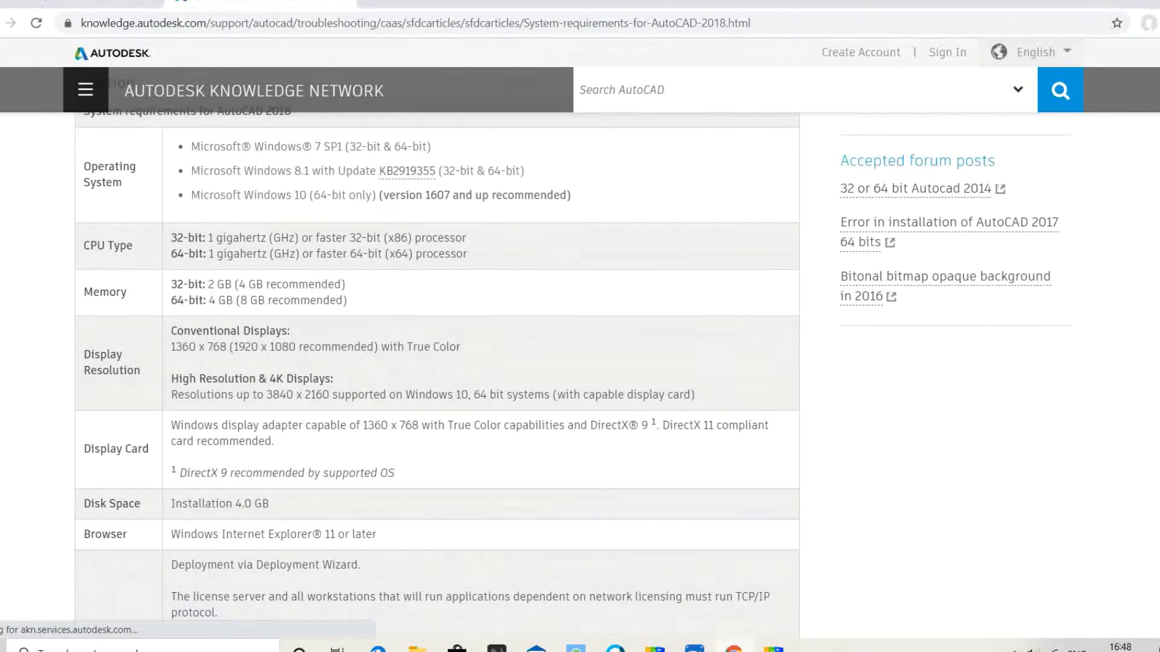
pyautogui.moveTo(220, 195); pyautogui.dragTo(362, 195)
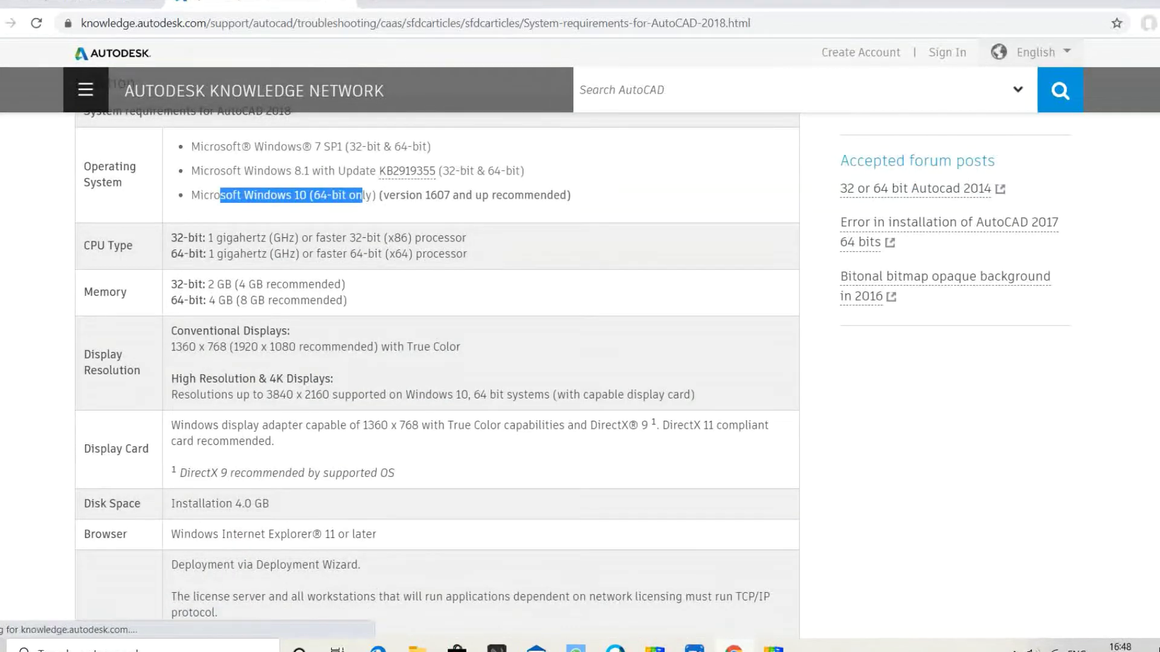
pyautogui.moveTo(198, 238); pyautogui.dragTo(269, 266)
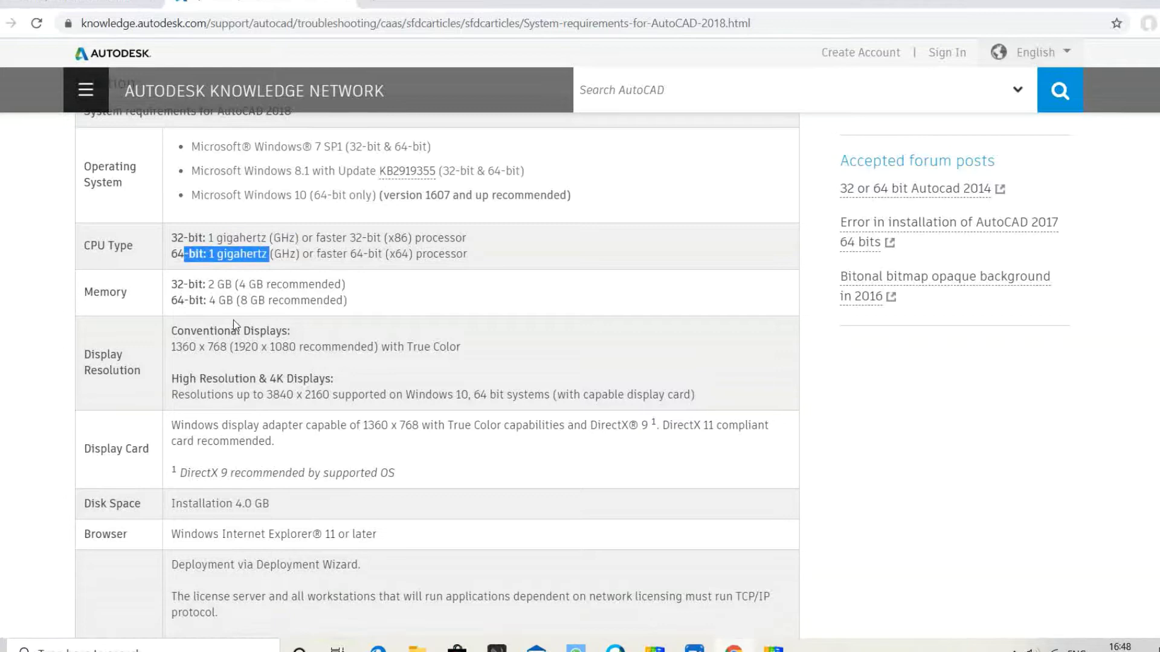
pyautogui.scroll(-1, 236, 314)
pyautogui.moveTo(171, 205); pyautogui.dragTo(289, 205)
pyautogui.moveTo(217, 221); pyautogui.dragTo(252, 220)
pyautogui.moveTo(206, 267); pyautogui.dragTo(269, 267)
pyautogui.moveTo(228, 314); pyautogui.dragTo(305, 315)
pyautogui.scroll(-1, 255, 370)
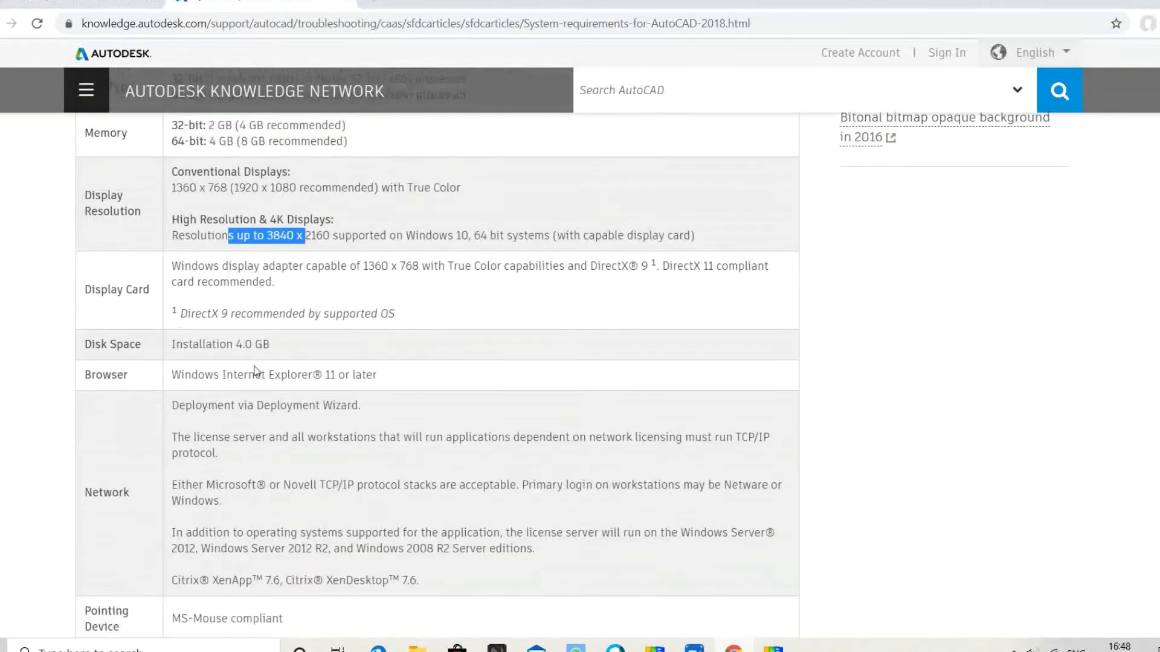
pyautogui.moveTo(202, 344); pyautogui.dragTo(264, 343)
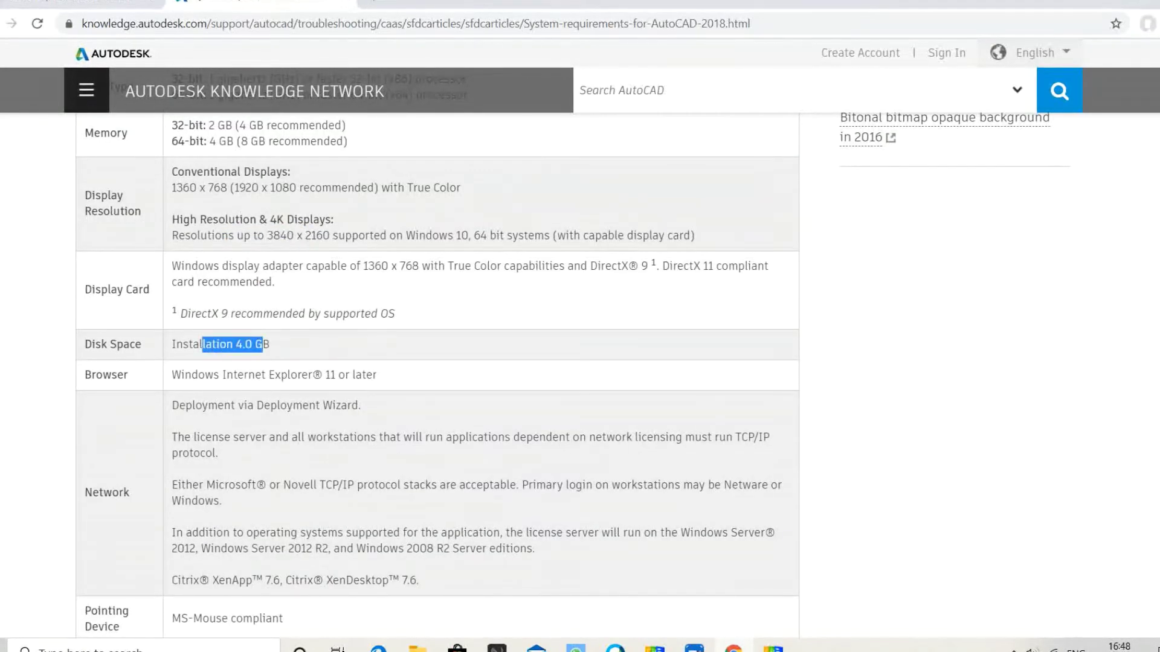
# - Scroll through the rest of the 2018 table and back up to highlight 'AutoCAD 2018' in the title
pyautogui.scroll(-2, 260, 350)
pyautogui.scroll(-2, 437, 352)
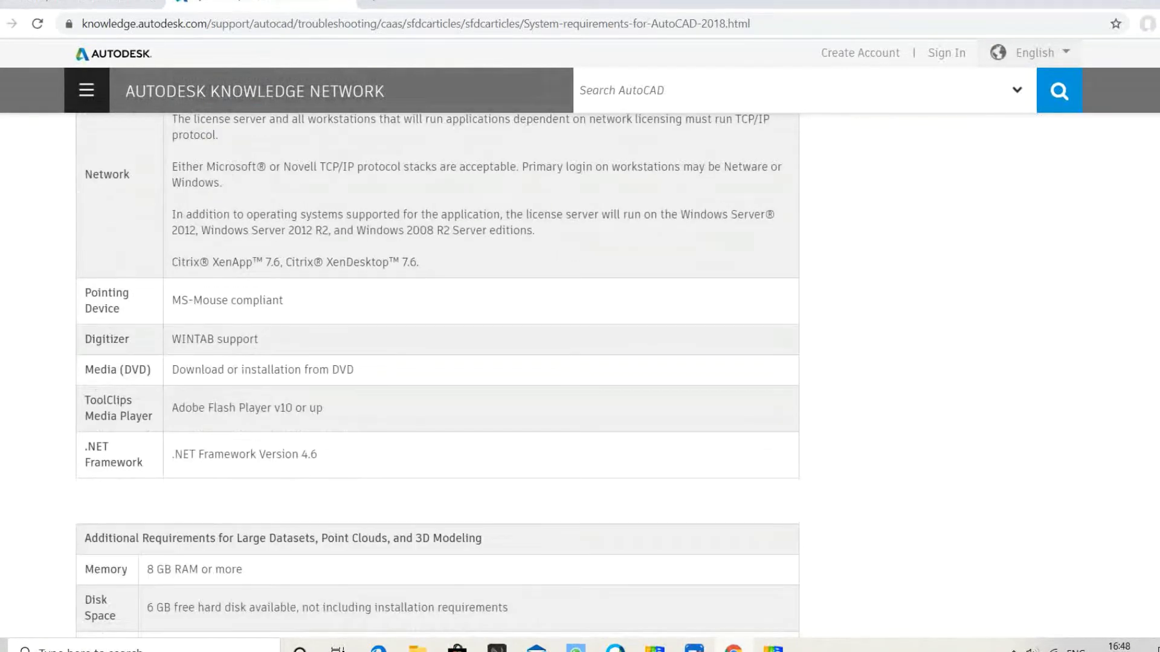
pyautogui.scroll(-6, 244, 373)
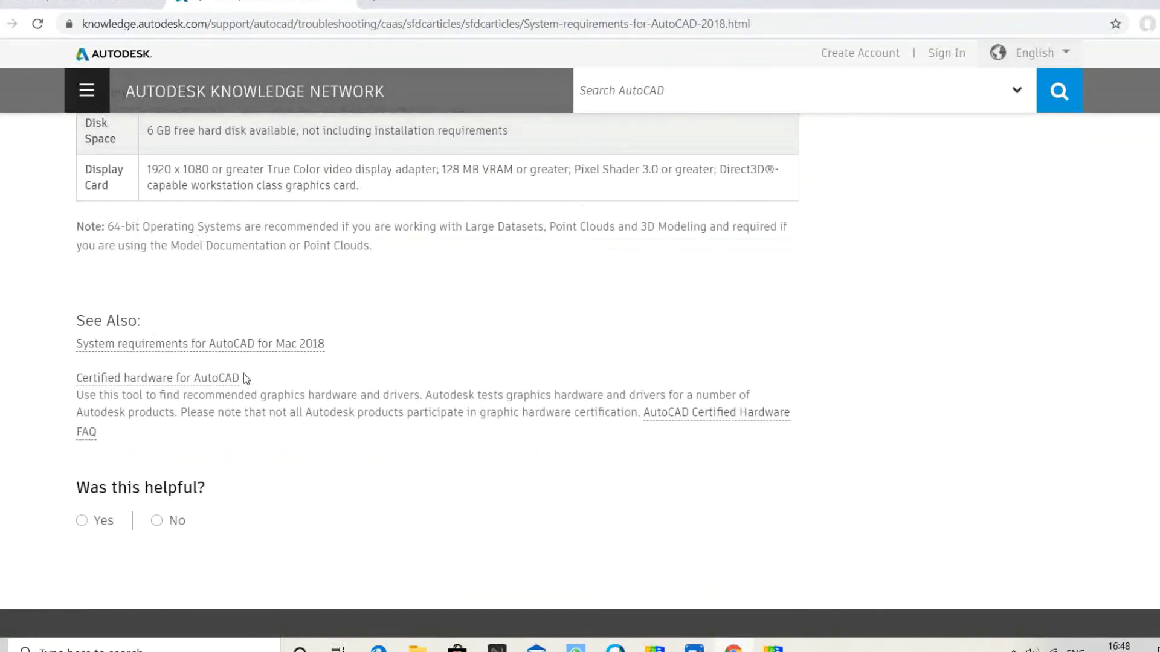
pyautogui.scroll(14, 244, 373)
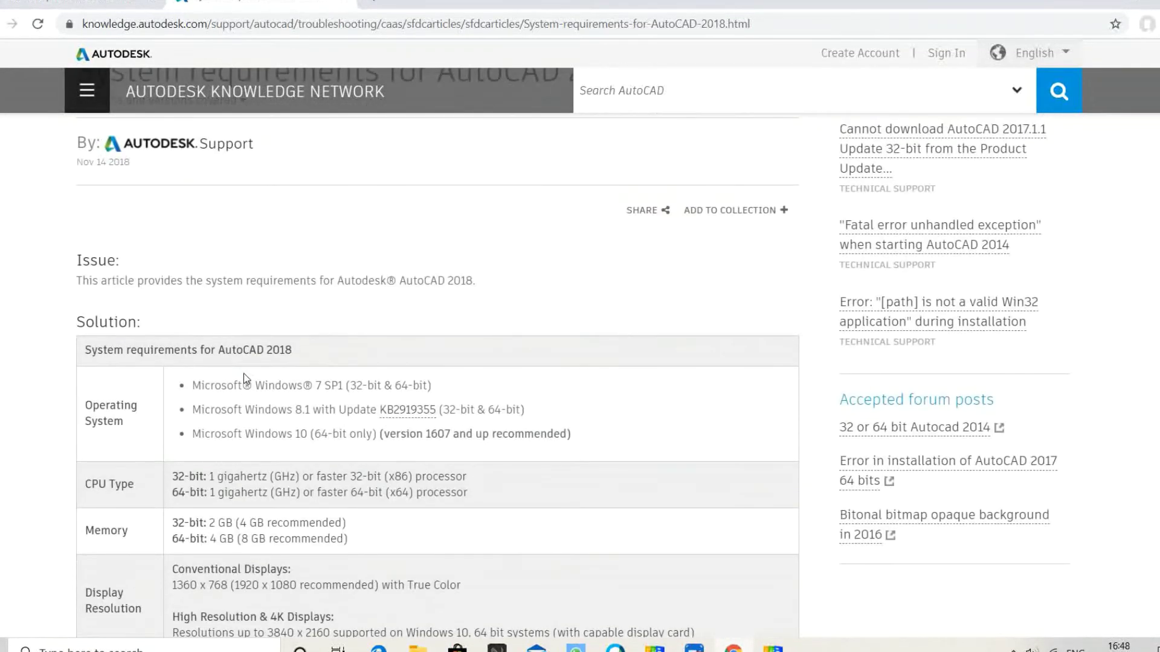
pyautogui.scroll(-6, 244, 374)
pyautogui.scroll(-6, 244, 373)
pyautogui.scroll(-5, 244, 373)
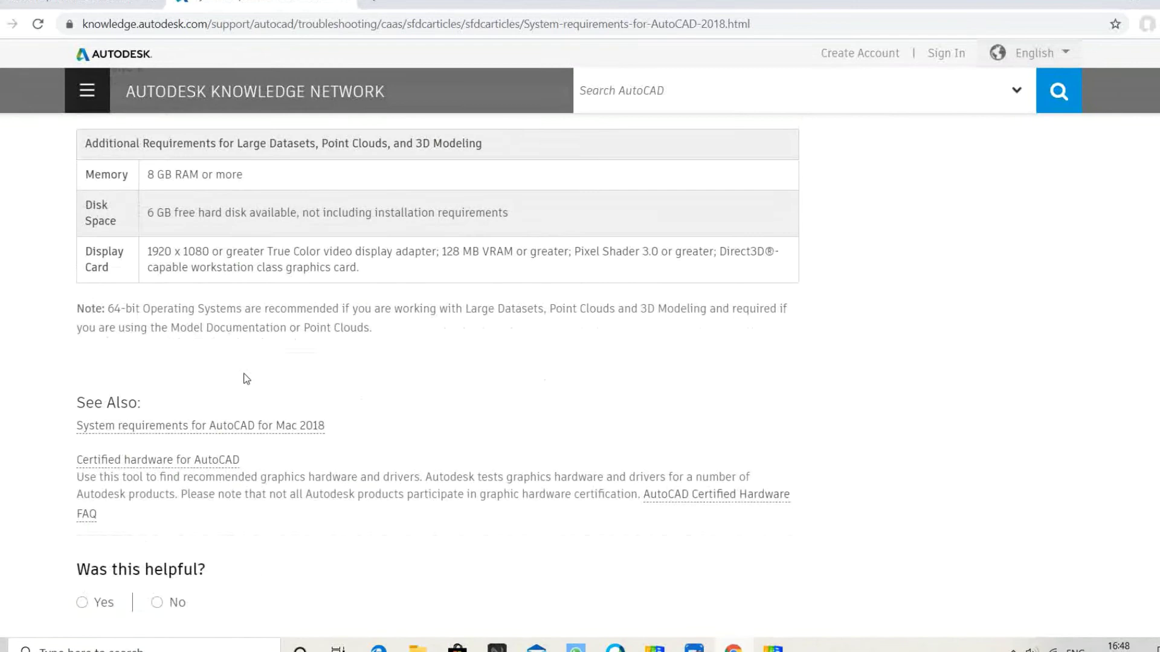
pyautogui.scroll(17, 244, 373)
pyautogui.scroll(2, 246, 378)
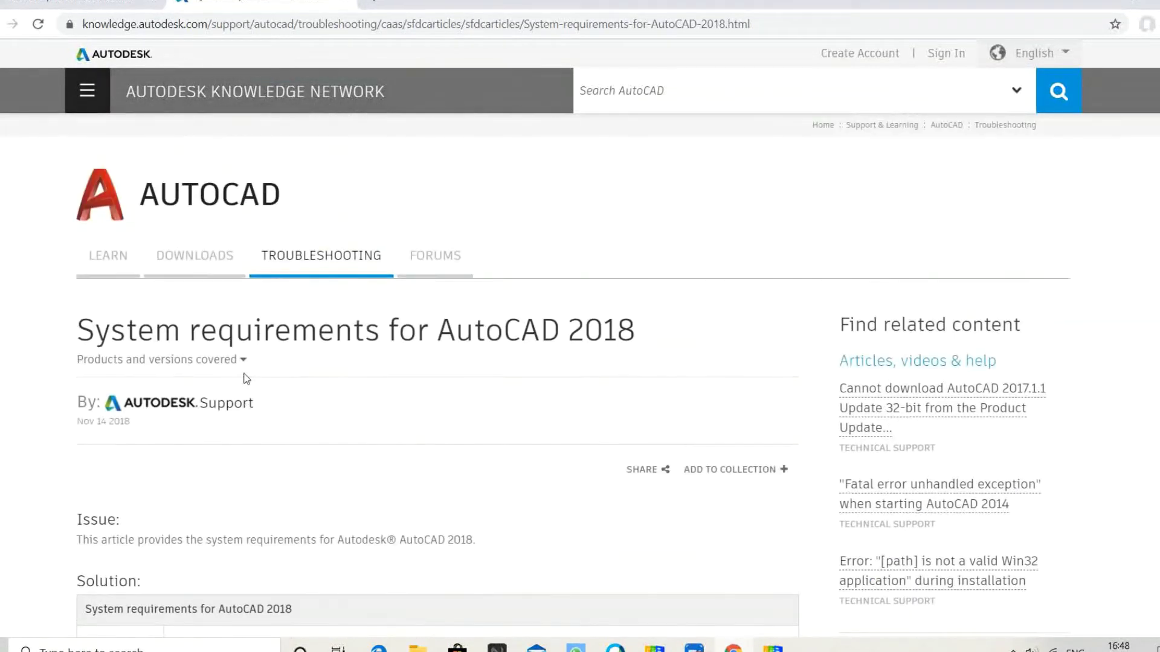
pyautogui.moveTo(436, 331); pyautogui.dragTo(668, 332)
pyautogui.click(668, 332)
pyautogui.moveTo(436, 331); pyautogui.dragTo(620, 331)
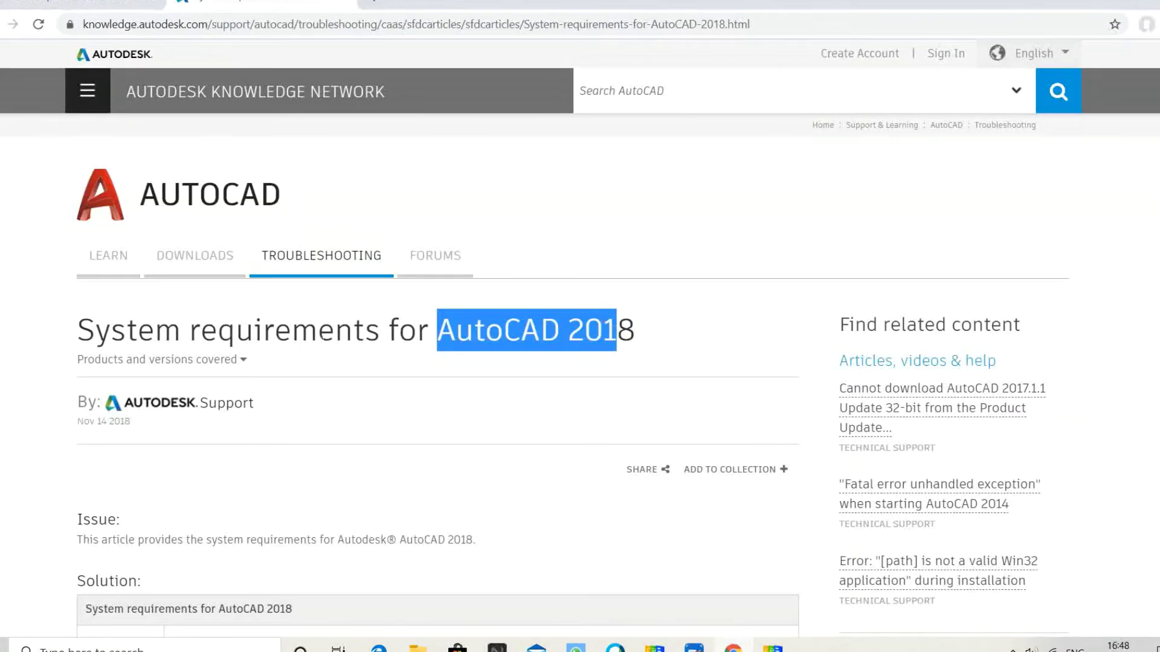
pyautogui.scroll(-5, 620, 331)
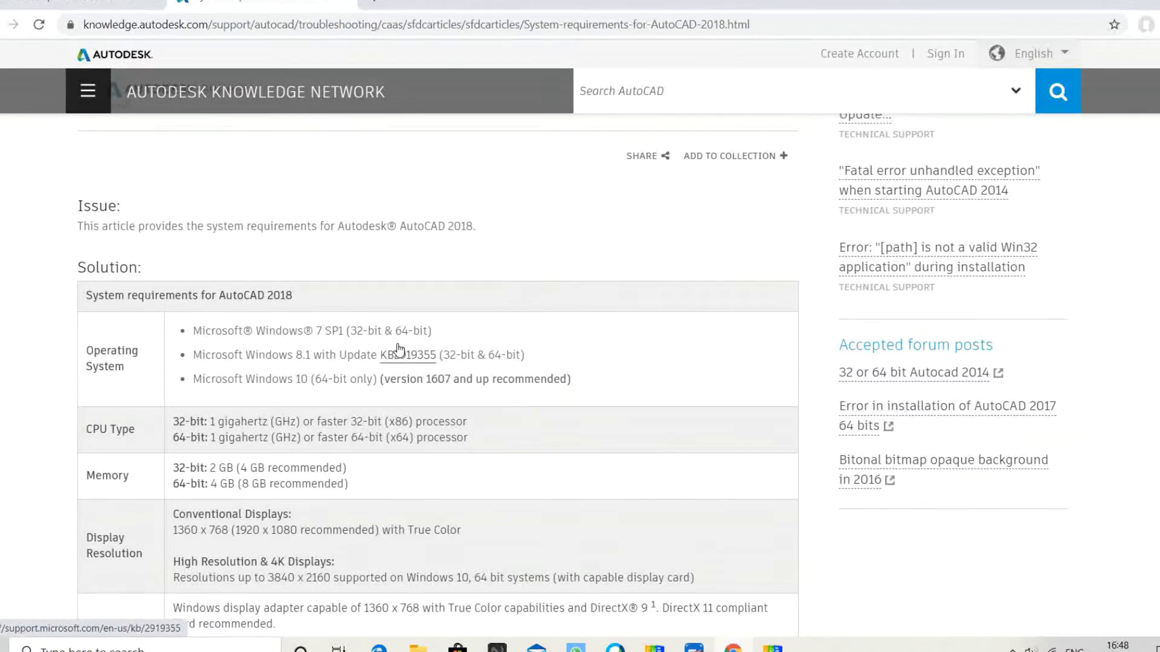
pyautogui.scroll(5, 398, 349)
# - Return to the Autodesk Education AutoCAD tab and open the account section's Get education benefits form
pyautogui.click(574, 368)
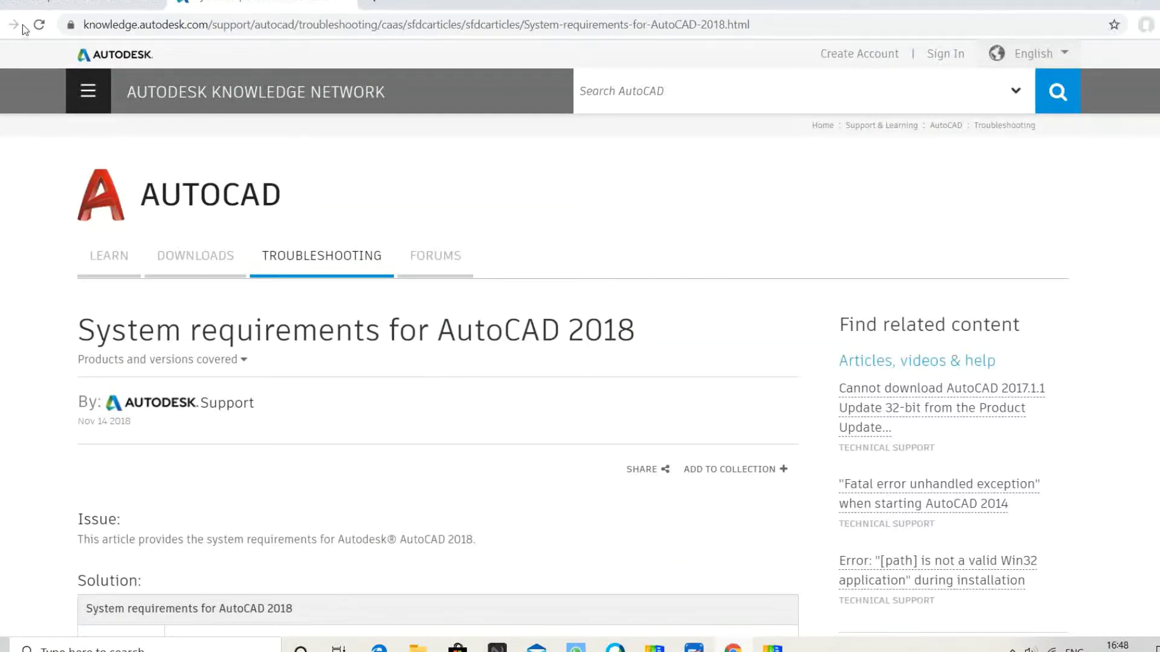
pyautogui.click(51, 2)
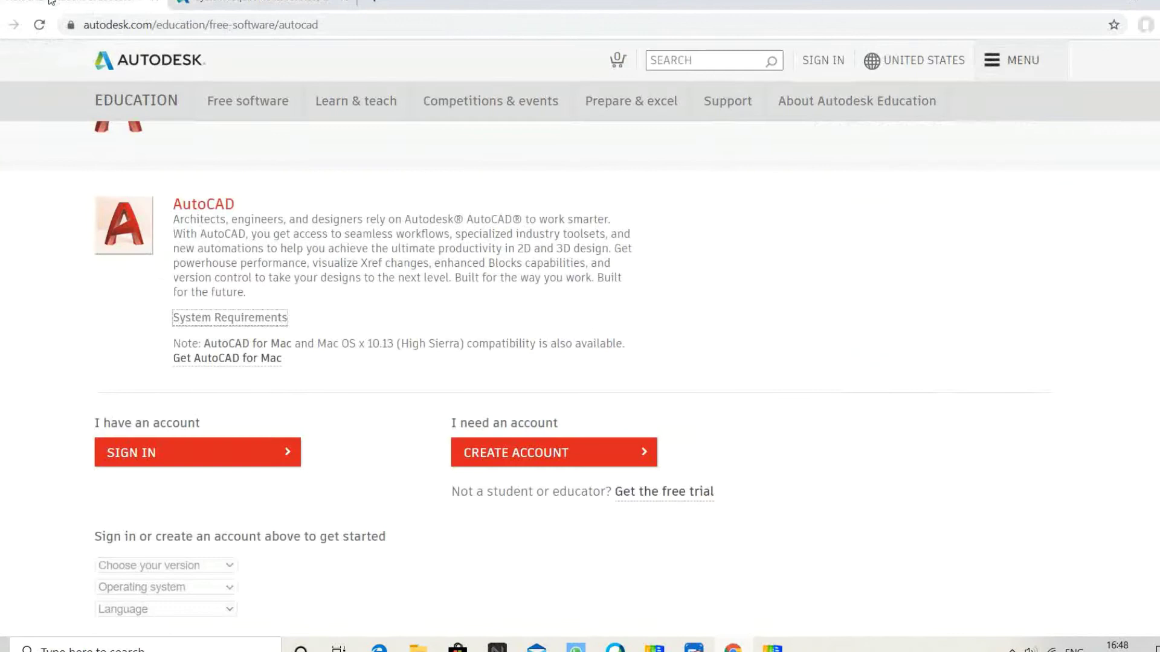
pyautogui.scroll(-1, 144, 323)
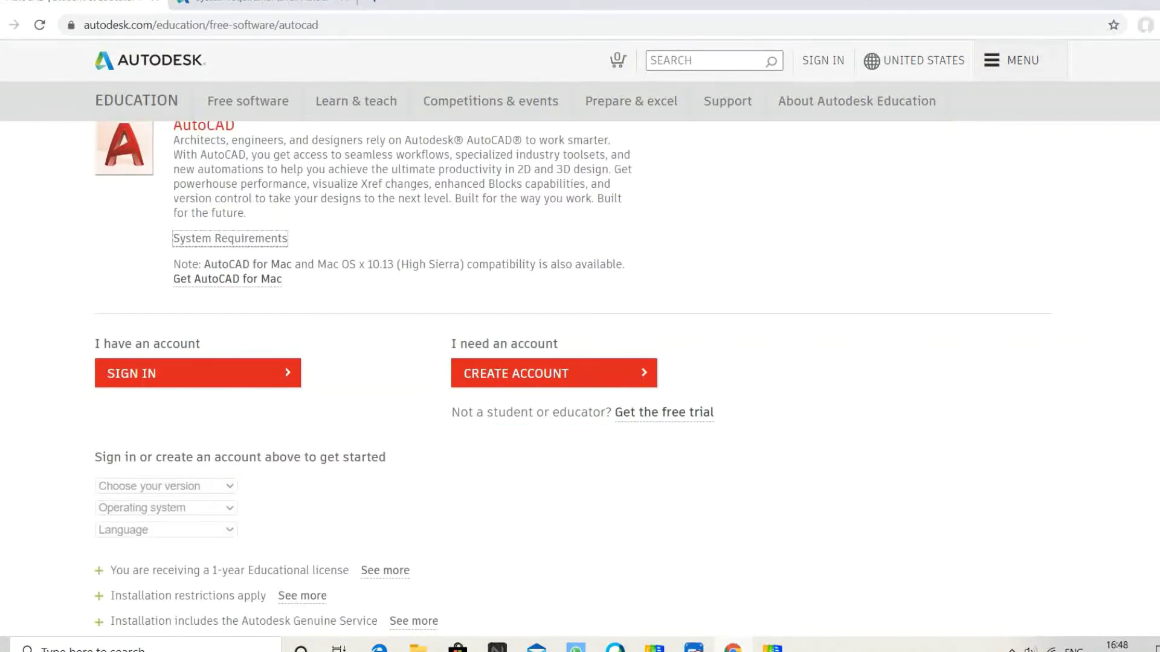
pyautogui.scroll(-1, 100, 378)
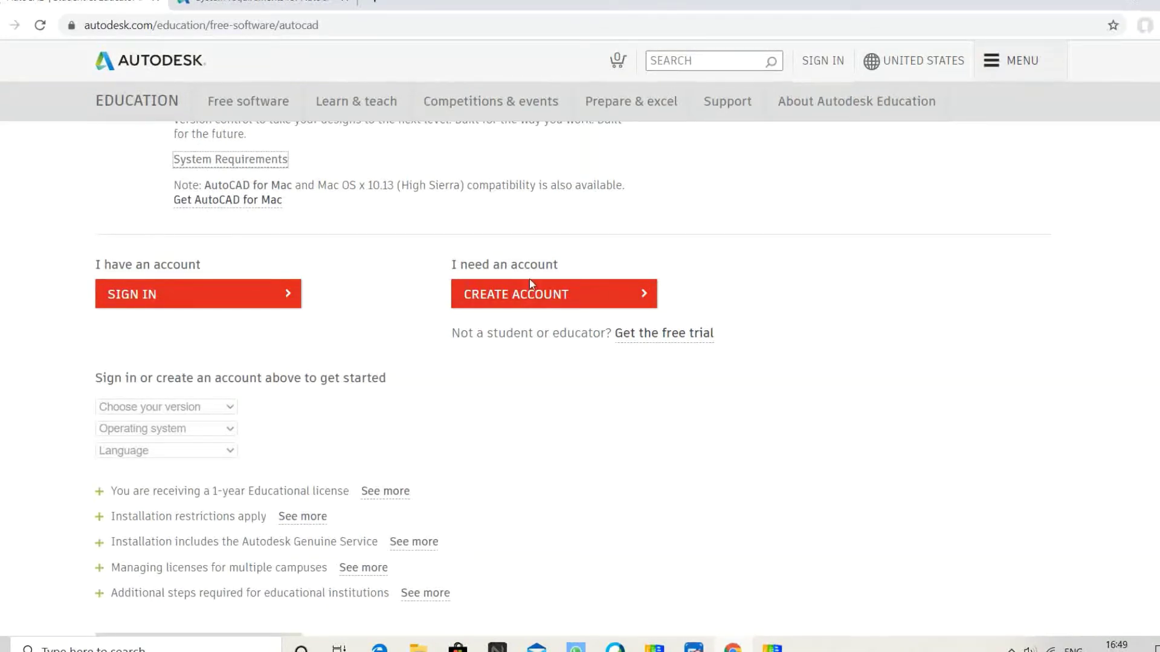
pyautogui.click(523, 305)
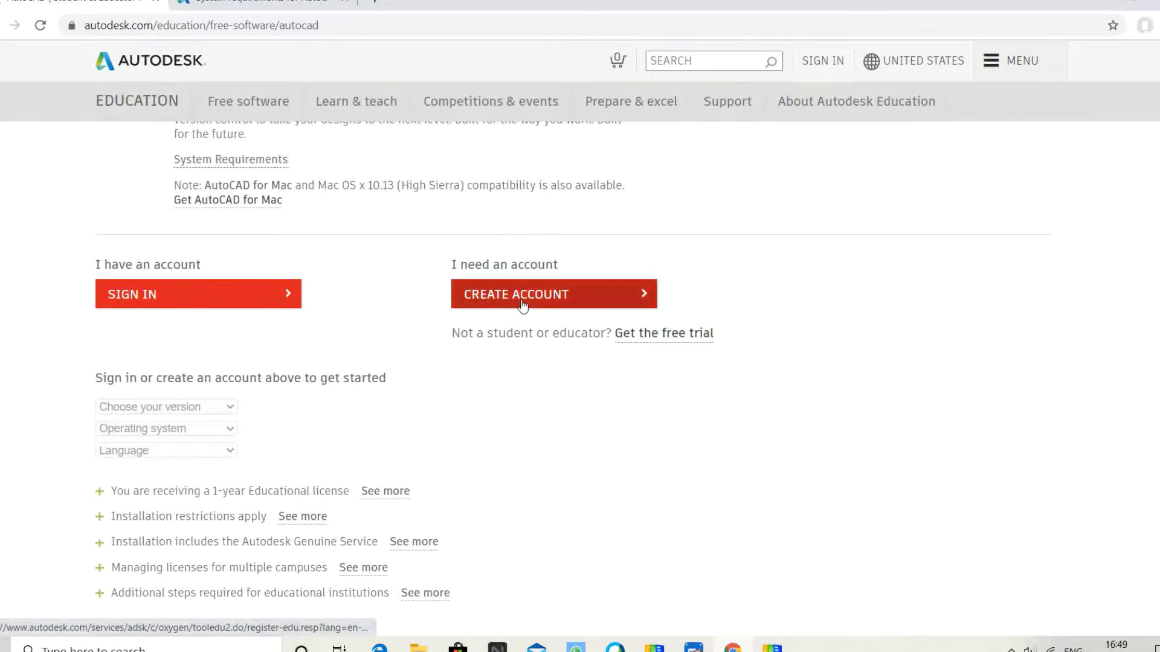
# - Choose India as country, Educator as role and University/Post-Secondary as institution type, then submit
pyautogui.click(523, 305)
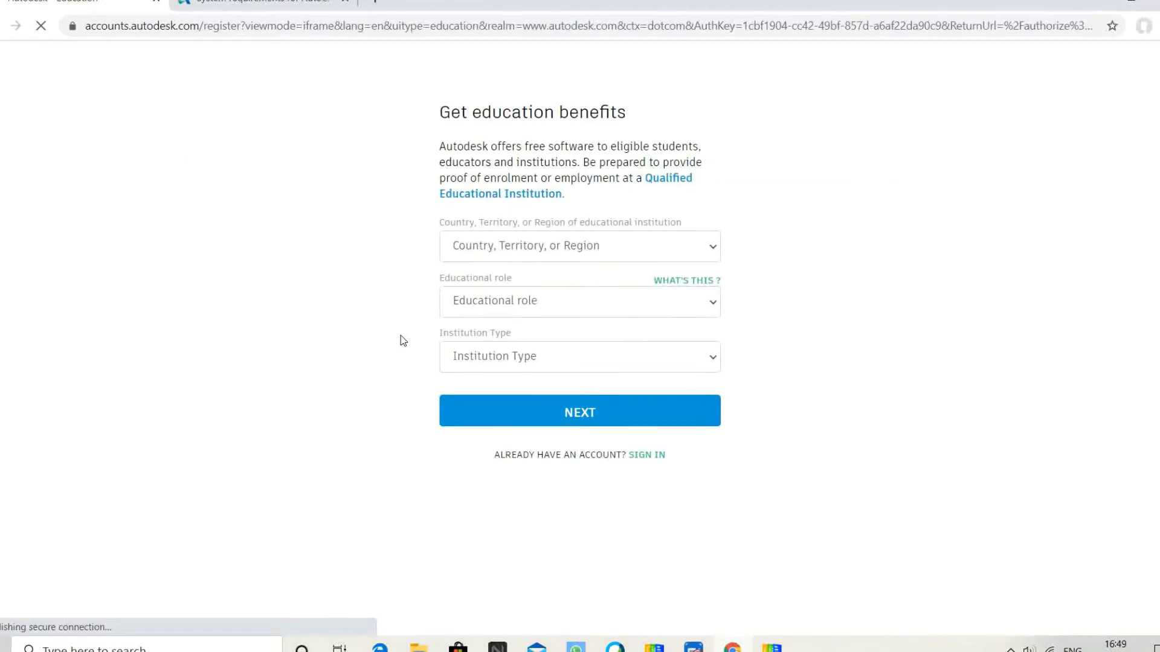
pyautogui.click(536, 249)
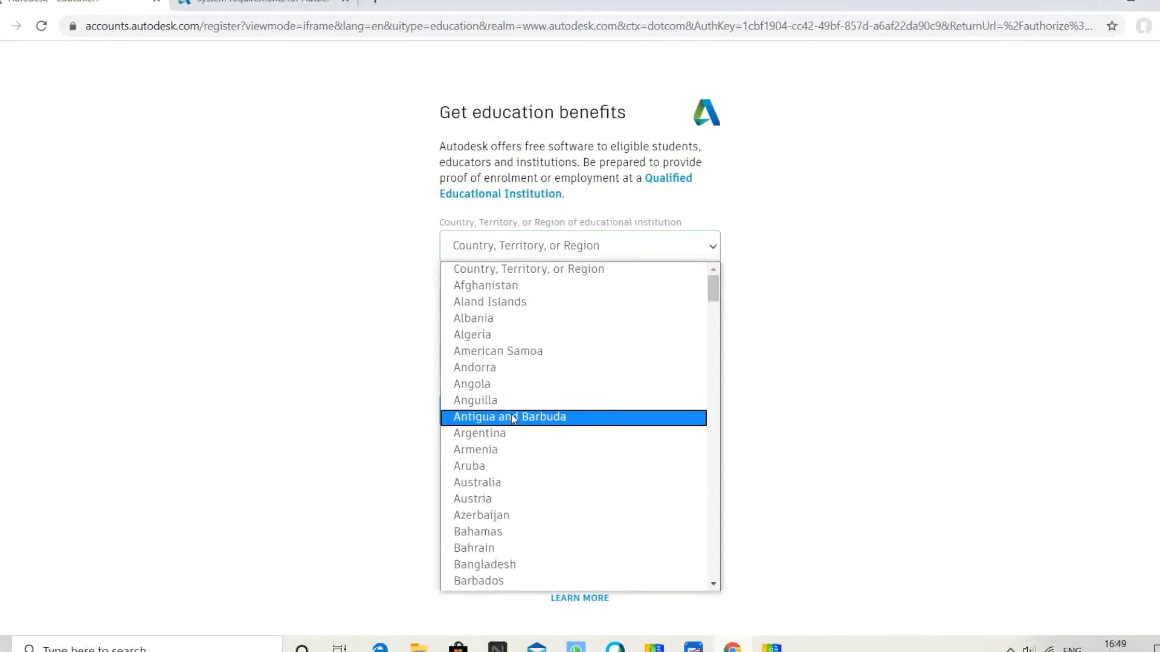
pyautogui.press('i')
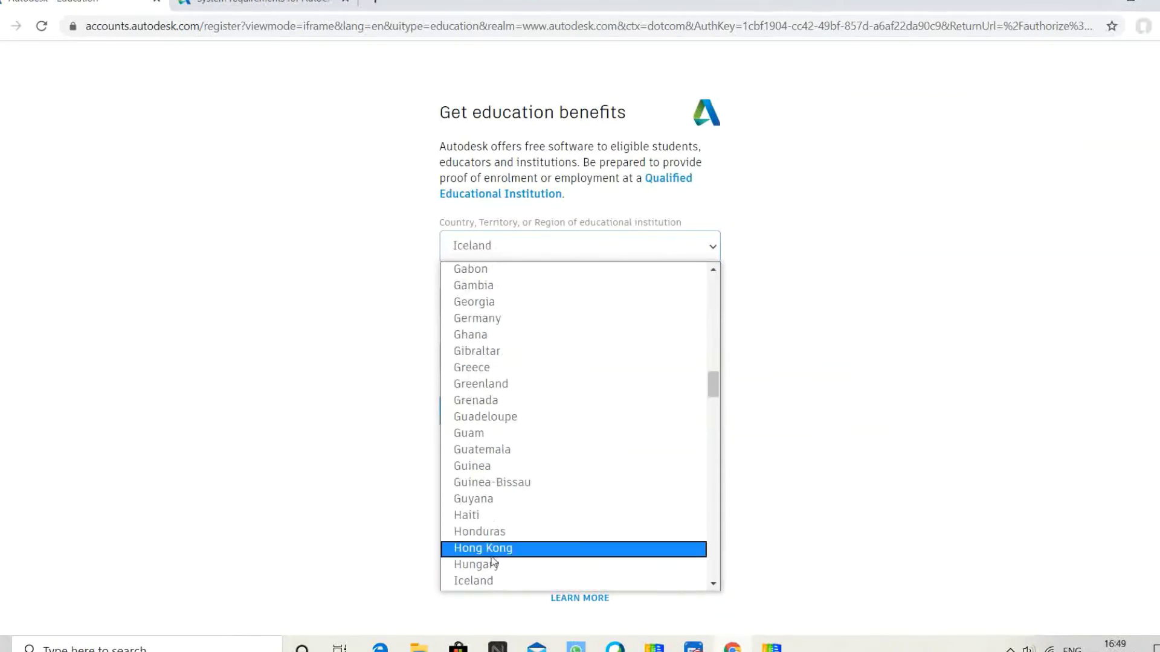
pyautogui.press('i')
pyautogui.click(485, 578)
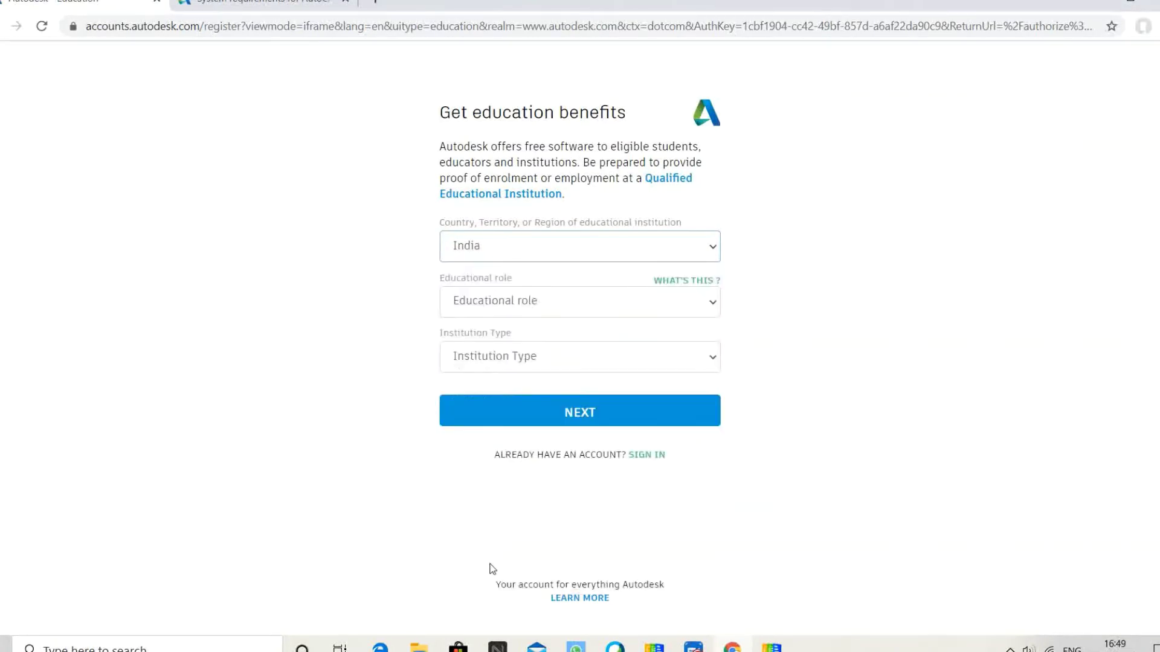
pyautogui.click(545, 303)
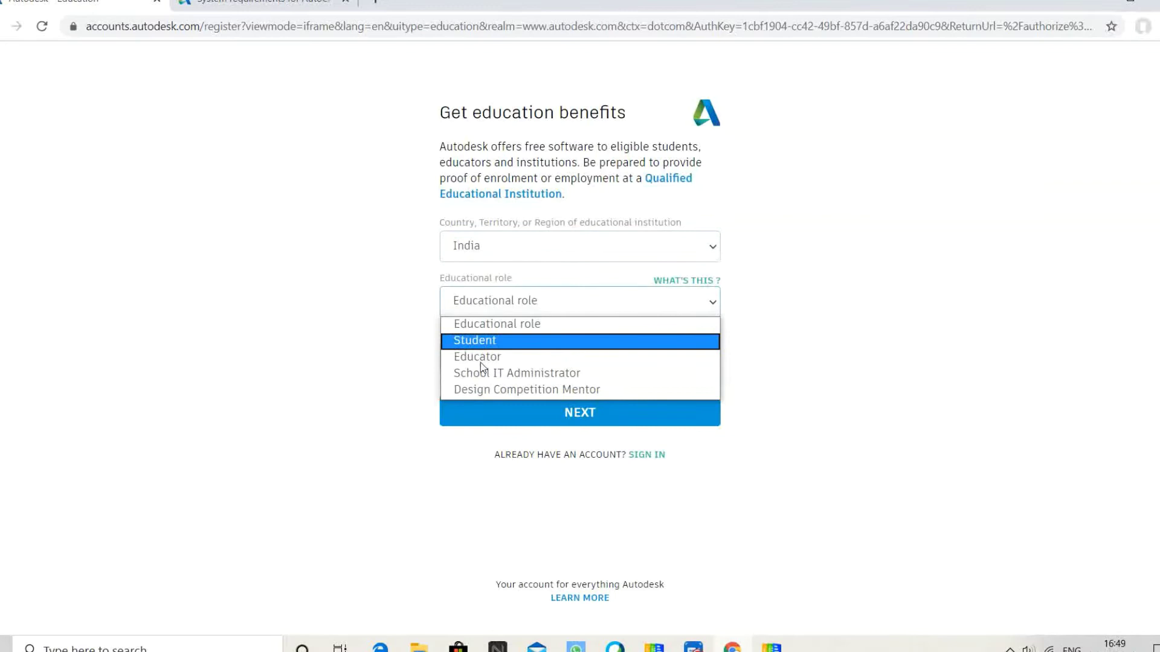
pyautogui.click(506, 340)
pyautogui.click(519, 301)
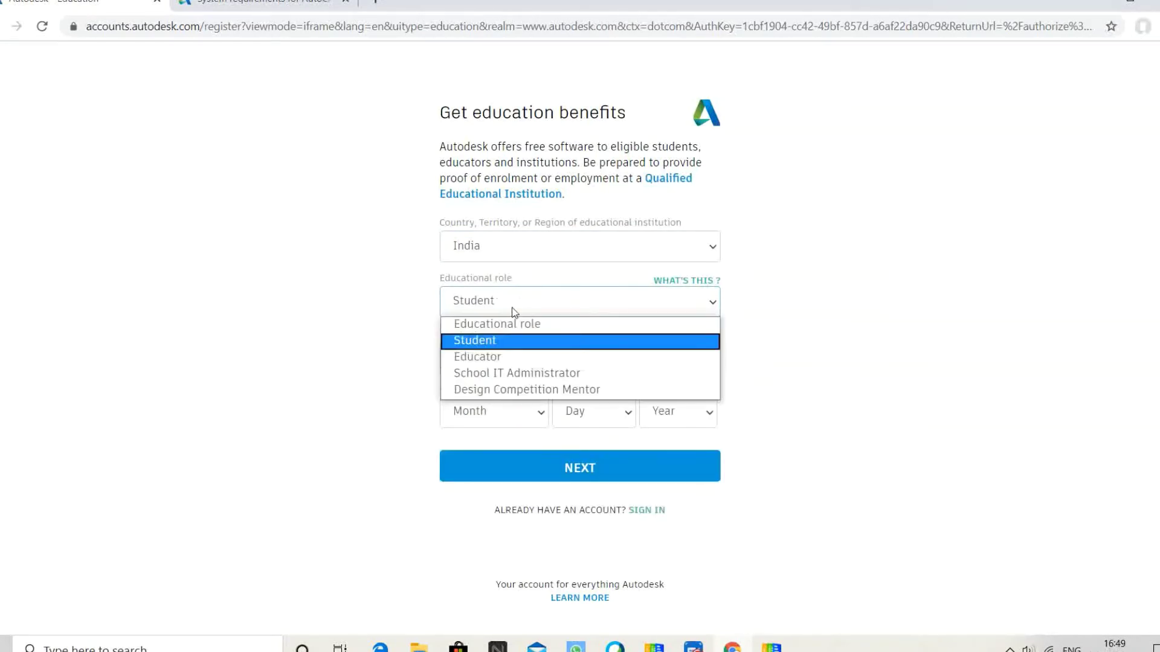
pyautogui.click(510, 357)
pyautogui.click(537, 355)
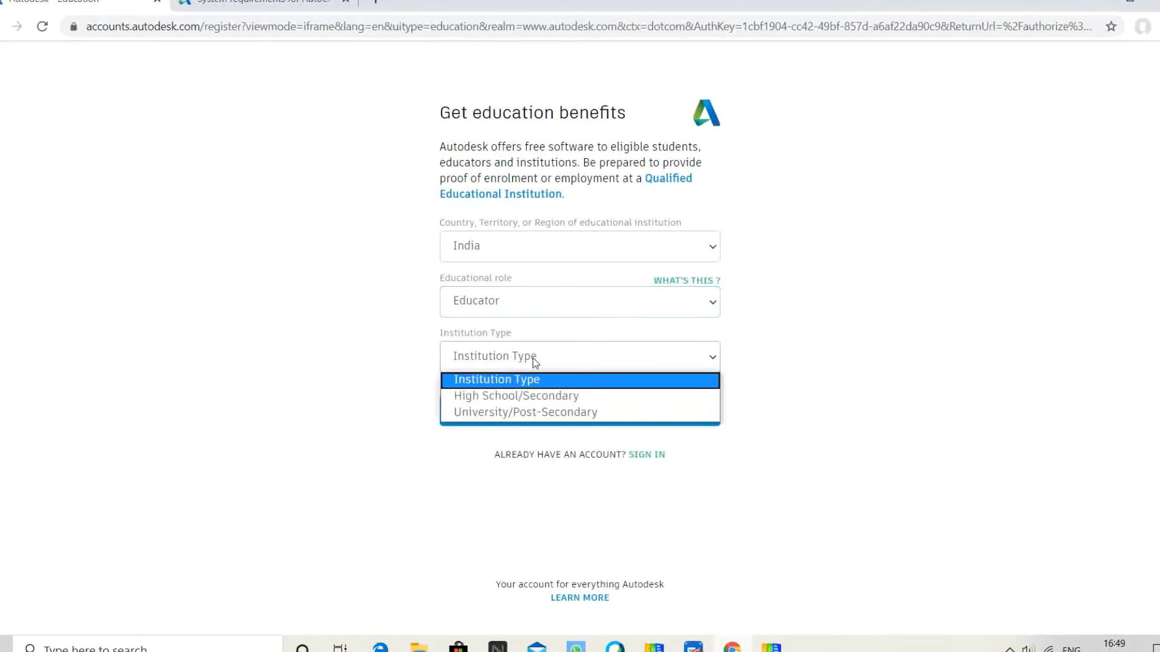
pyautogui.click(518, 415)
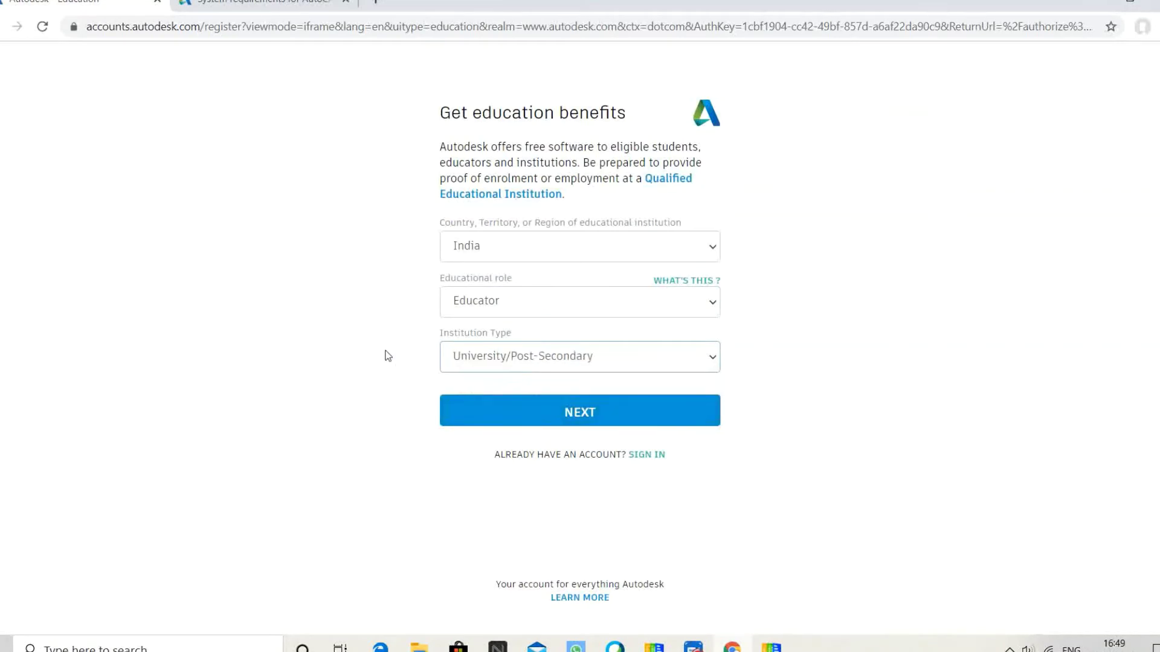
pyautogui.click(607, 413)
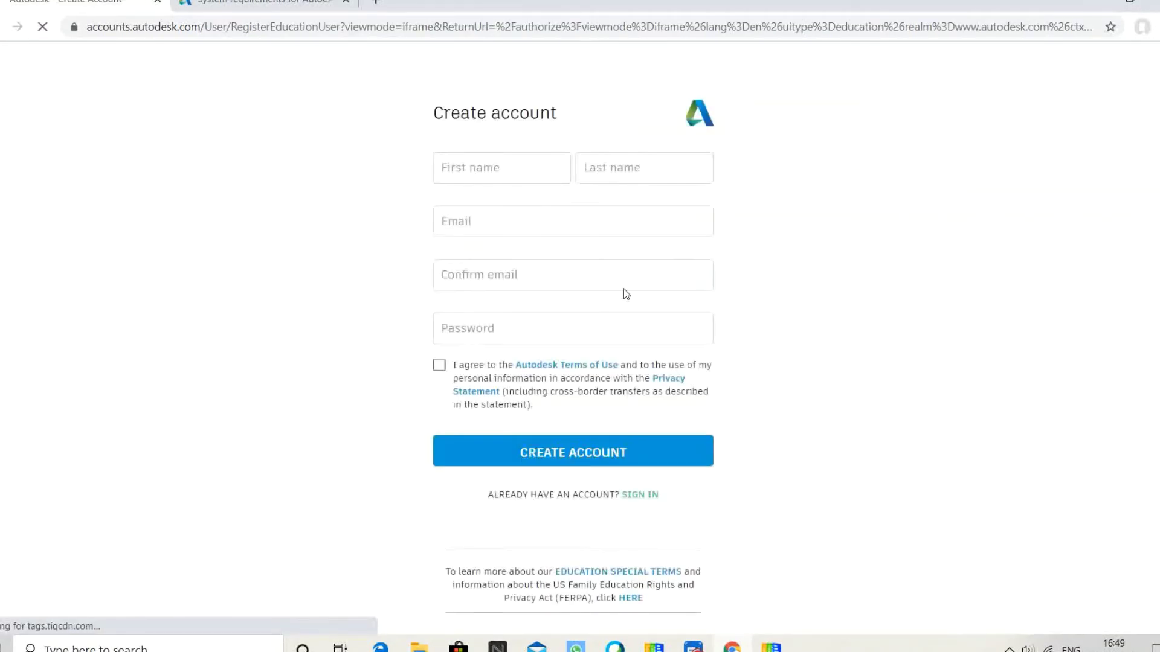
# - Step through the first name, last name and e-mail fields of the Create account form without filling them
pyautogui.click(501, 168)
pyautogui.click(644, 168)
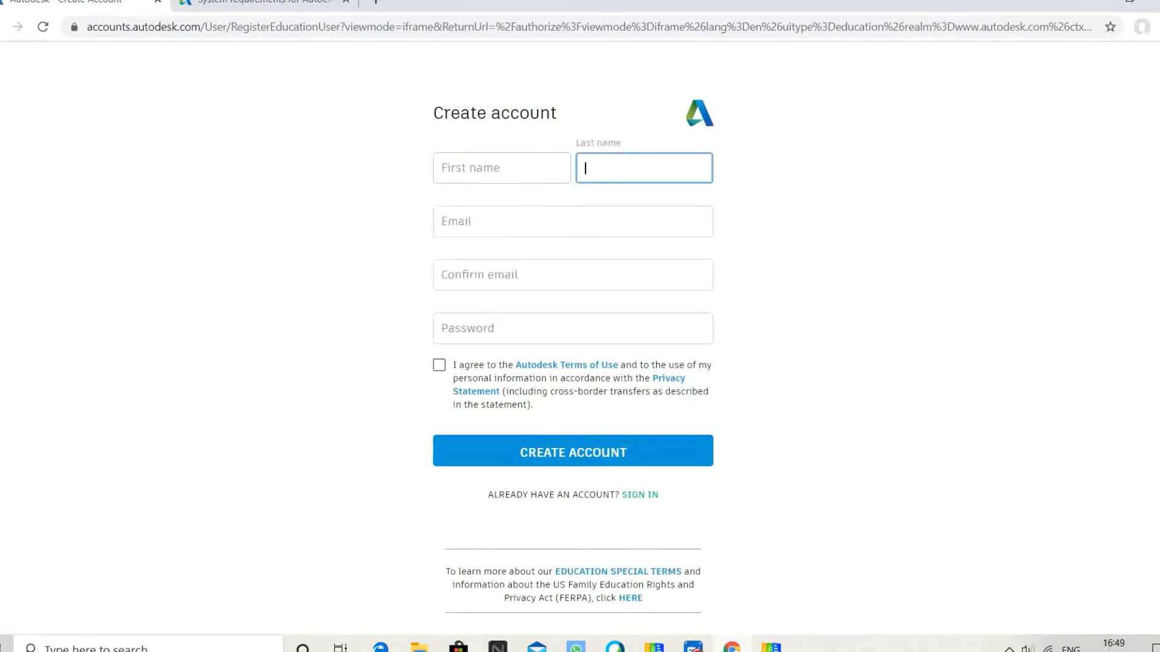
pyautogui.click(573, 221)
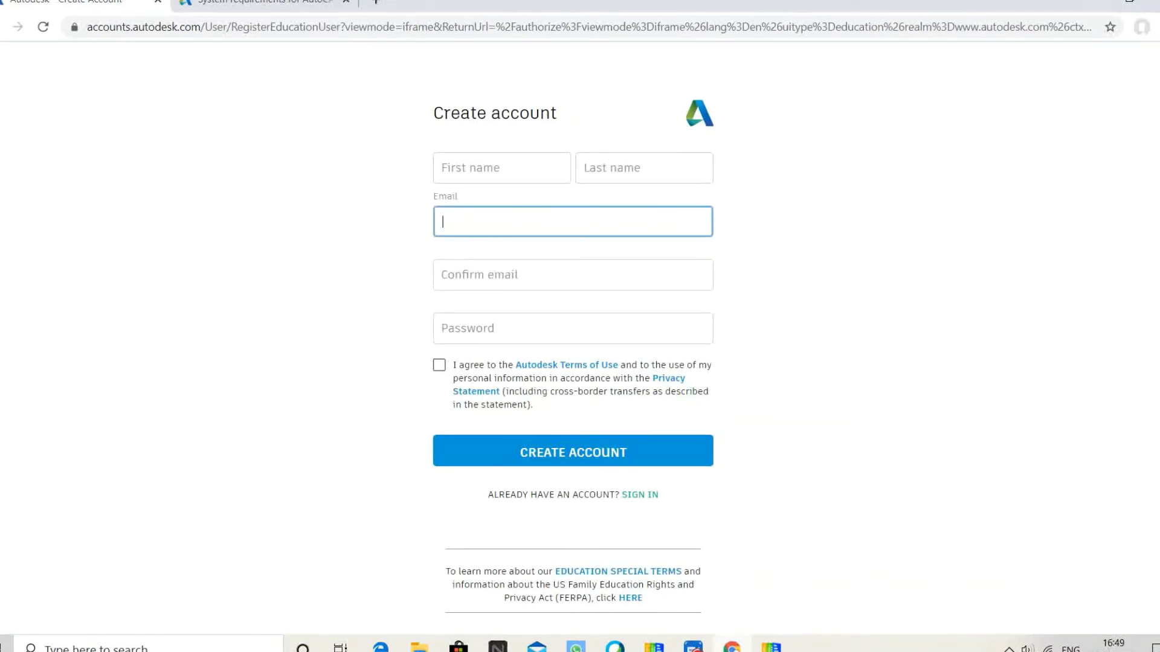
pyautogui.press('Tab')
pyautogui.press('Tab')
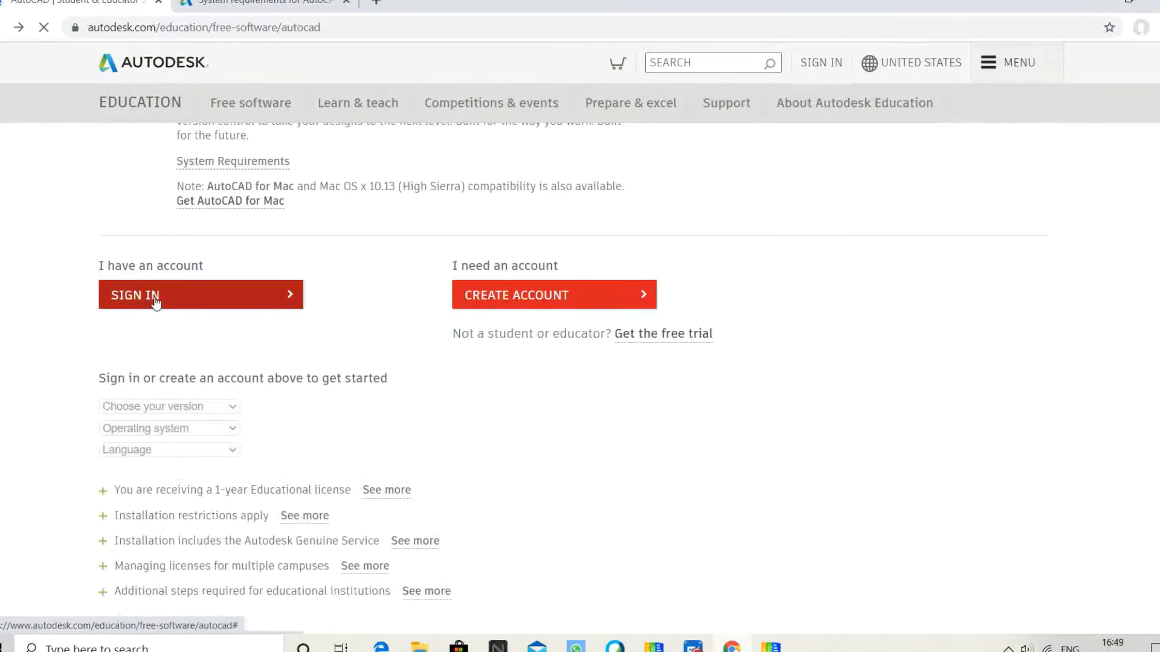
pyautogui.click(148, 376)
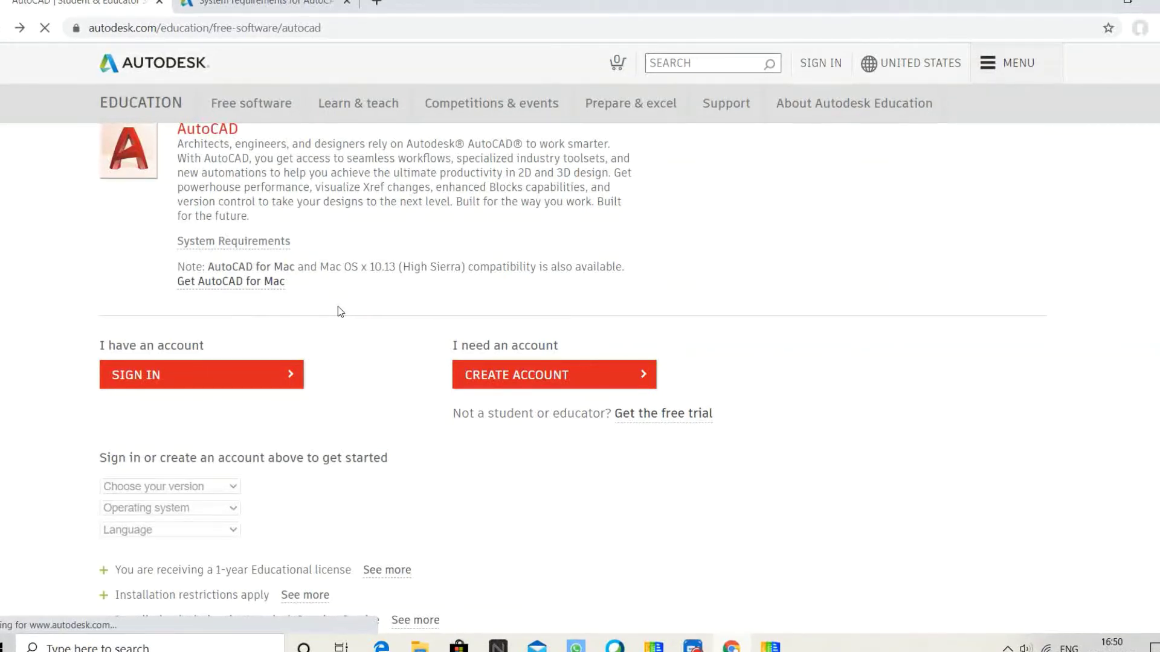
pyautogui.scroll(-1, 338, 307)
pyautogui.scroll(2, 338, 310)
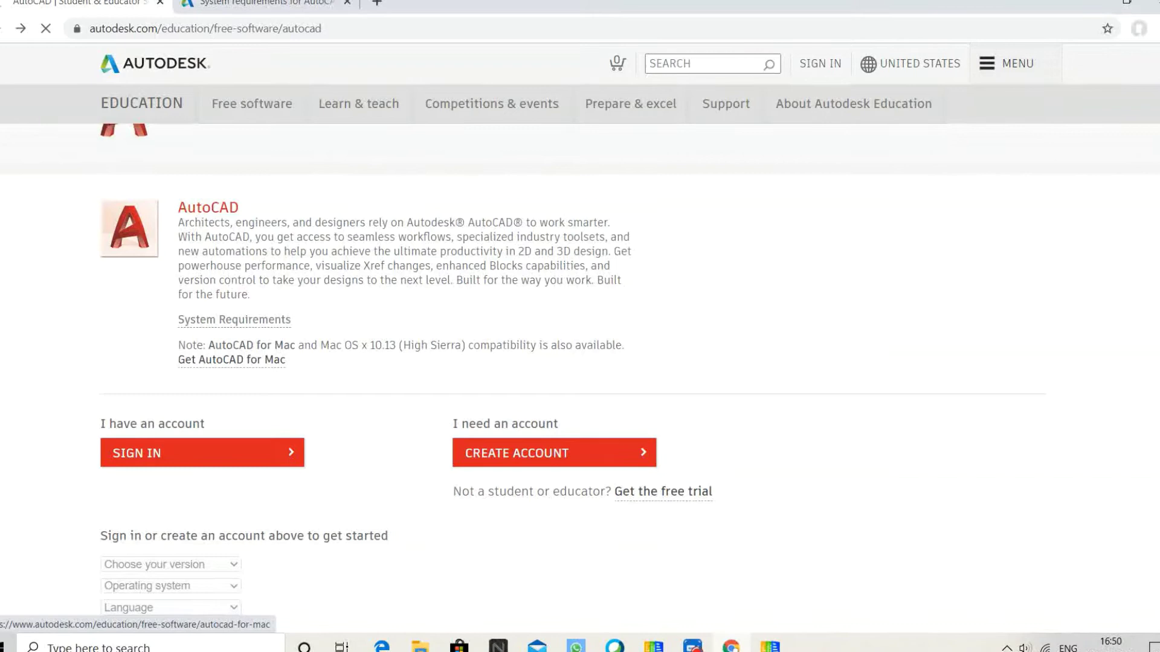
pyautogui.click(198, 464)
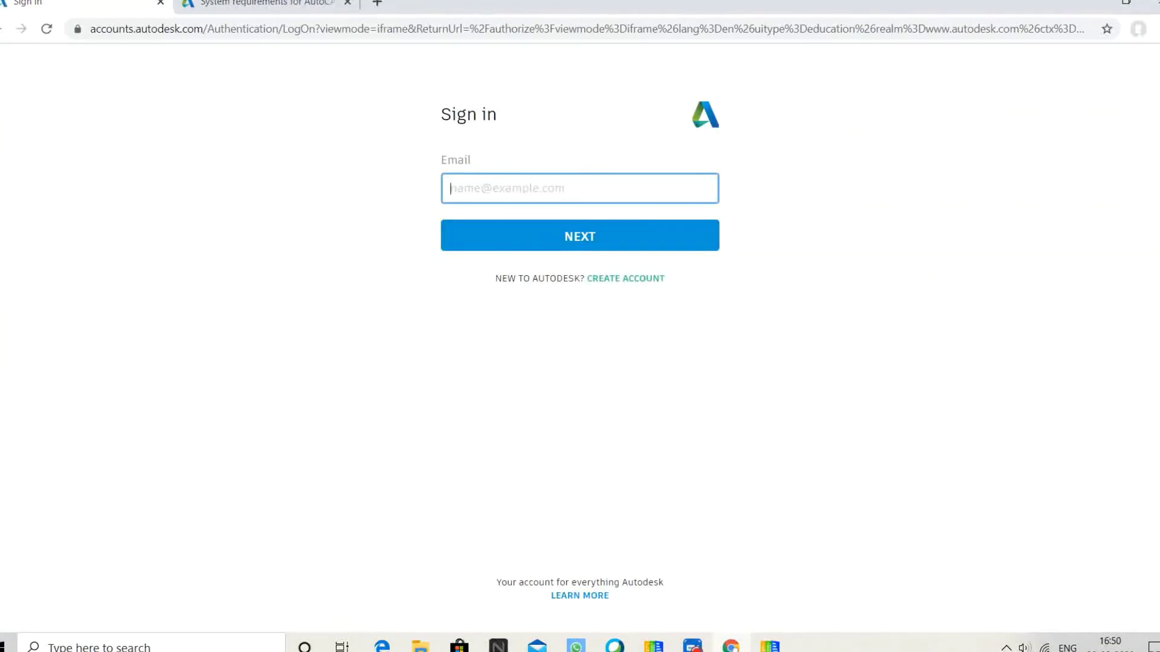
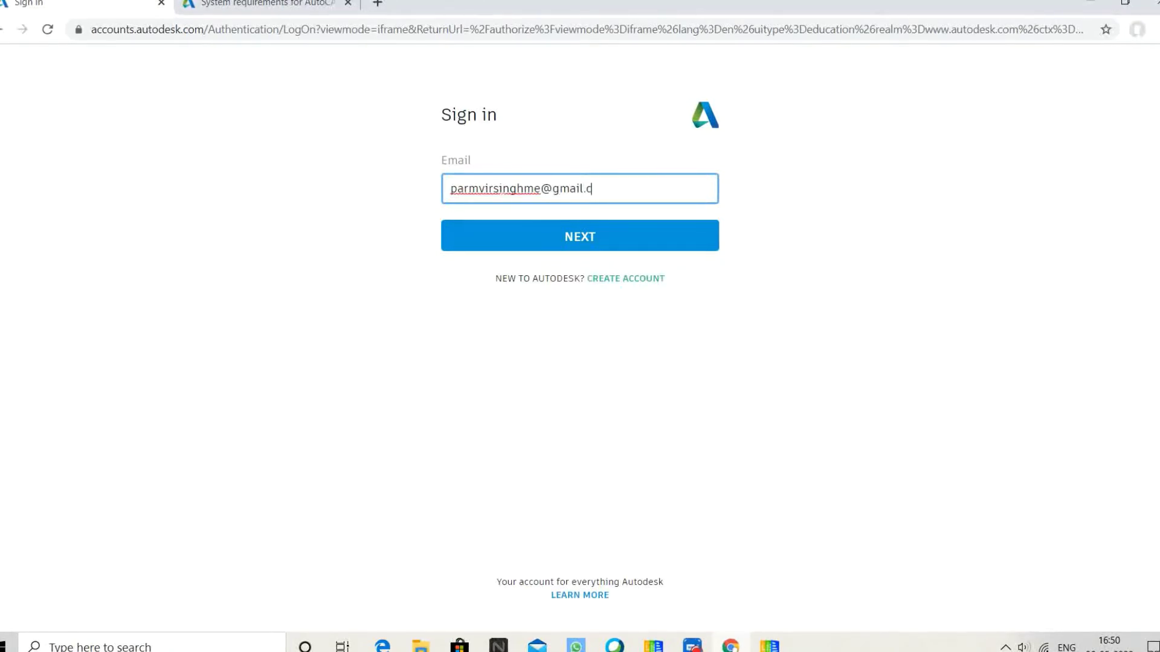
# - Sign in to Autodesk with the student's Gmail address and the account password
pyautogui.press('Return')
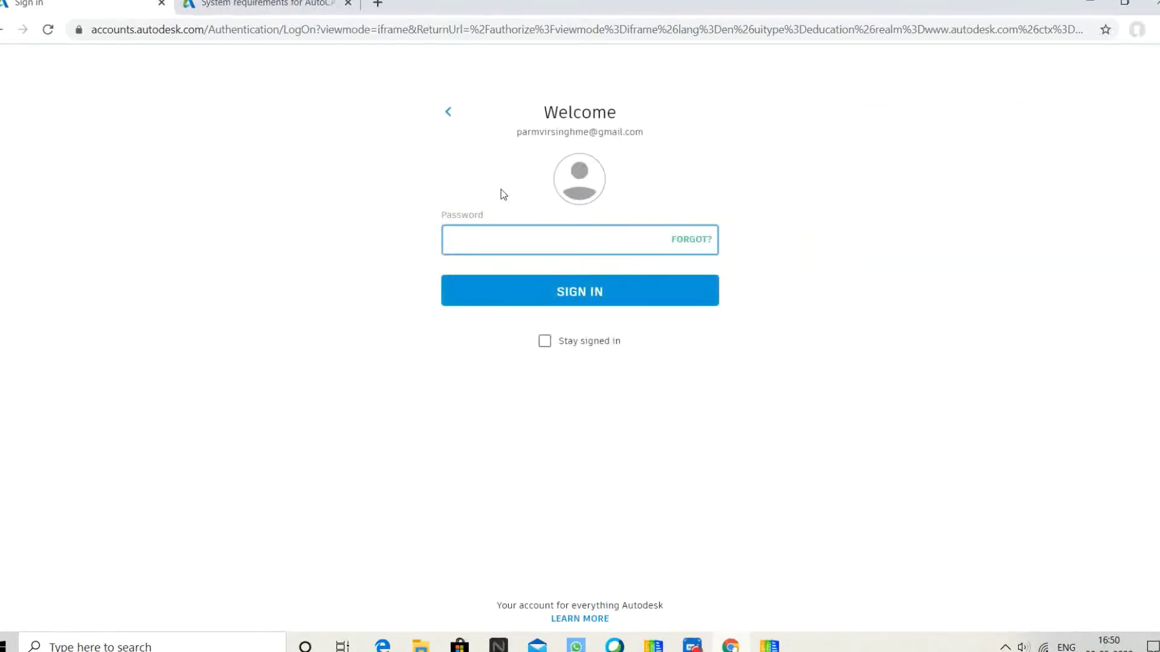
pyautogui.write('•••••')
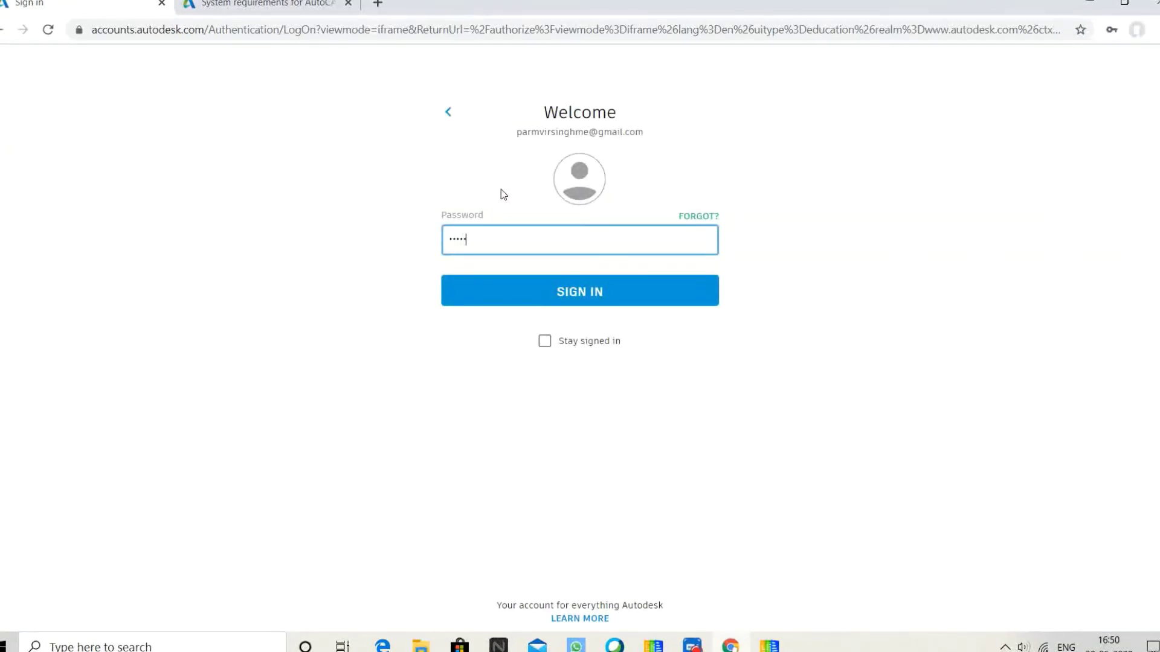
pyautogui.write('•••••••••')
pyautogui.press('Return')
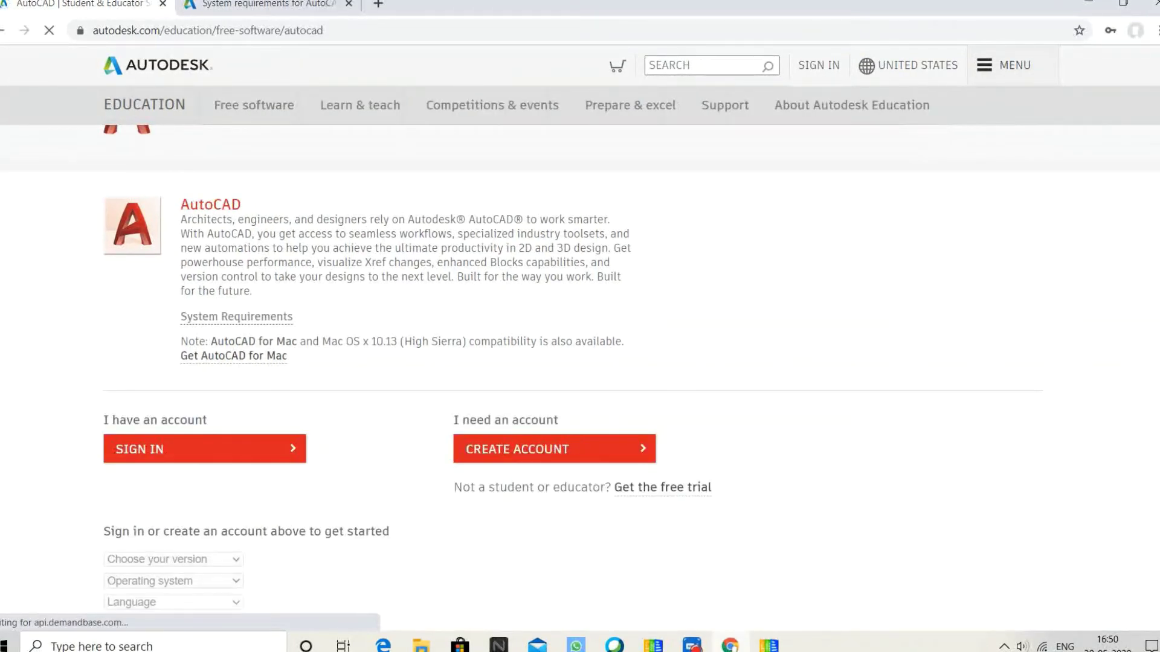
# - Scroll down the education page and highlight the welcome-back line confirming the sign-in
pyautogui.scroll(-1, 354, 354)
pyautogui.scroll(-1, 354, 355)
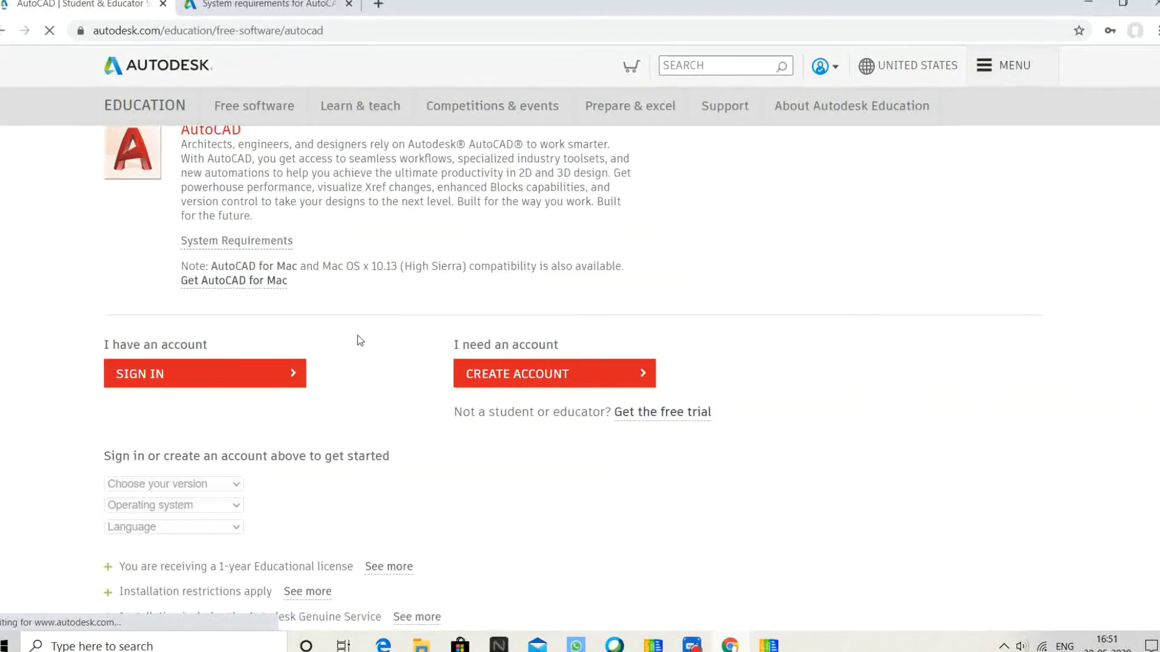
pyautogui.scroll(-2, 573, 375)
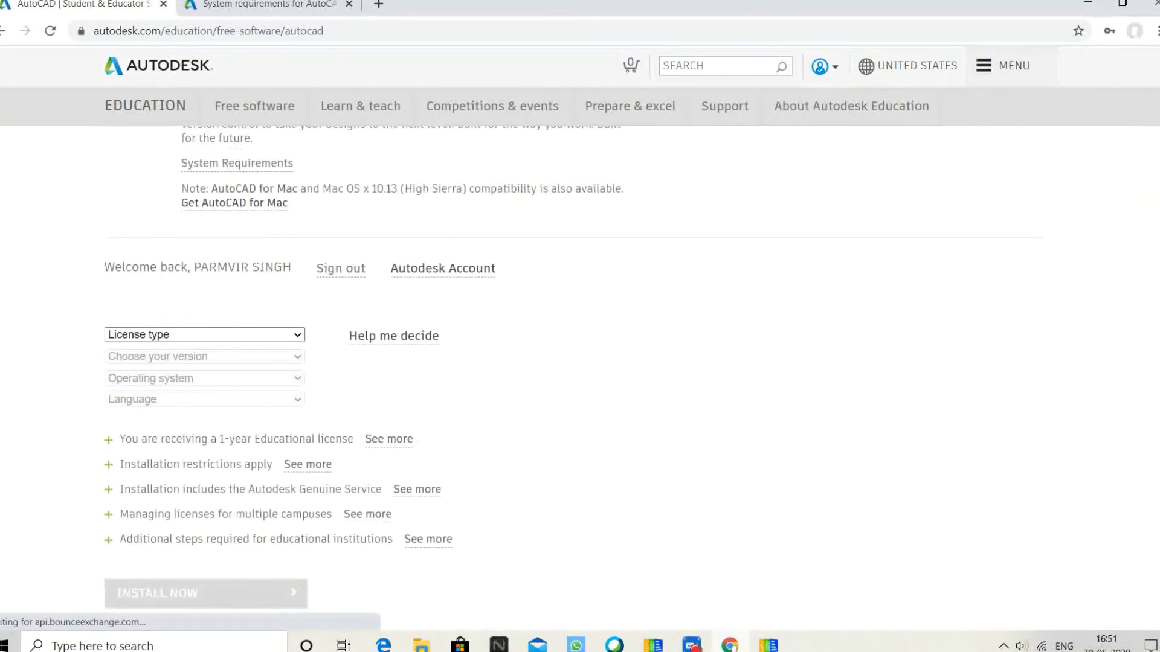
pyautogui.tripleClick(194, 284)
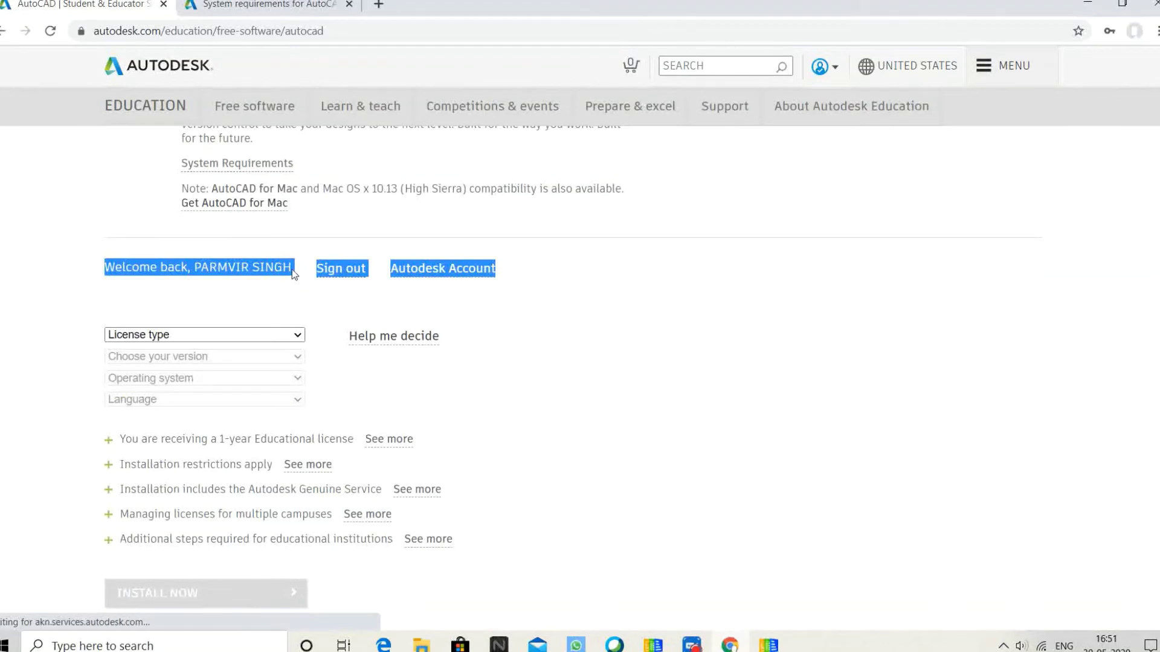
pyautogui.click(599, 308)
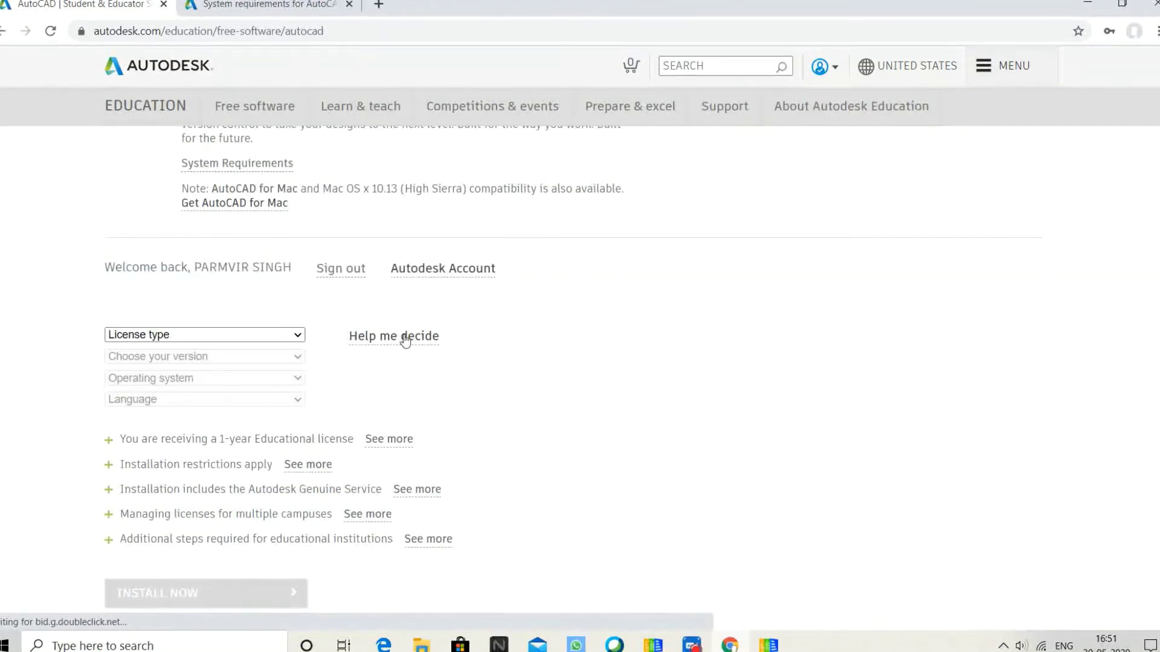
# - Choose Personal or individual use, AutoCAD 2018, Windows 64-bit and English in the download dropdowns
pyautogui.click(238, 338)
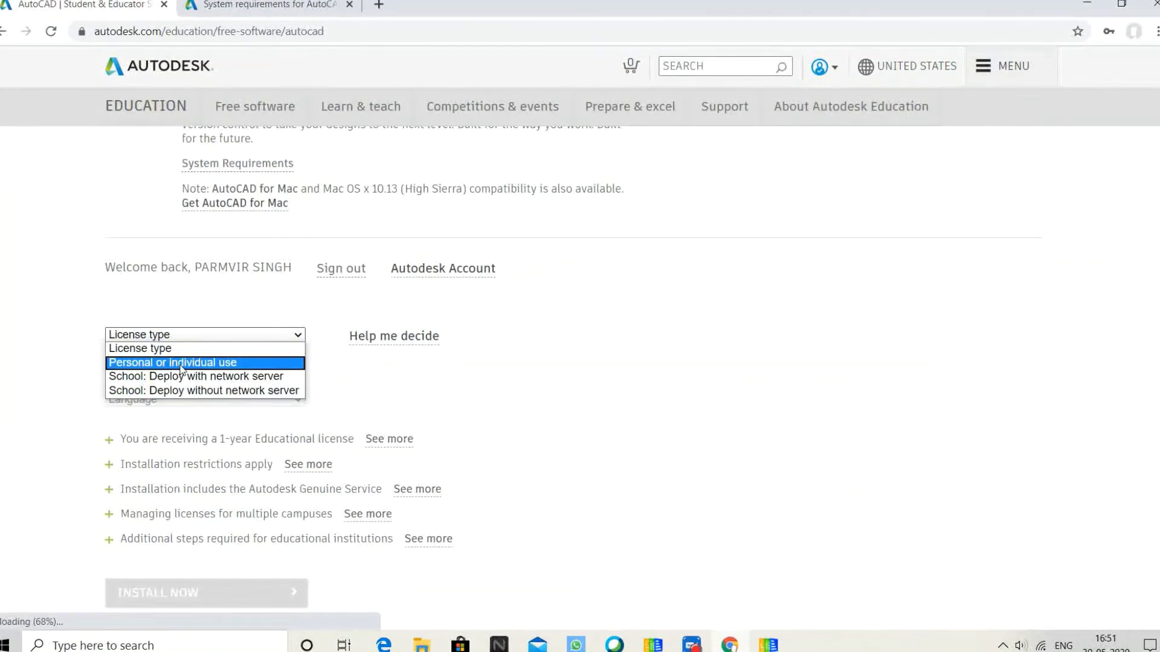
pyautogui.click(180, 365)
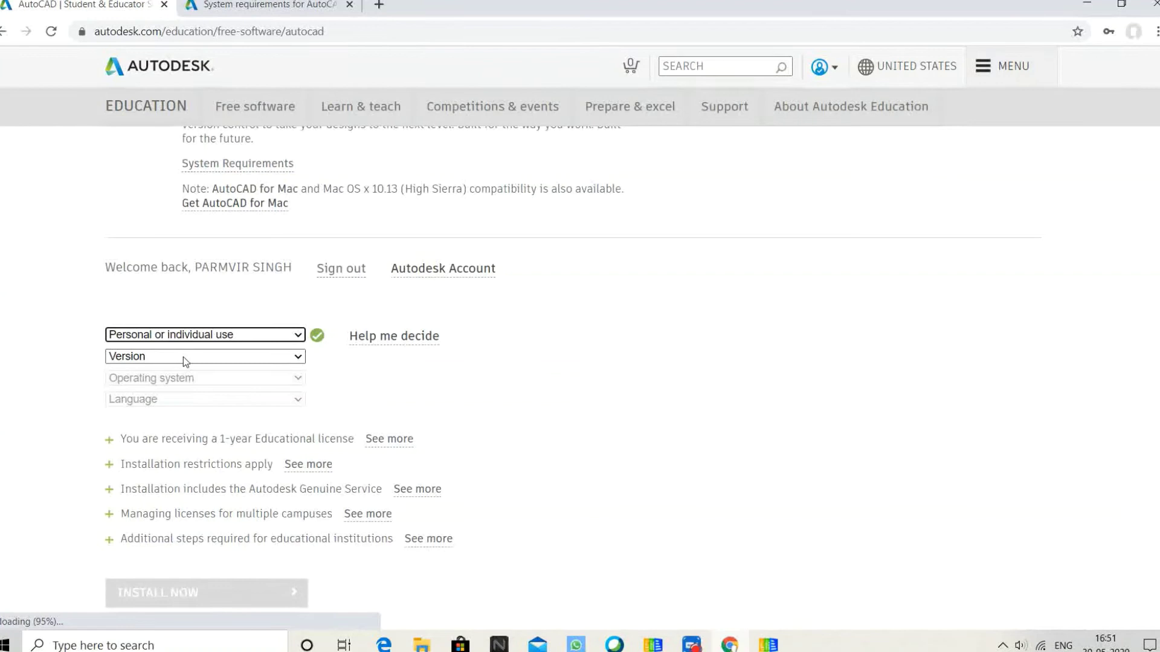
pyautogui.click(184, 356)
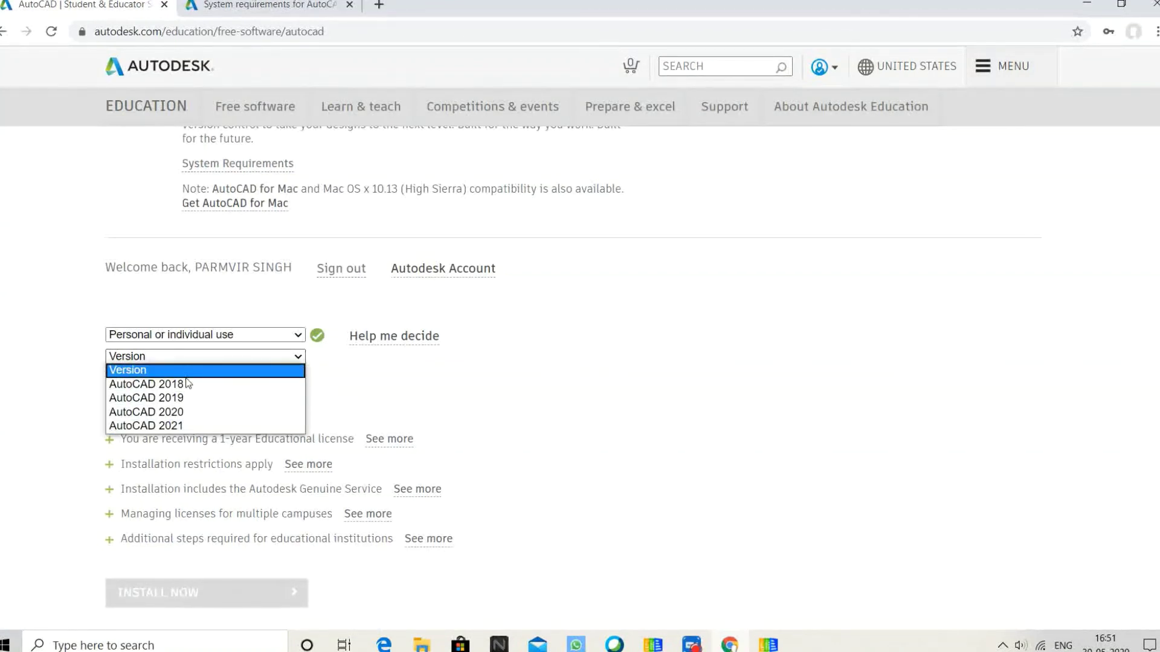
pyautogui.click(199, 385)
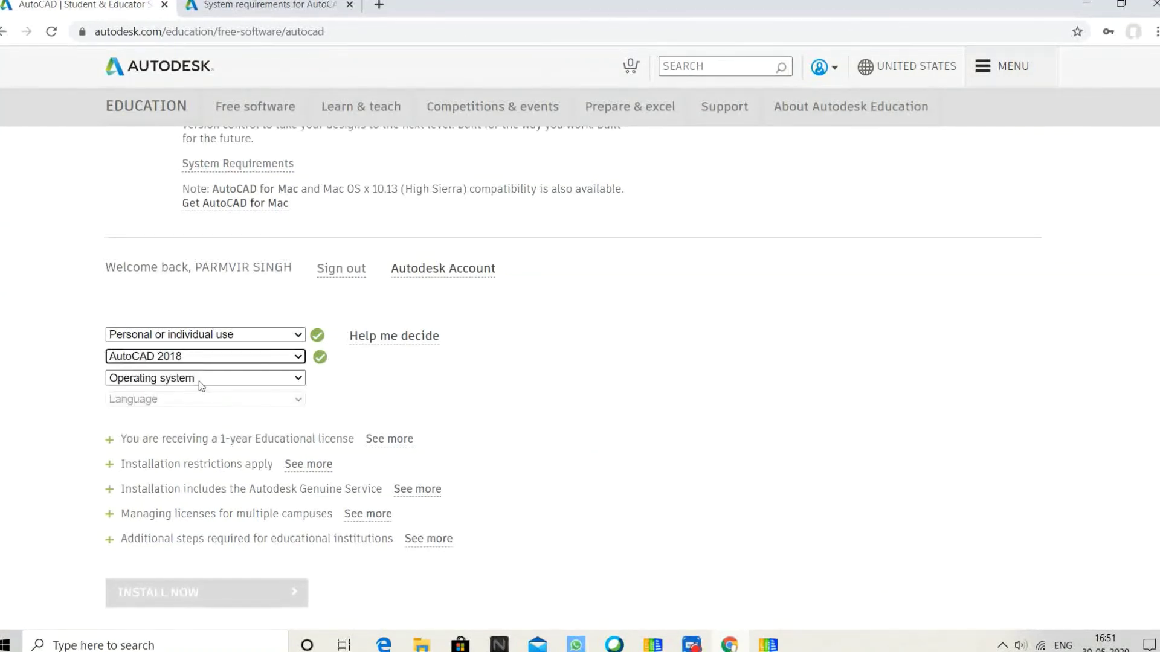
pyautogui.click(172, 380)
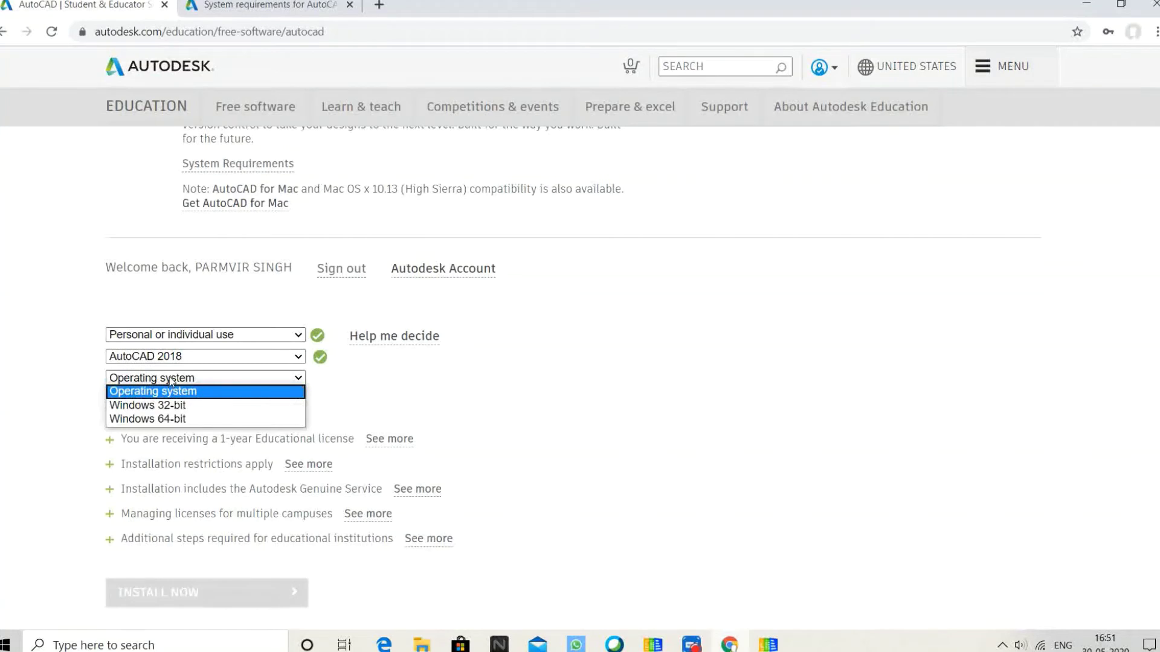
pyautogui.click(181, 420)
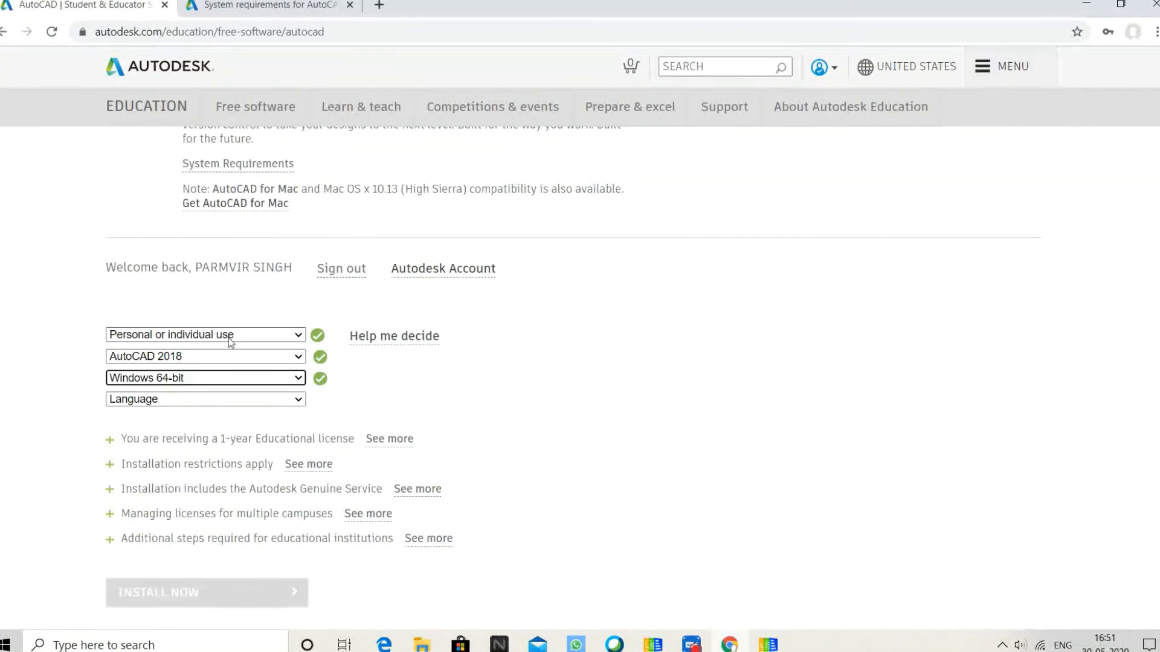
pyautogui.click(211, 399)
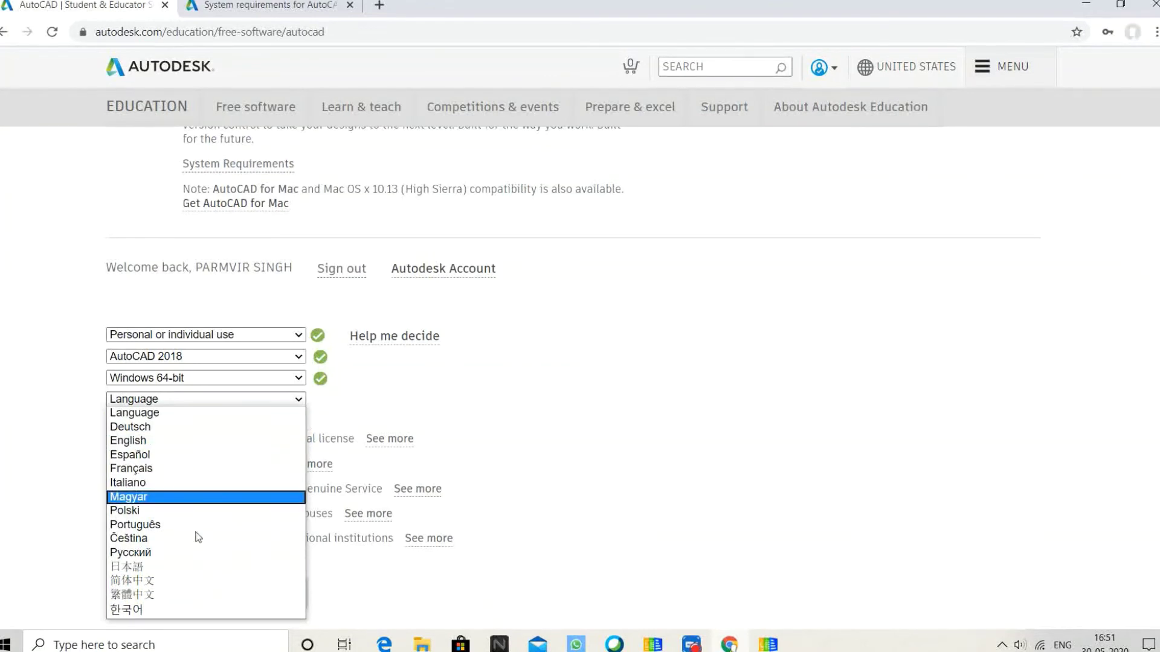
pyautogui.click(197, 442)
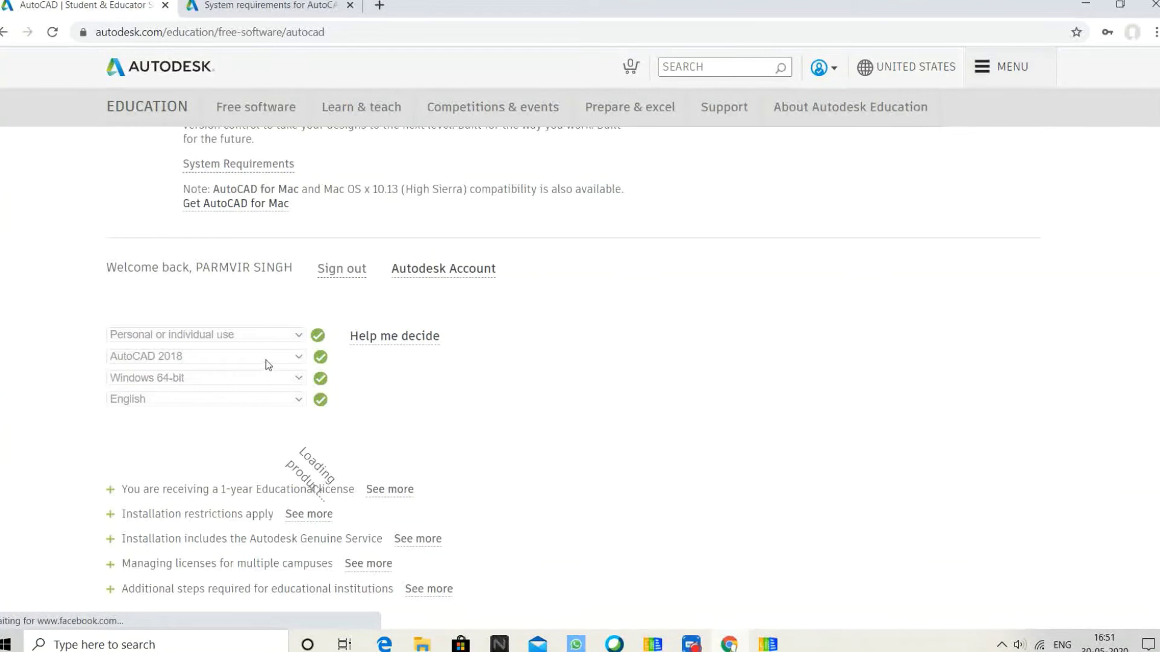
# - Highlight the AutoCAD 2018 serial number, product key and 5.2 GB file size
pyautogui.scroll(-2, 266, 360)
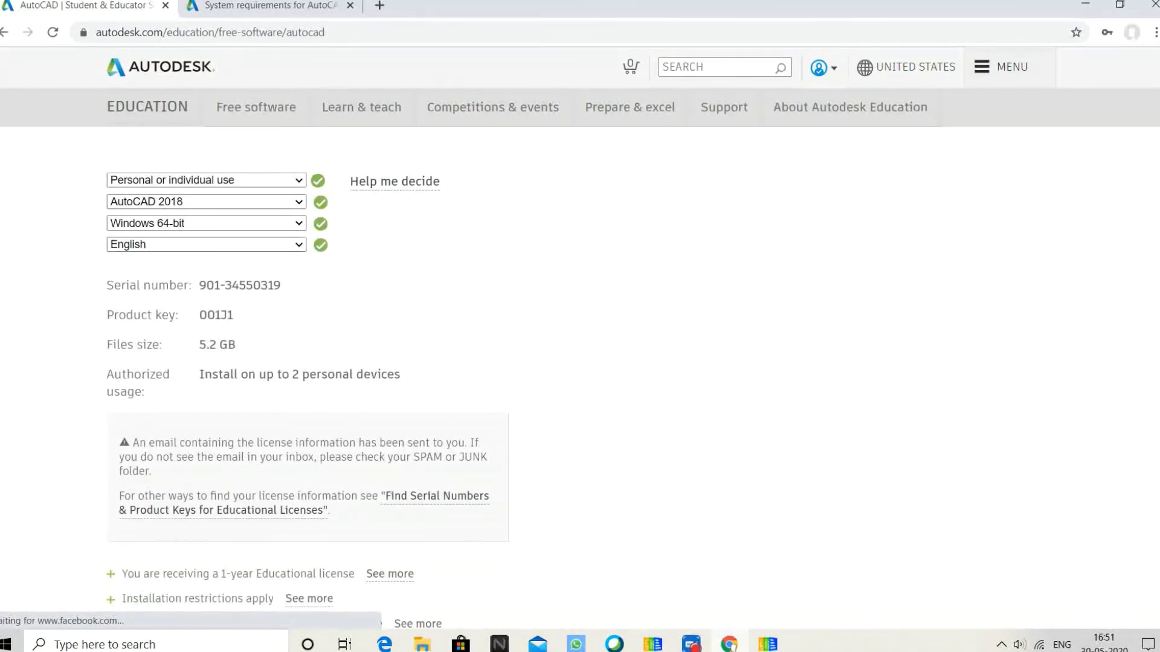
pyautogui.moveTo(119, 286); pyautogui.dragTo(239, 287)
pyautogui.click(199, 329)
pyautogui.doubleClick(216, 315)
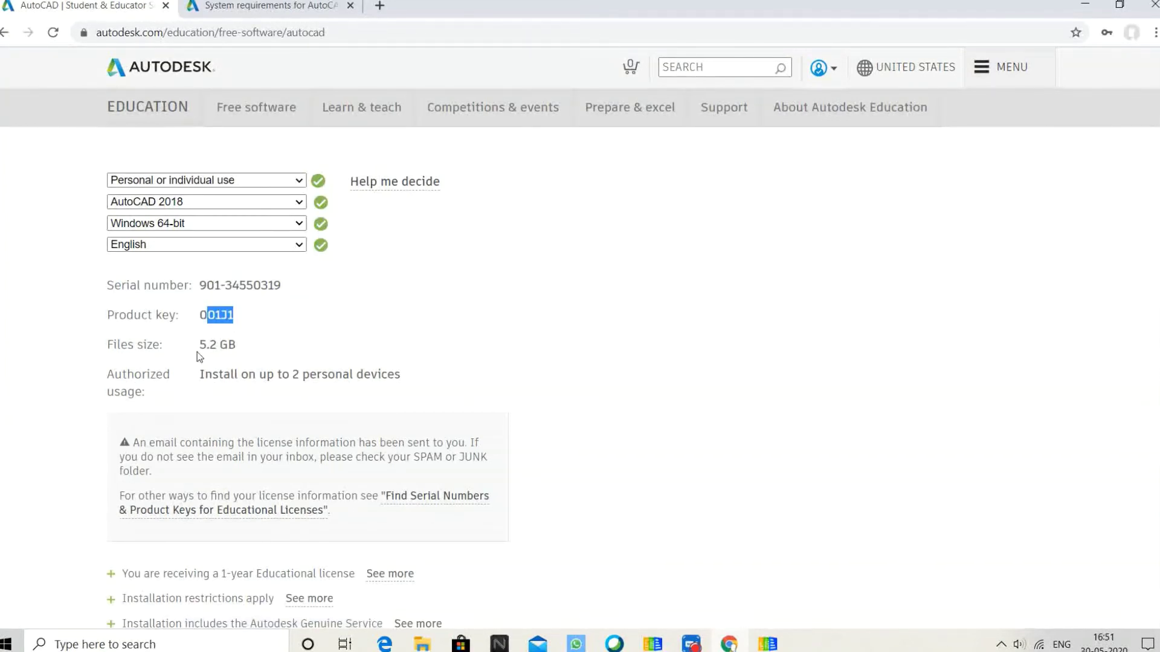
pyautogui.doubleClick(208, 345)
pyautogui.keyDown('shift'); pyautogui.click(243, 346); pyautogui.keyUp('shift')
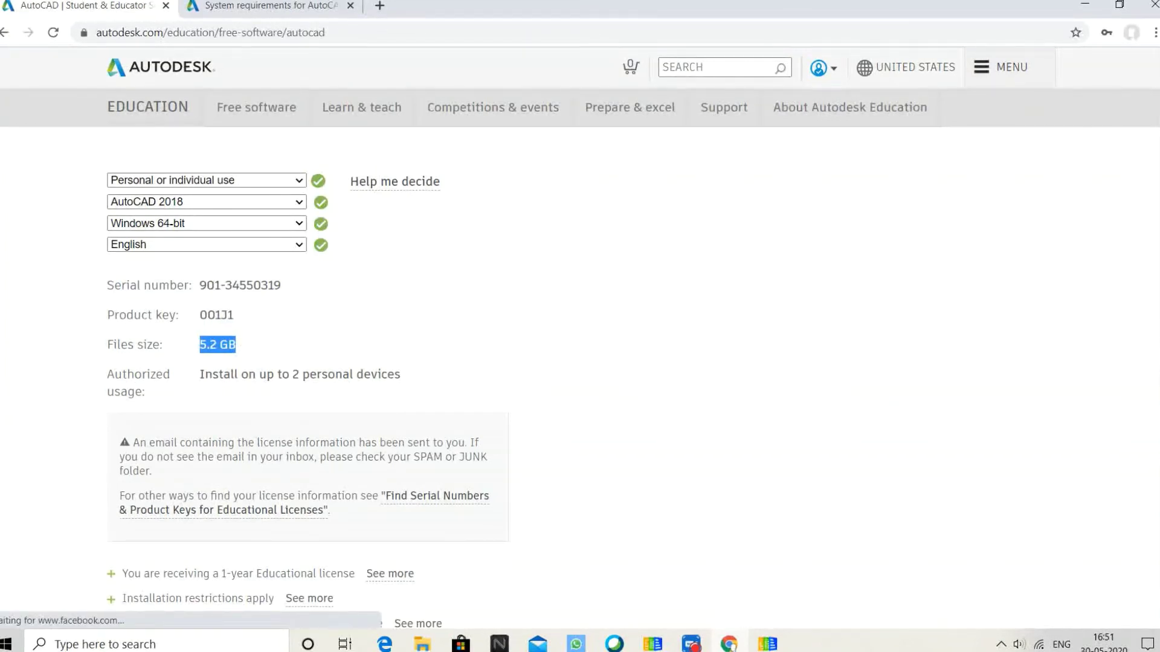
pyautogui.moveTo(204, 374); pyautogui.dragTo(351, 374)
# - Expand the Installation restrictions, Genuine Service, multi-campus licensing and additional steps notes
pyautogui.scroll(-1, 248, 302)
pyautogui.scroll(-3, 246, 301)
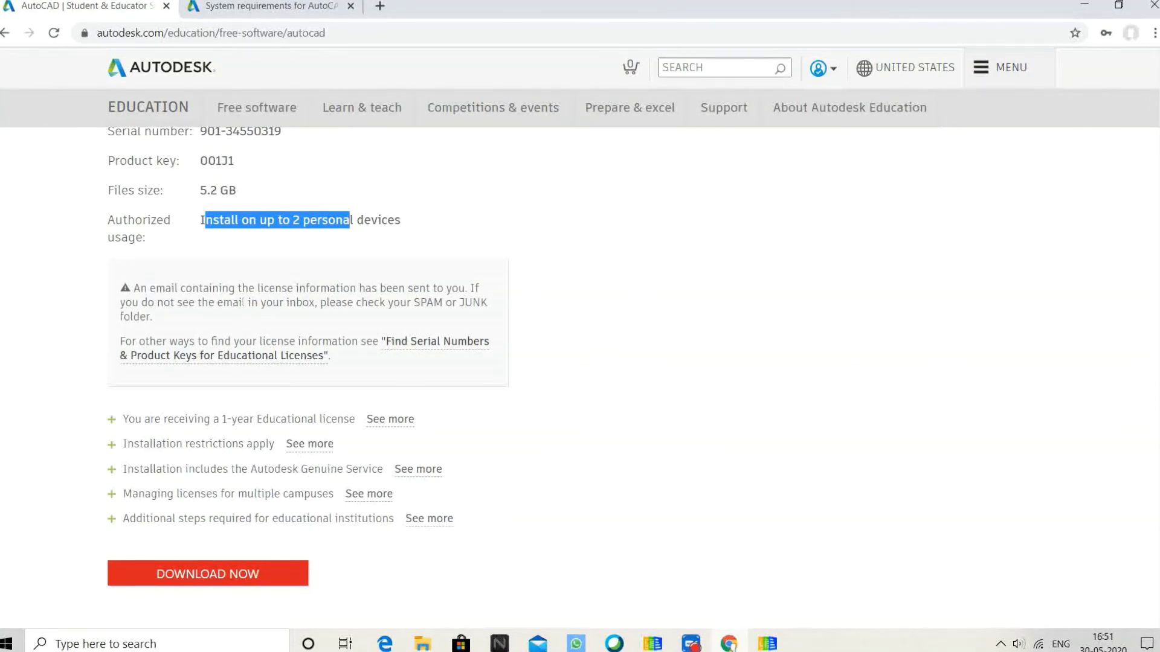
pyautogui.scroll(-1, 244, 307)
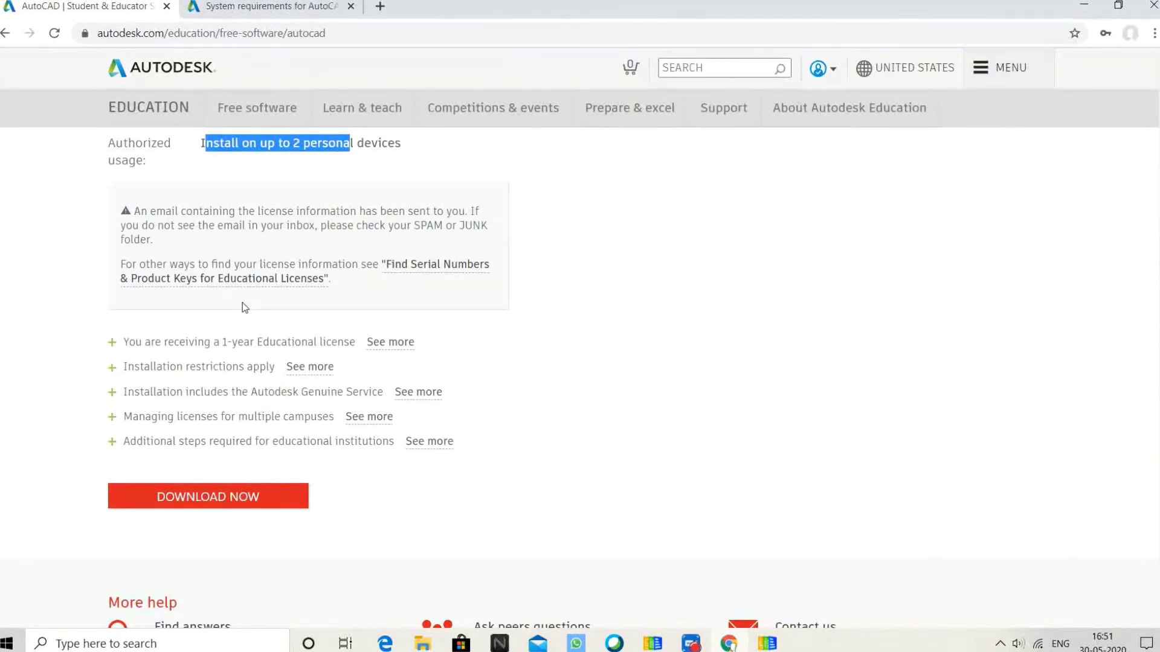
pyautogui.scroll(-1, 241, 305)
pyautogui.moveTo(145, 264); pyautogui.dragTo(308, 266)
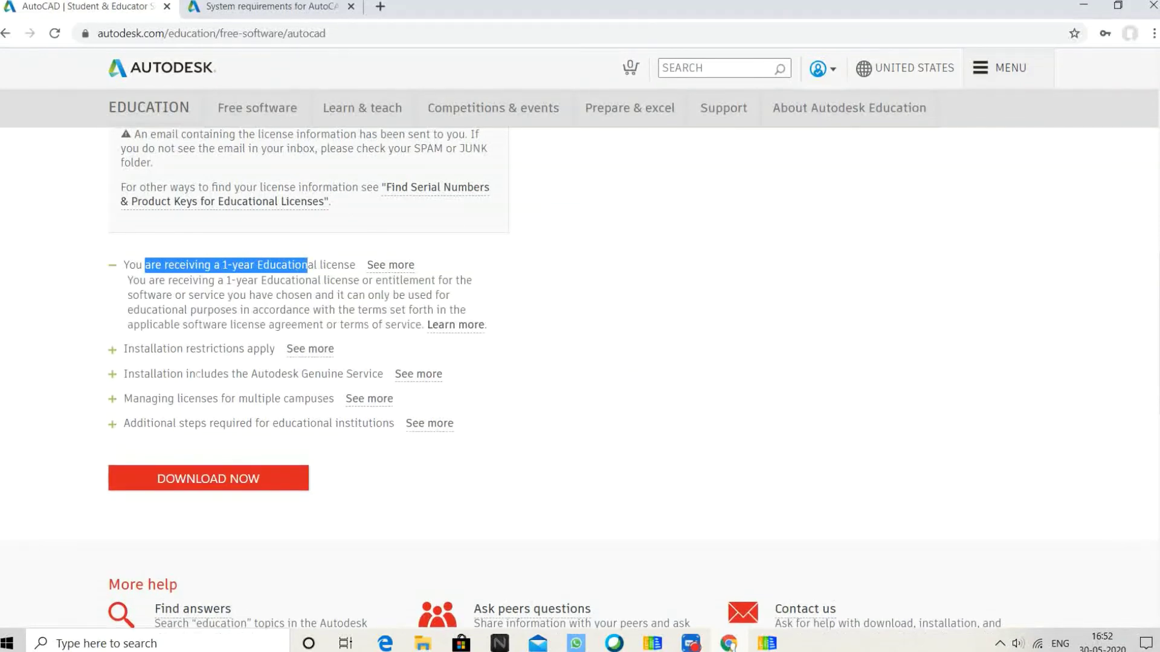
pyautogui.click(145, 350)
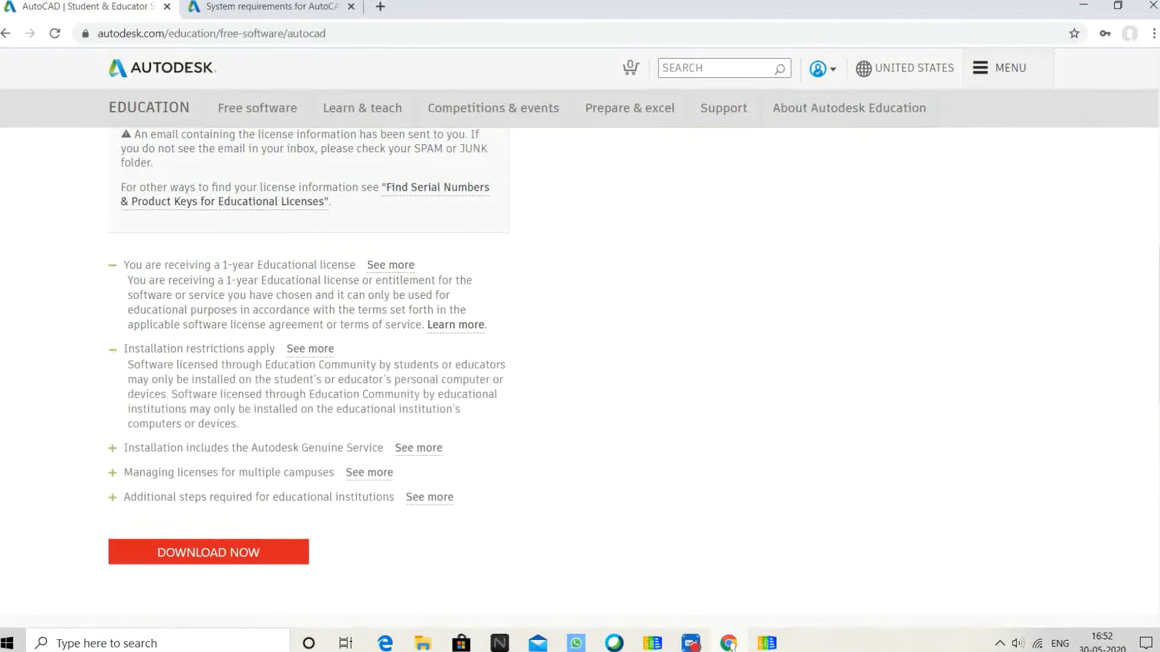
pyautogui.scroll(-1, 302, 302)
pyautogui.scroll(-1, 179, 308)
pyautogui.click(253, 293)
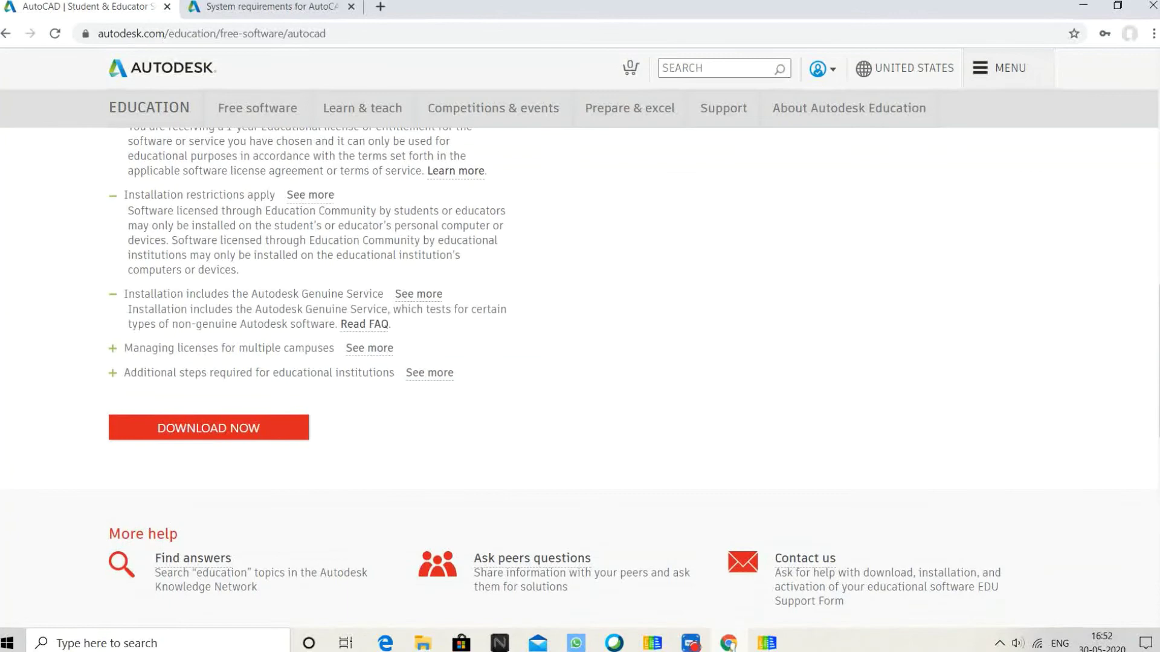
pyautogui.click(230, 347)
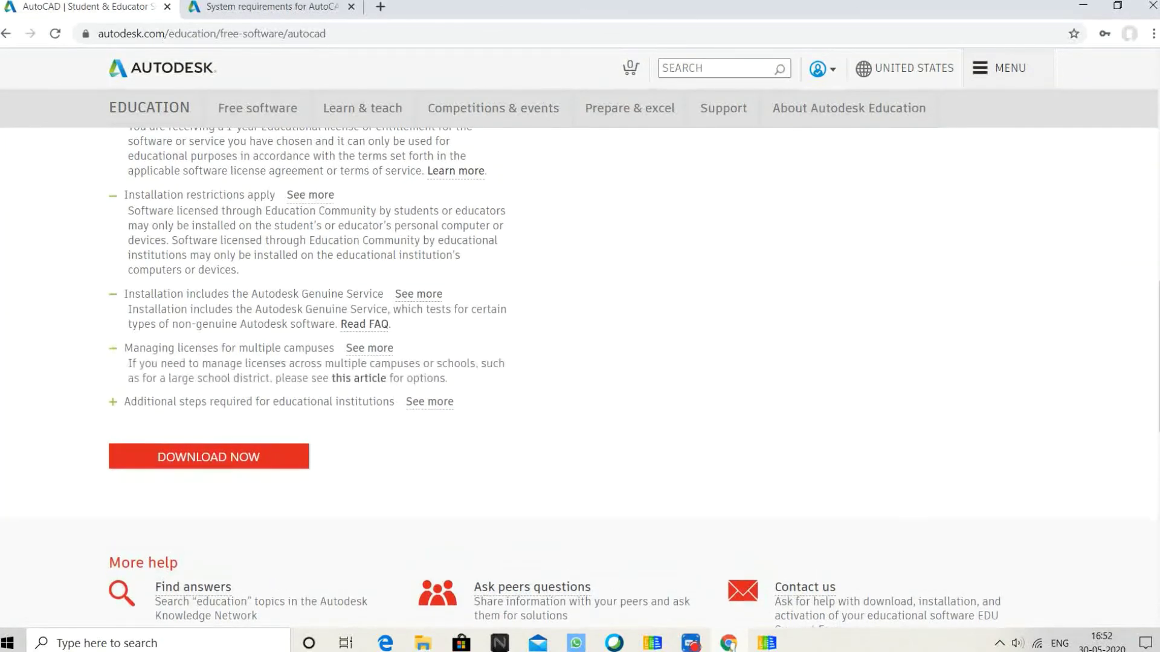
pyautogui.scroll(-1, 302, 302)
pyautogui.click(254, 325)
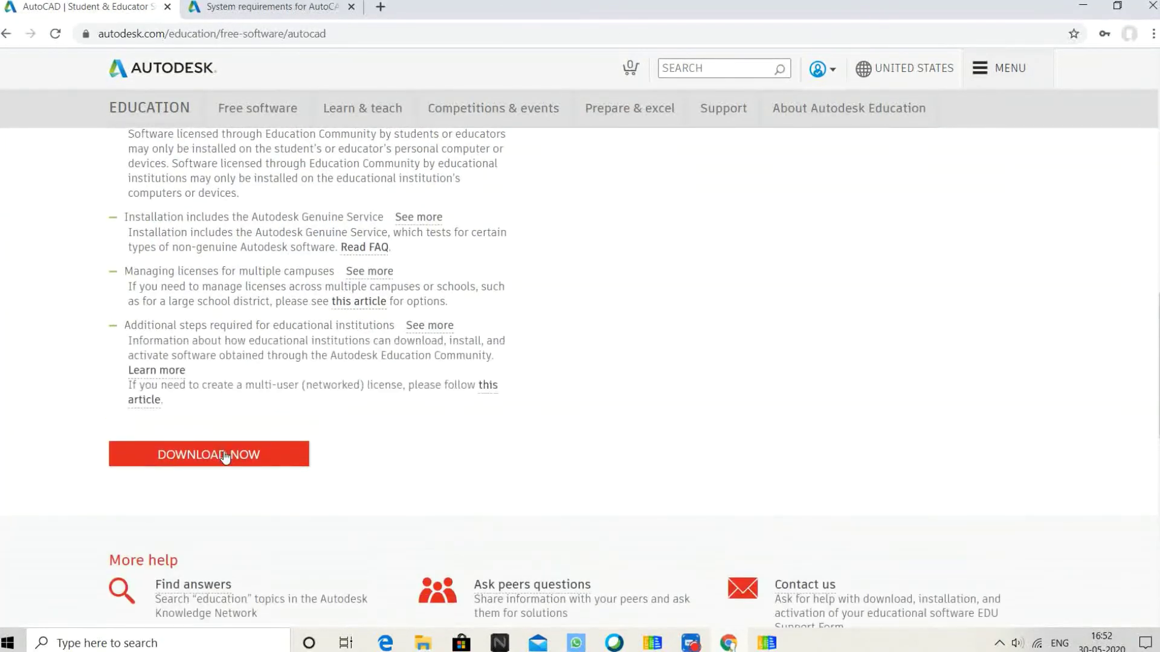
# - Download the AutoCAD 2018 installer, dismiss the downloading notice, and launch the downloaded file
pyautogui.click(224, 458)
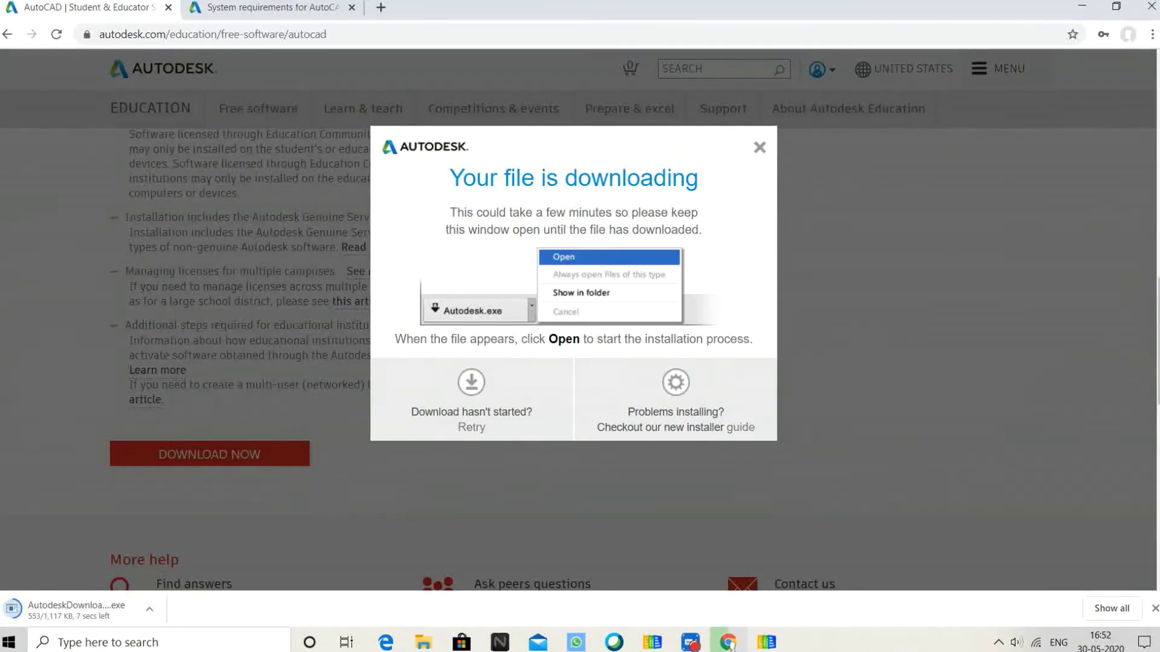
pyautogui.click(760, 148)
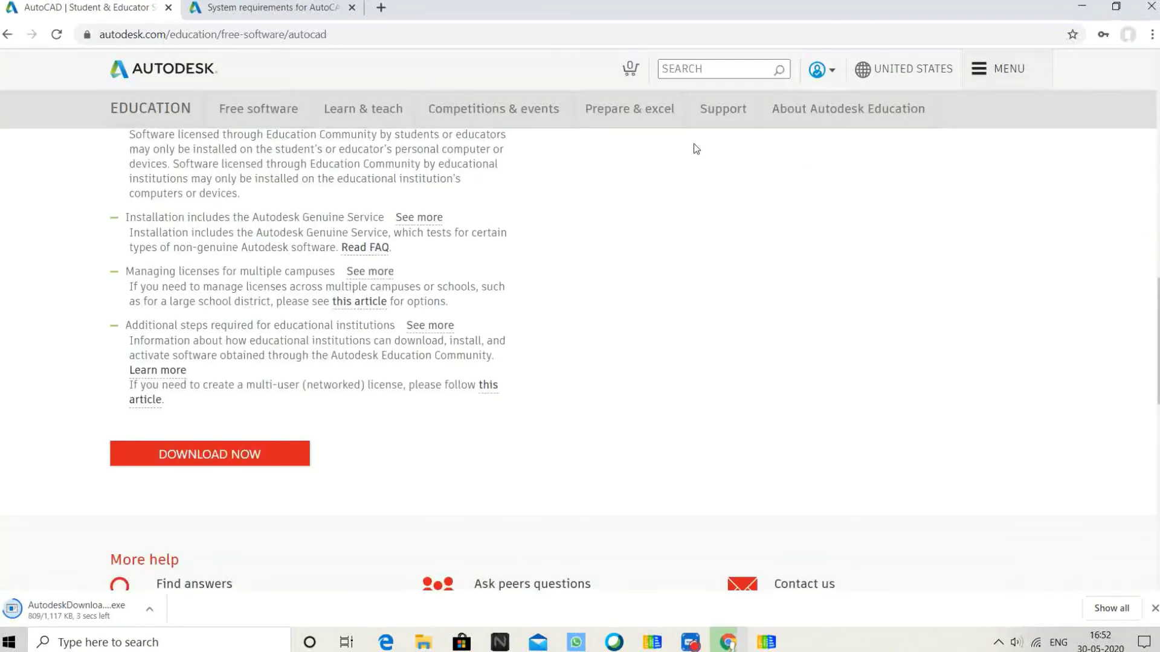
pyautogui.click(75, 611)
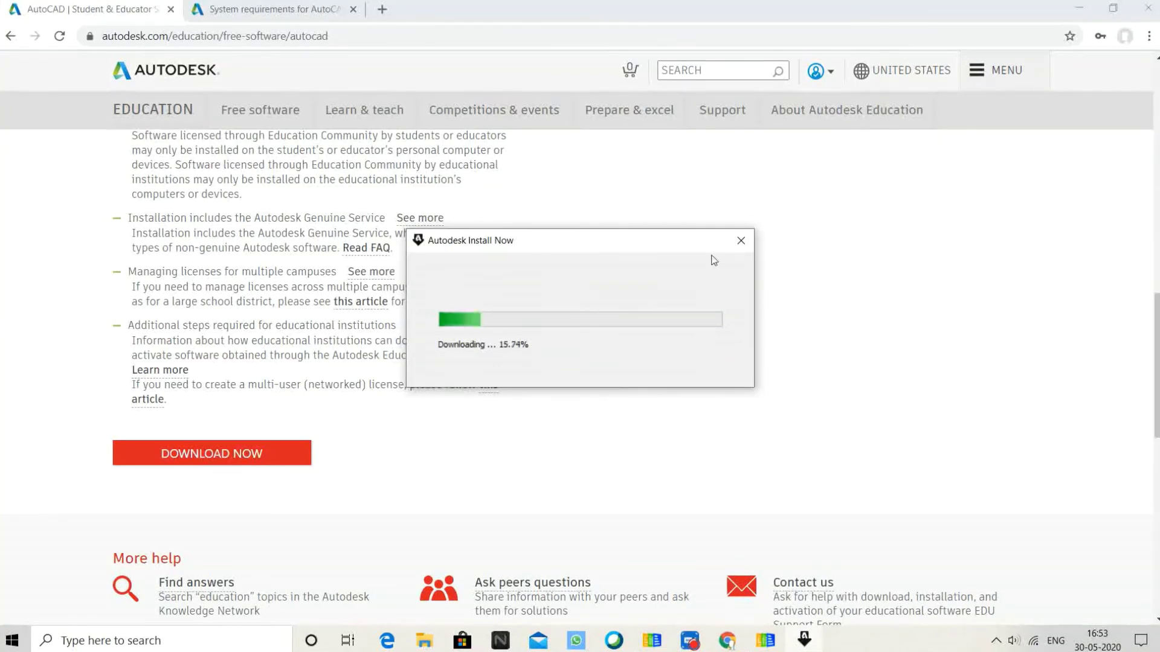
# - Close the Autodesk Install Now window and highlight the AutoCAD 2018 serial number and product key
pyautogui.click(741, 242)
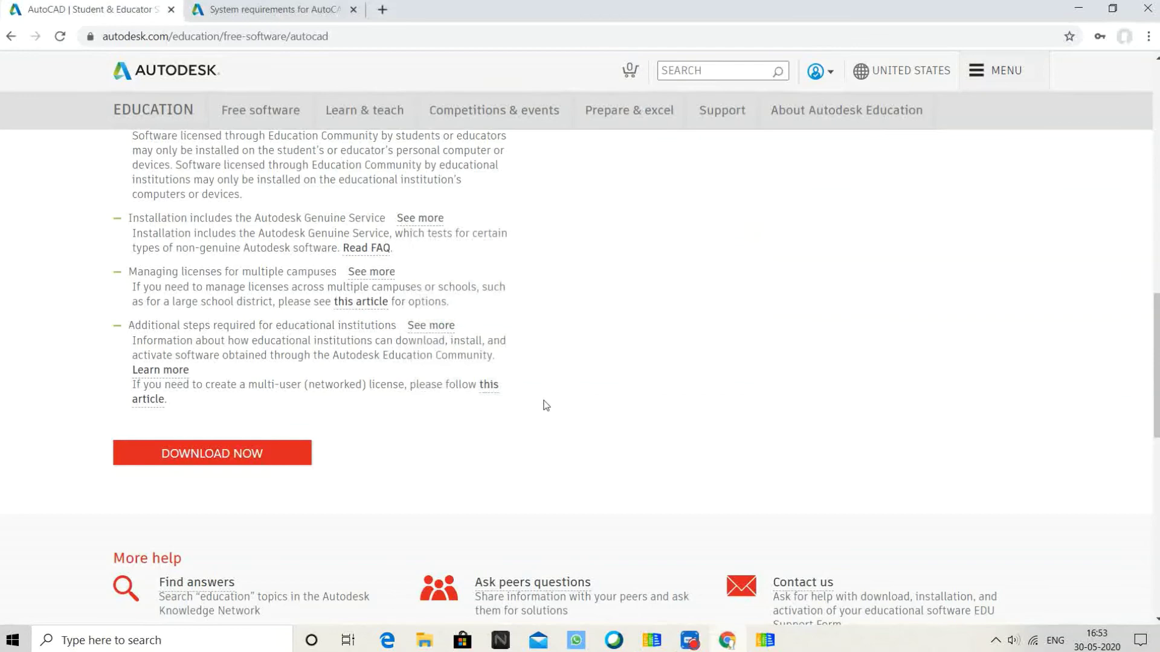
pyautogui.scroll(1, 547, 401)
pyautogui.scroll(12, 546, 400)
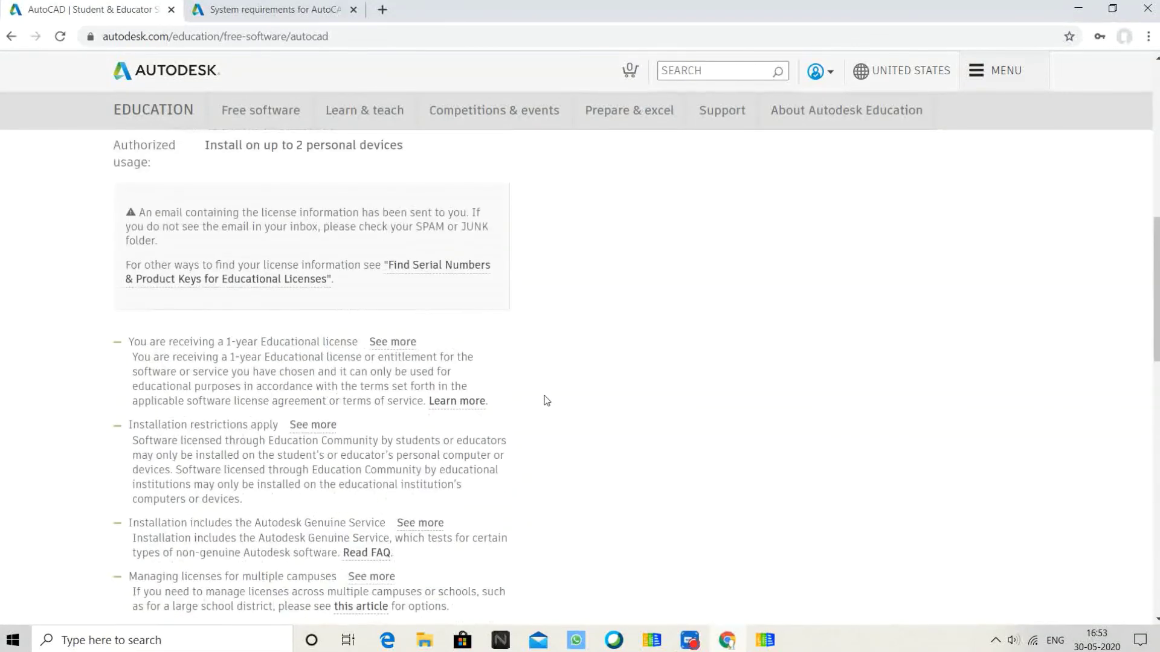
pyautogui.scroll(3, 546, 400)
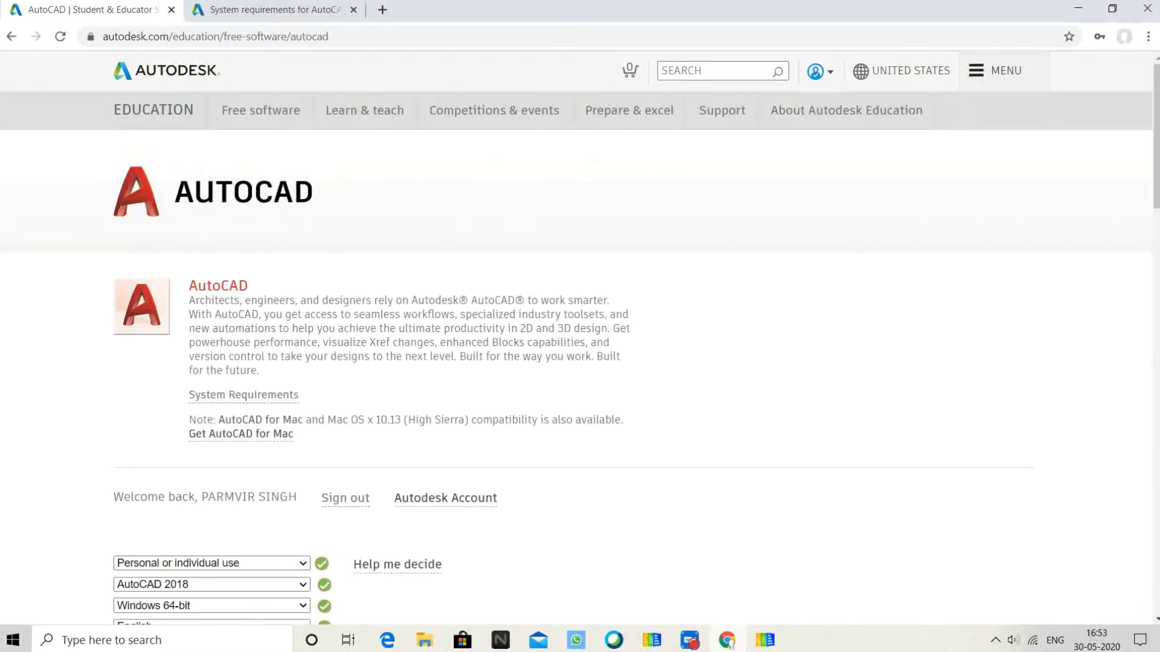
pyautogui.scroll(-6, 547, 400)
pyautogui.scroll(6, 547, 400)
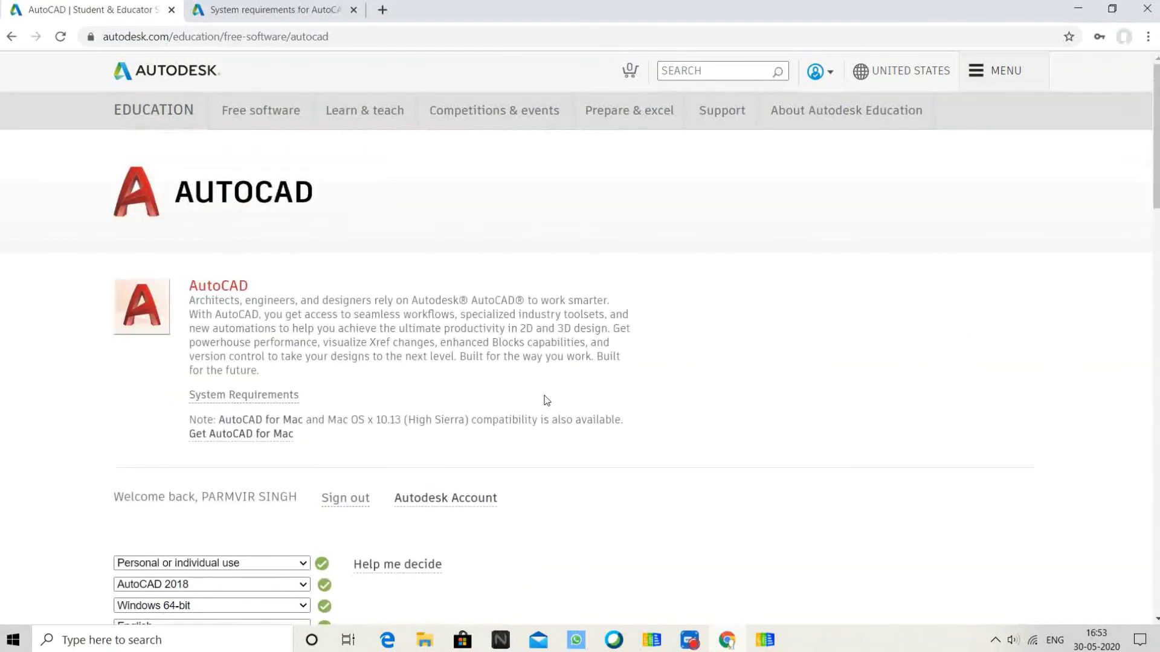
pyautogui.scroll(-3, 544, 399)
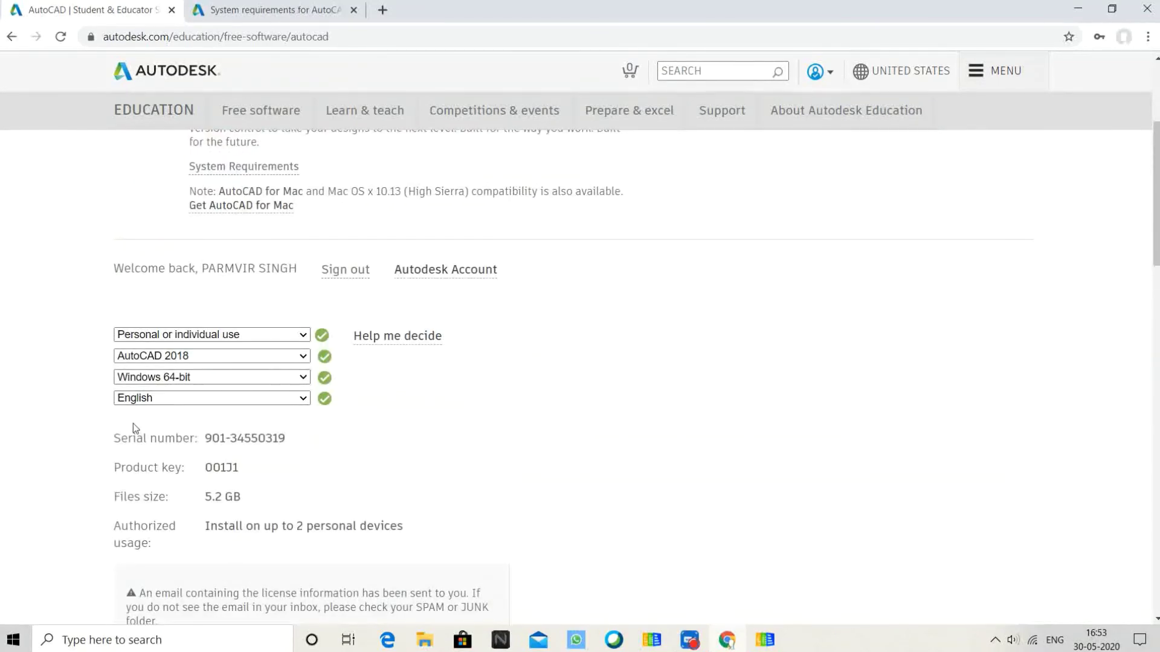
pyautogui.moveTo(212, 438); pyautogui.dragTo(182, 469)
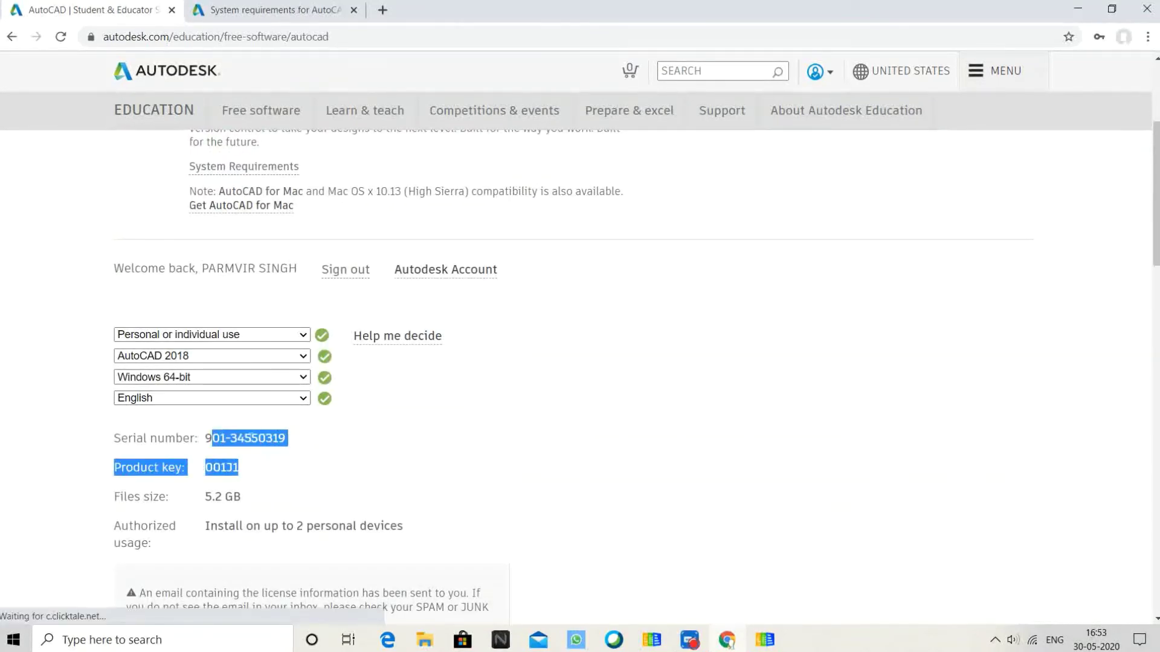
# - Switch the download to AutoCAD 2021, Windows 64-bit, English and highlight its 3.79 GB size
pyautogui.click(199, 359)
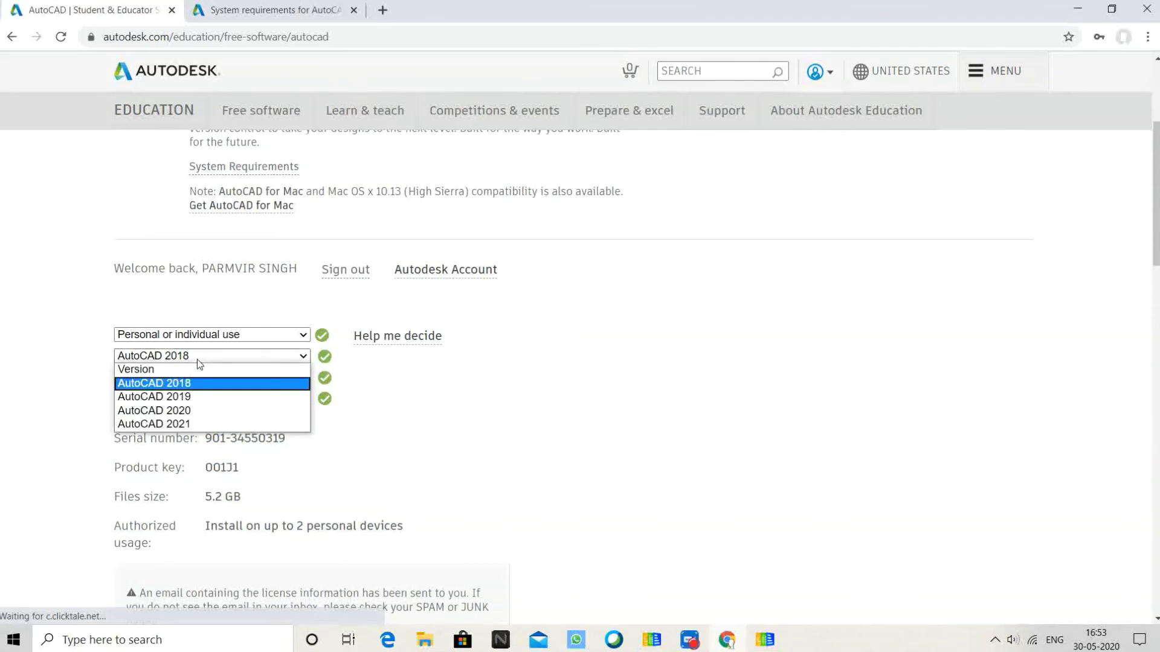
pyautogui.click(205, 424)
pyautogui.click(223, 378)
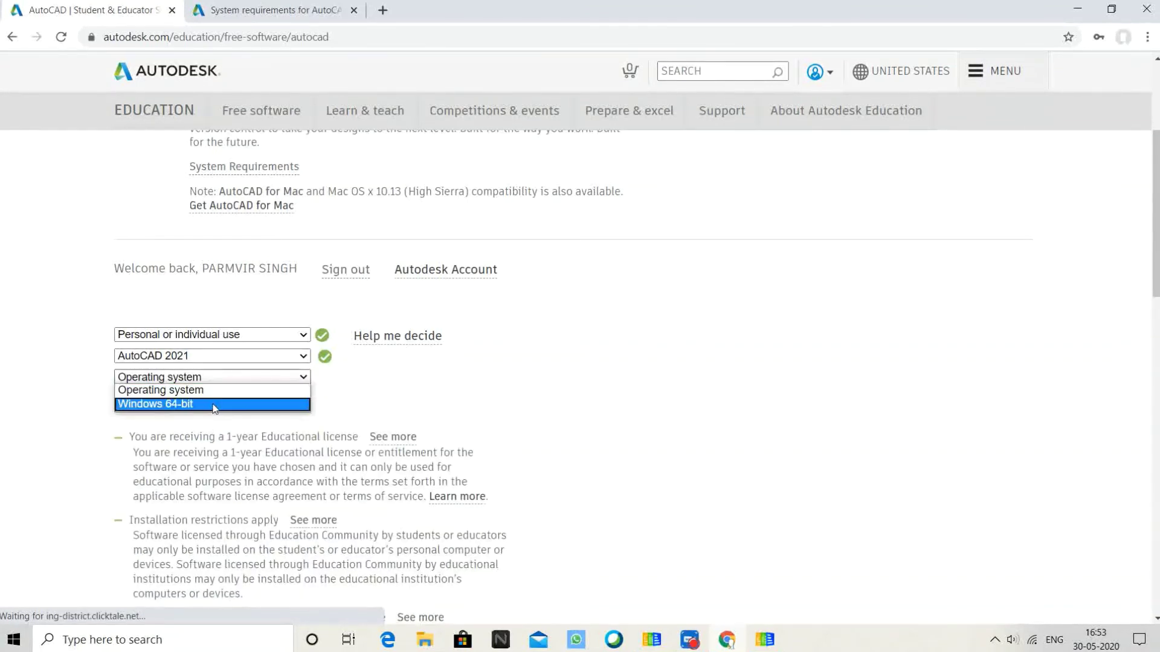
pyautogui.click(216, 385)
pyautogui.click(215, 381)
pyautogui.click(217, 404)
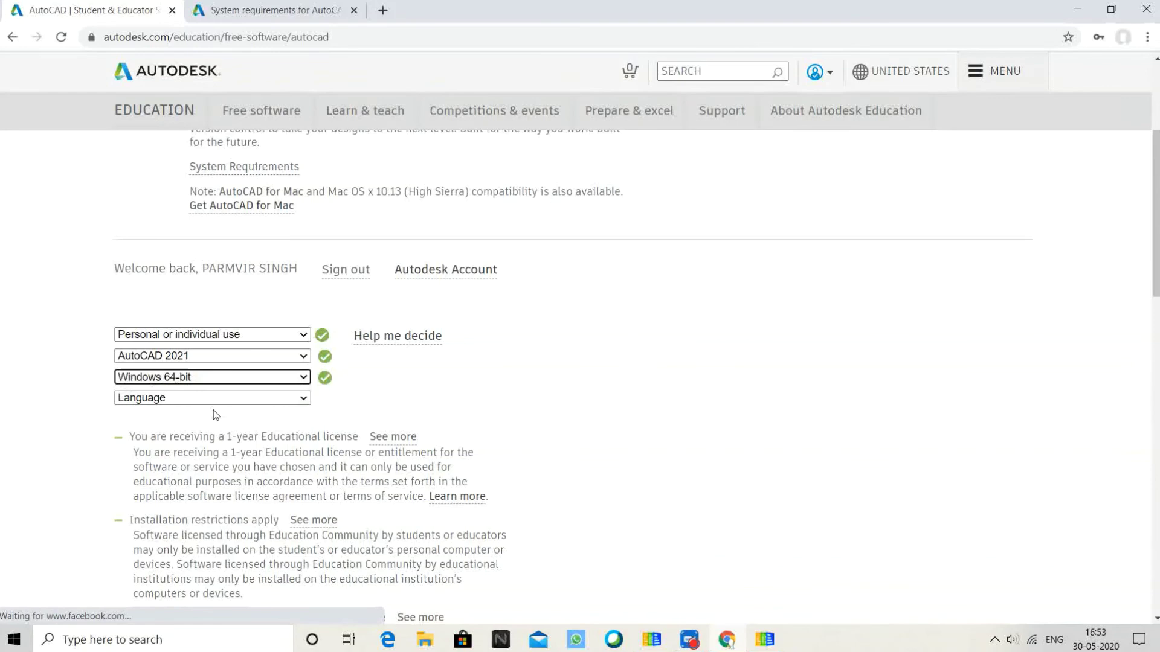
pyautogui.click(216, 398)
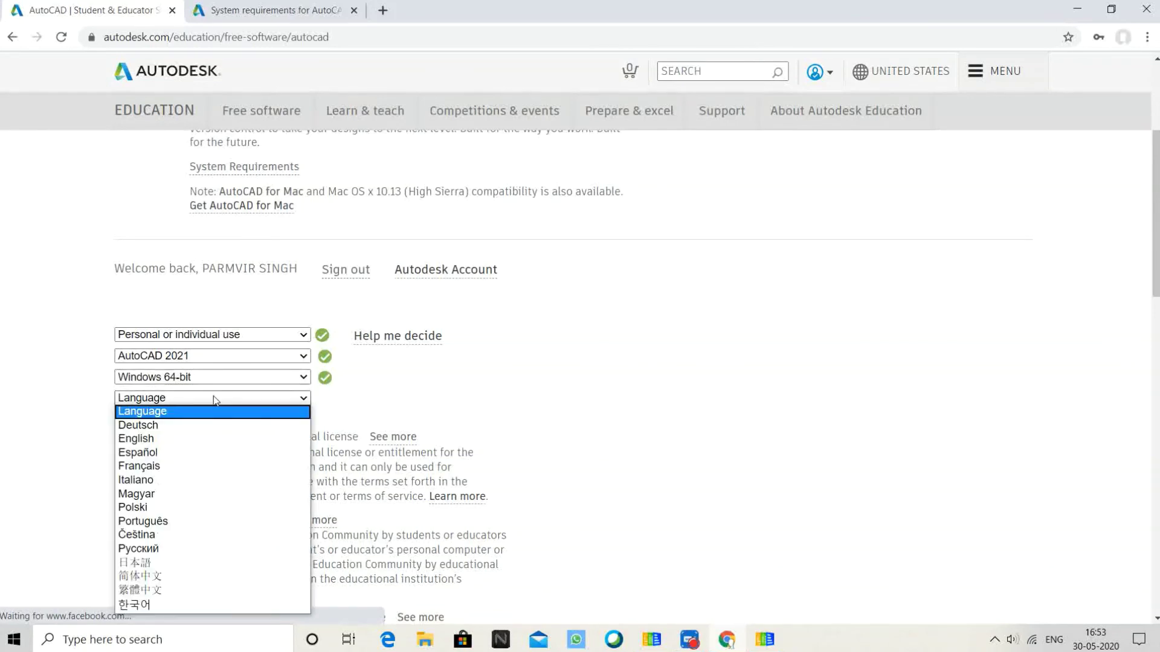
pyautogui.click(211, 439)
pyautogui.scroll(-3, 405, 349)
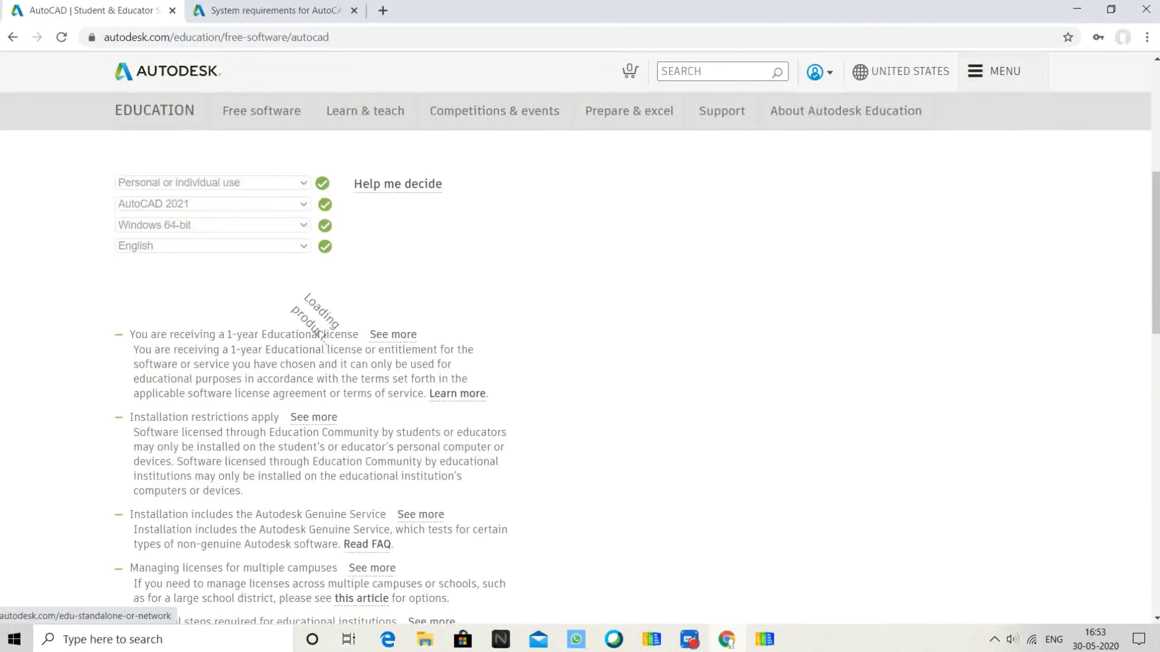
pyautogui.scroll(-4, 342, 271)
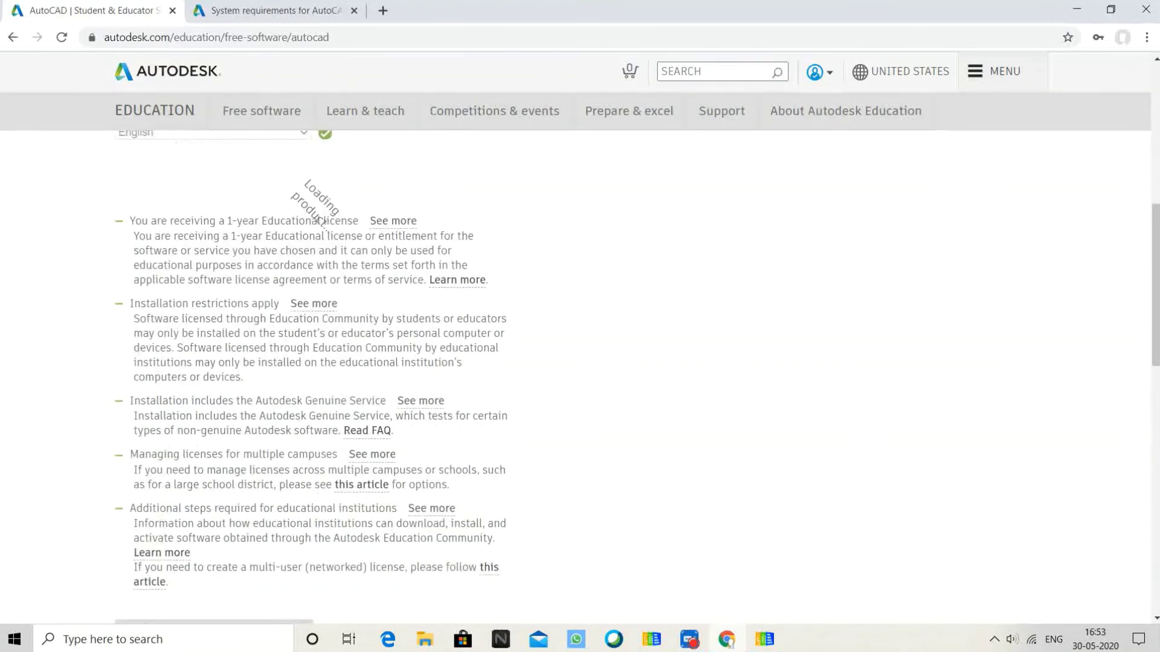
pyautogui.scroll(6, 405, 349)
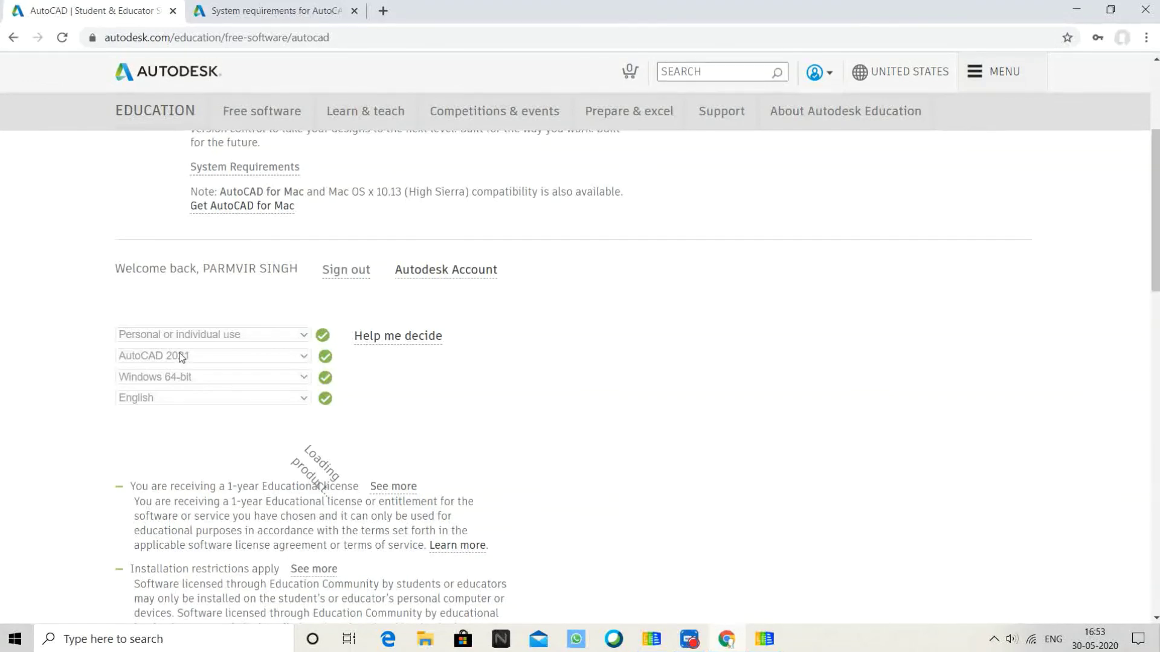
pyautogui.scroll(-5, 180, 362)
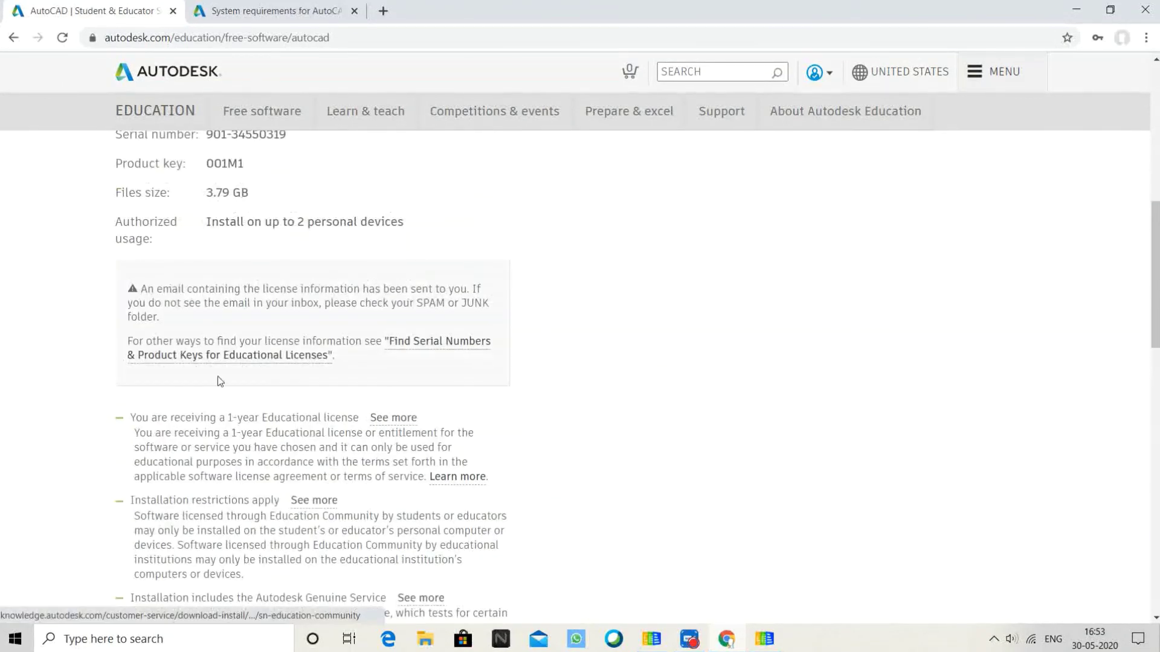
pyautogui.scroll(1, 206, 393)
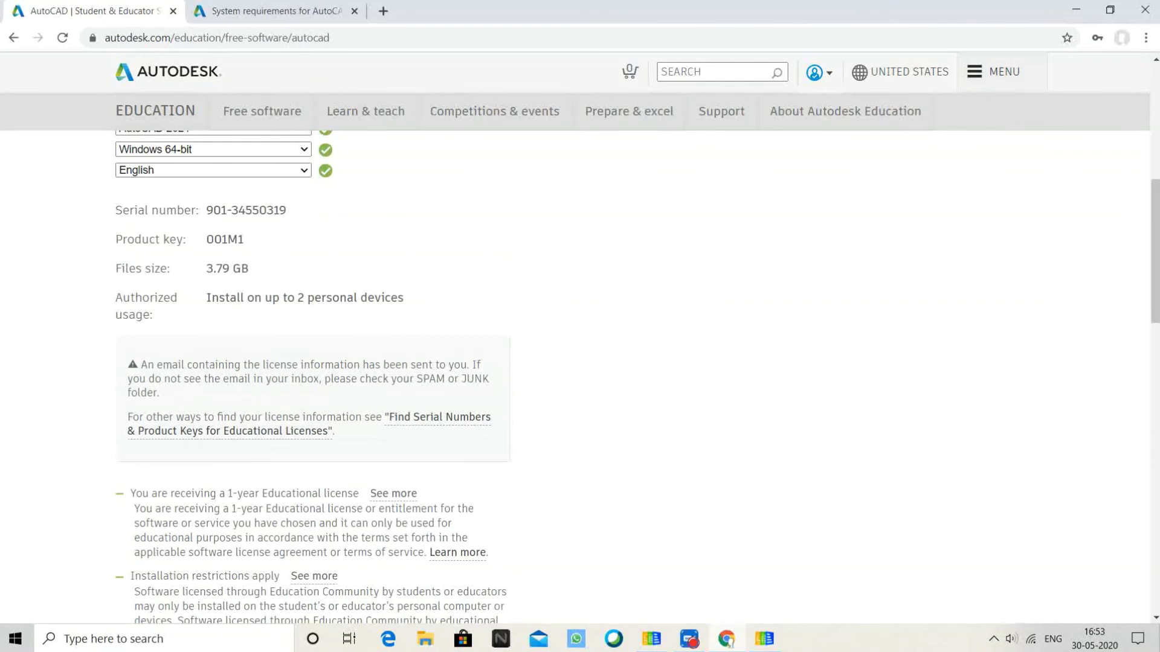
pyautogui.scroll(1, 215, 365)
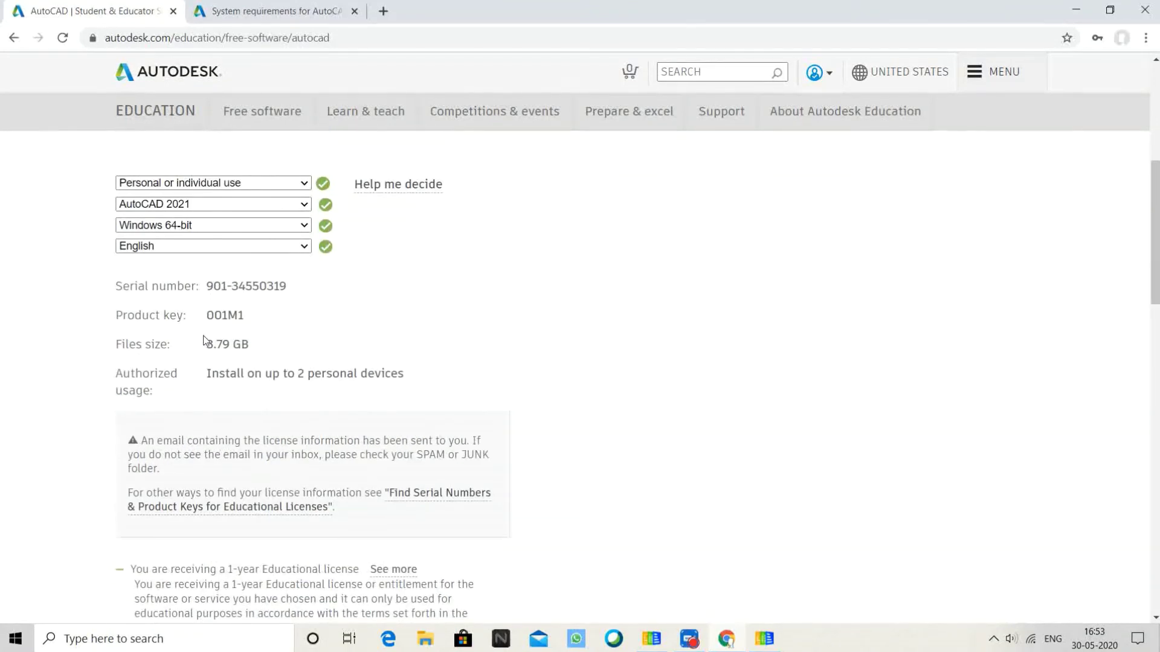
pyautogui.moveTo(206, 344); pyautogui.dragTo(253, 352)
# - Highlight the AutoCAD 2021 serial number and product key, then switch to the presentation's title slide
pyautogui.click(233, 347)
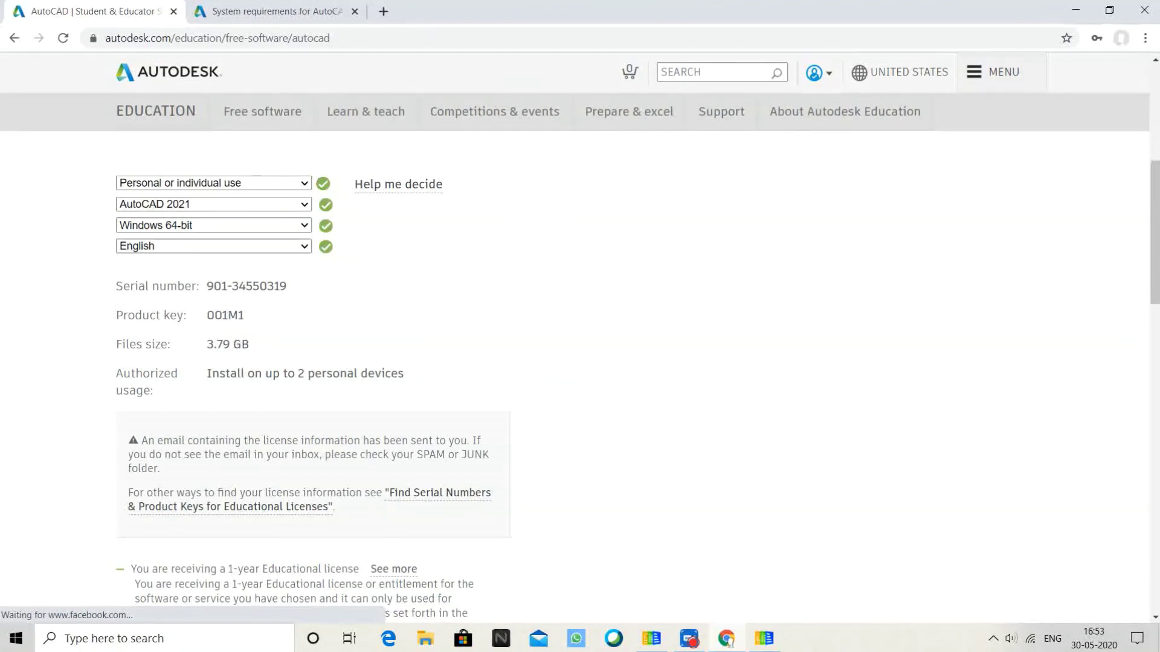
pyautogui.moveTo(214, 286); pyautogui.dragTo(261, 310)
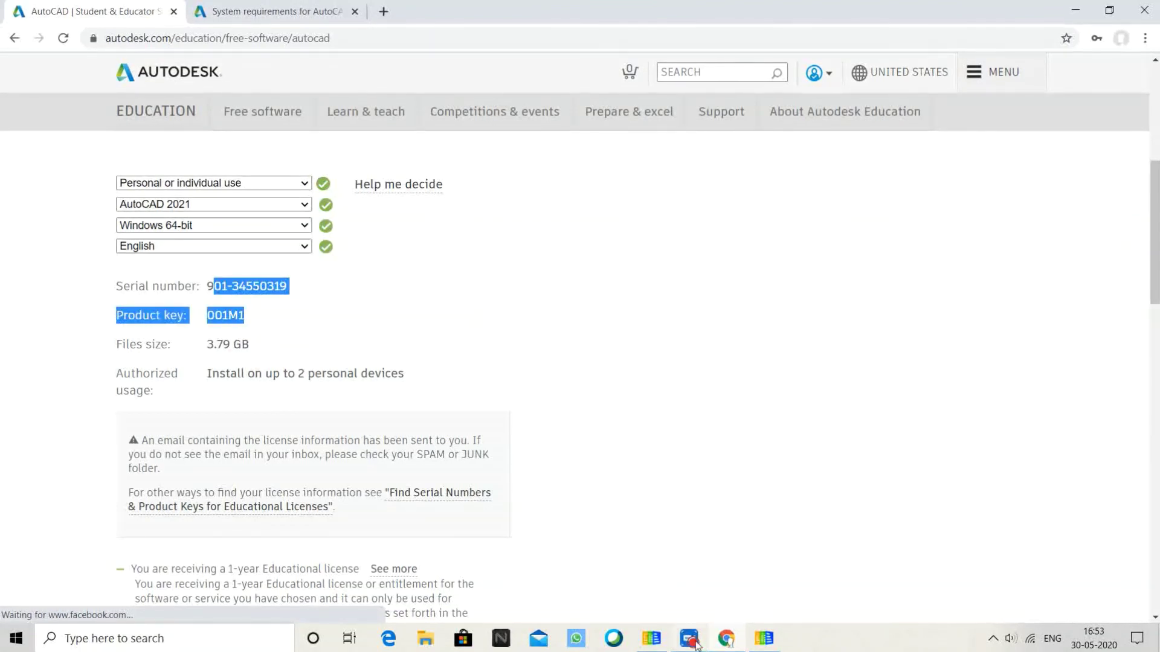
pyautogui.hotkey('alt', 'Tab')
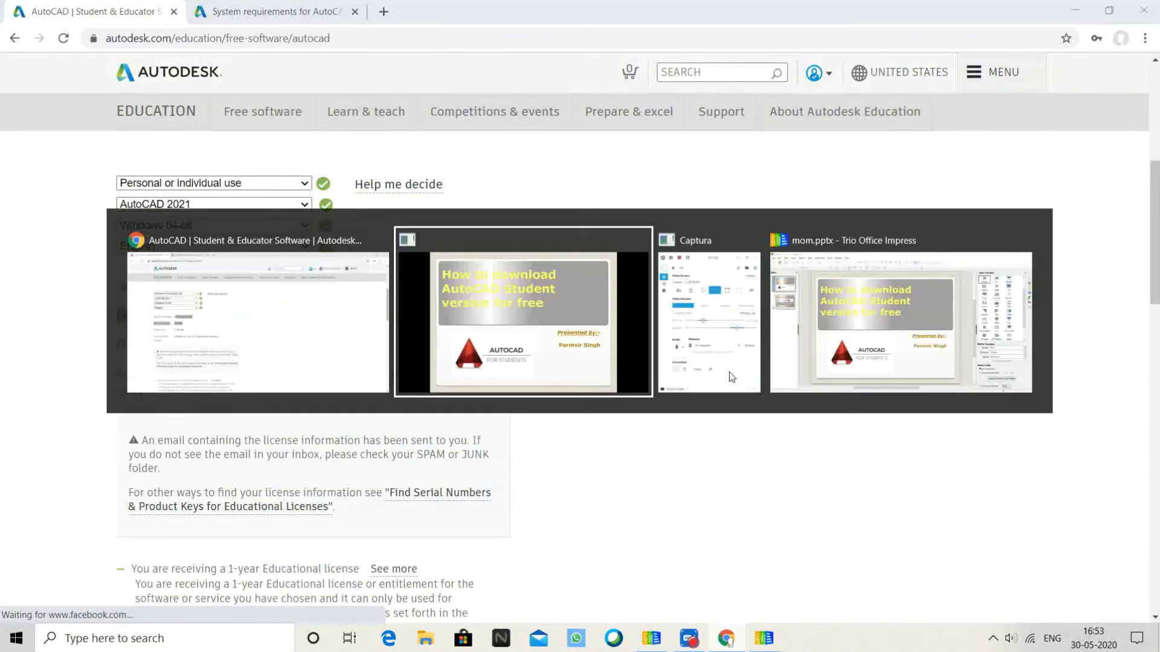